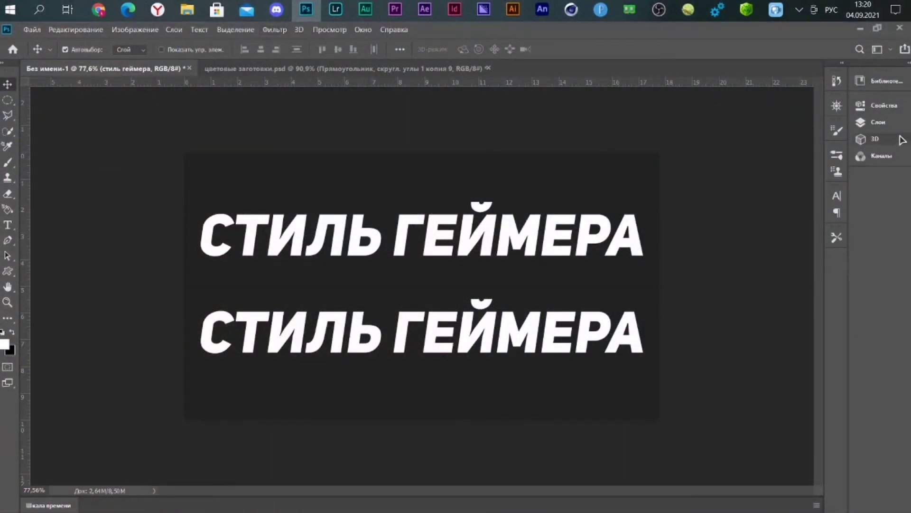
Step: Open layer styles for the стиль геймера layer and bring up the Outer Glow options
{"action": "left_click", "coordinate": [888, 122]}
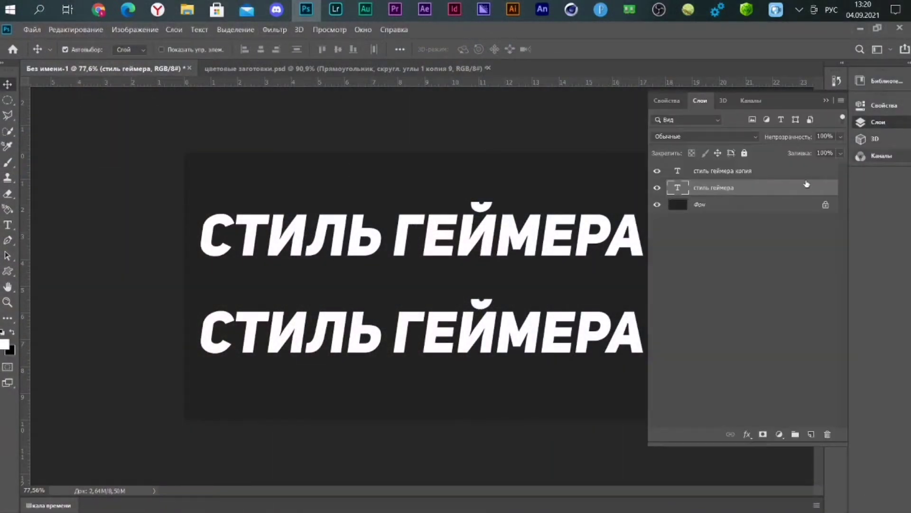
{"action": "double_click", "coordinate": [799, 149]}
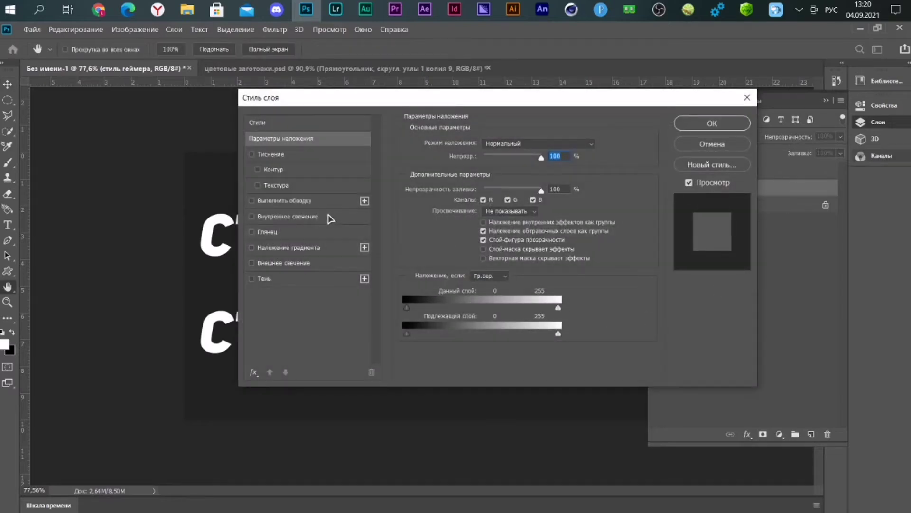
{"action": "left_click", "coordinate": [331, 216]}
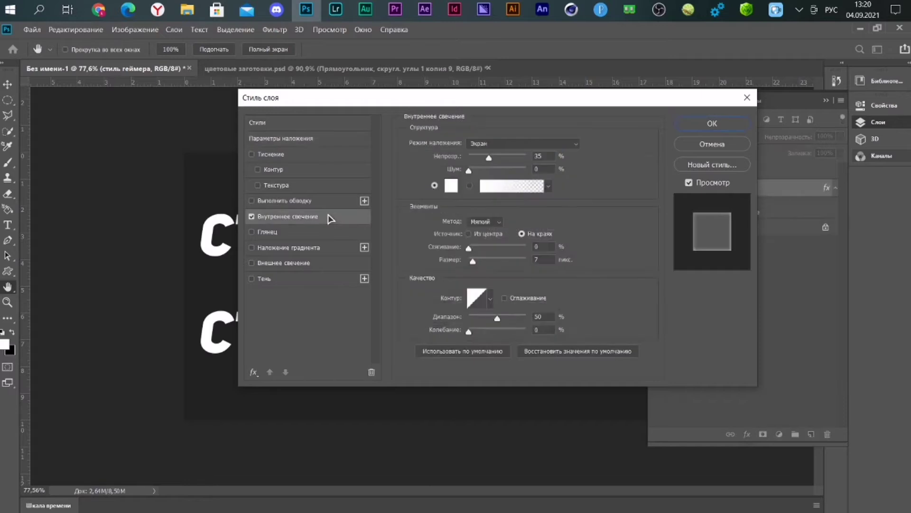
{"action": "left_click", "coordinate": [252, 216]}
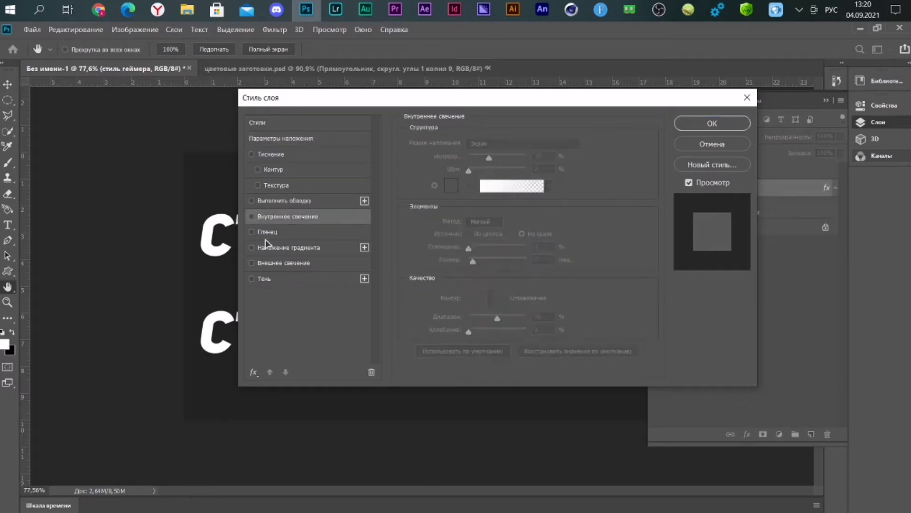
{"action": "left_click", "coordinate": [255, 373]}
{"action": "left_click", "coordinate": [266, 365]}
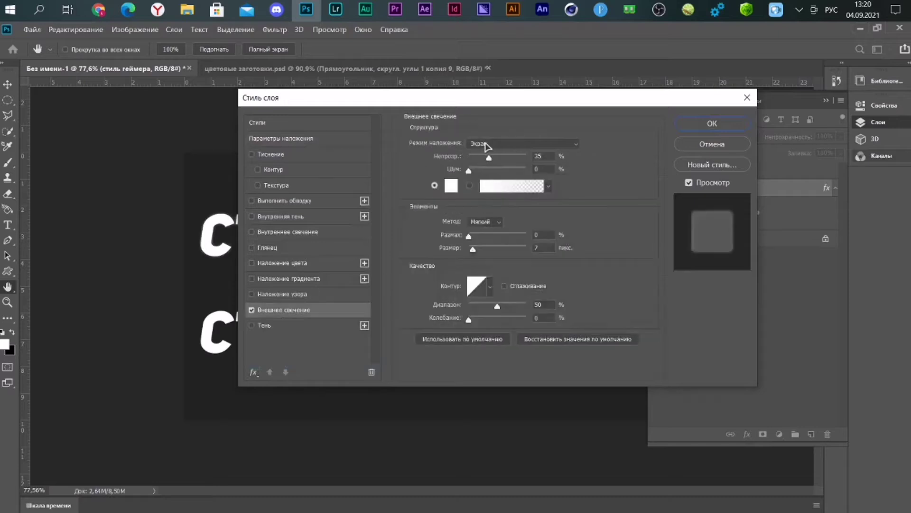
Step: Set Outer Glow opacity 40%, spread 2 and size 10, and apply it
{"action": "double_click", "coordinate": [539, 155]}
{"action": "type", "text": "40"}
{"action": "double_click", "coordinate": [544, 235]}
{"action": "type", "text": "2"}
{"action": "key", "text": "Tab"}
{"action": "type", "text": "1"}
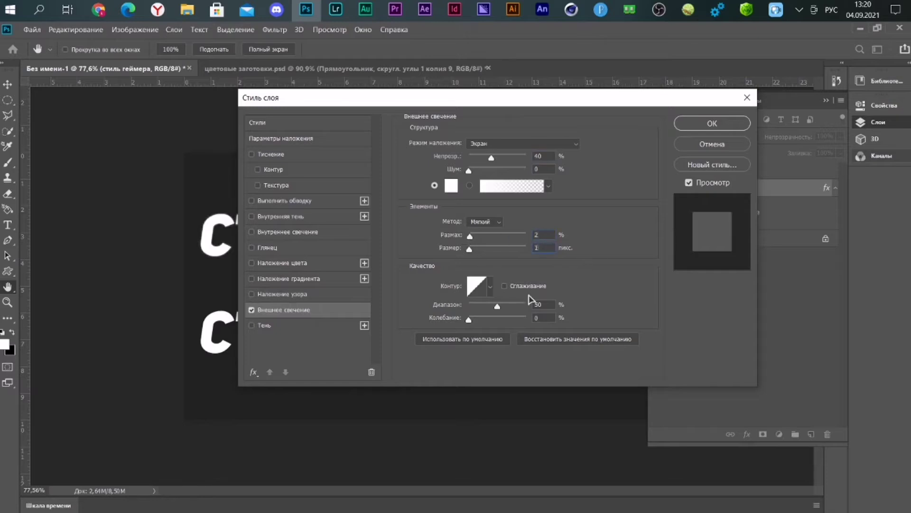
{"action": "type", "text": "0"}
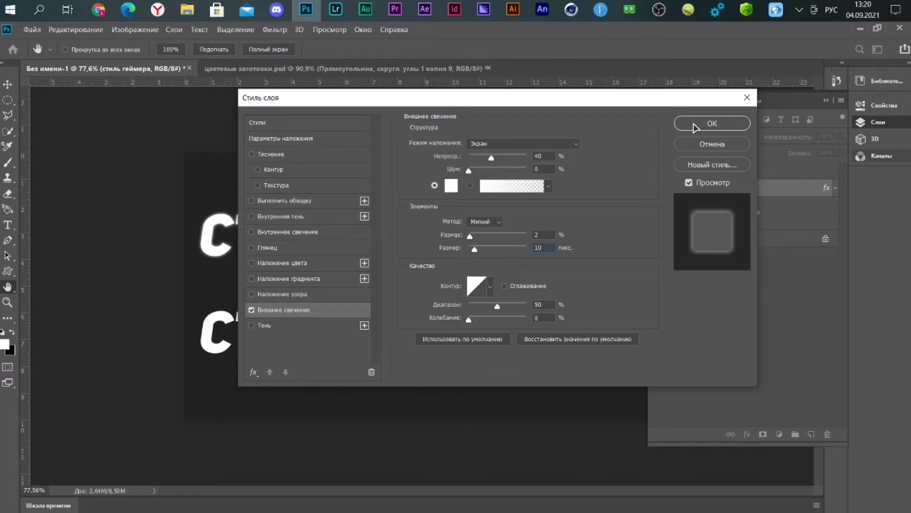
{"action": "left_click", "coordinate": [694, 126]}
Step: Sample the peach colour from the swatches document as the foreground colour
{"action": "left_click", "coordinate": [332, 69]}
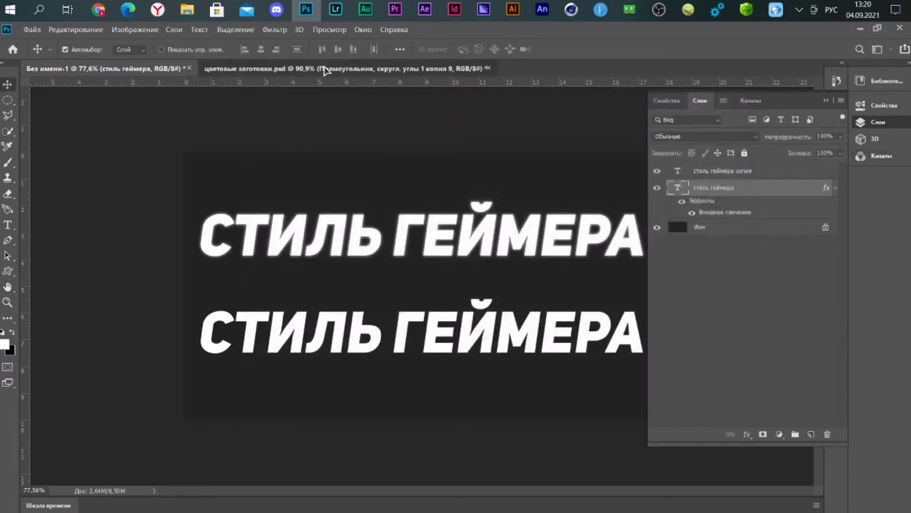
{"action": "left_click", "coordinate": [4, 344]}
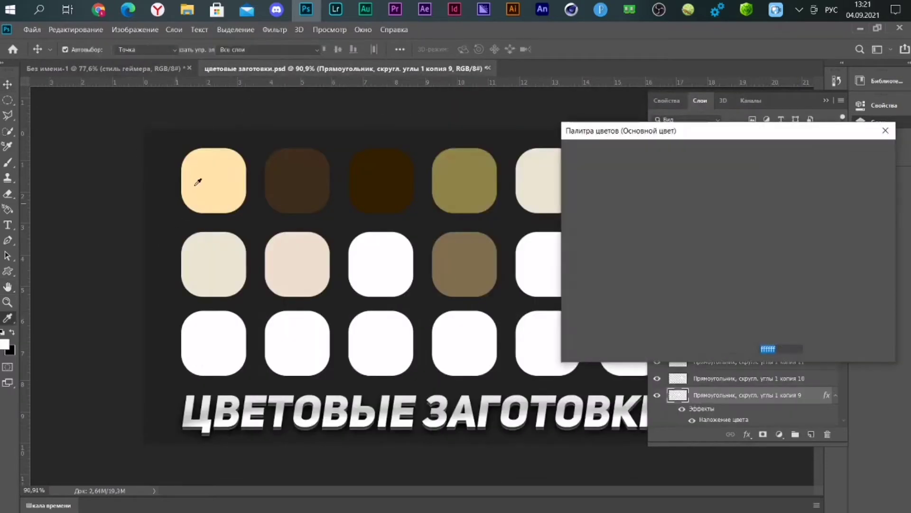
{"action": "left_click", "coordinate": [198, 179]}
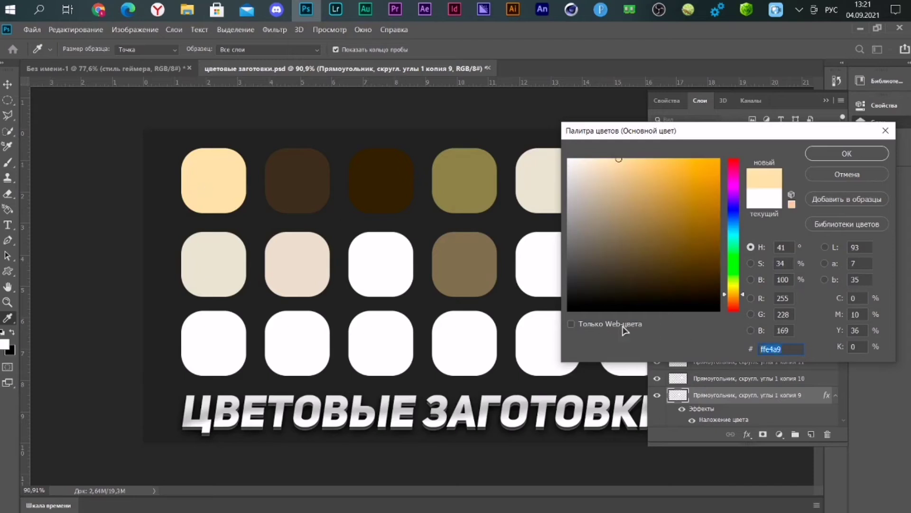
{"action": "left_click", "coordinate": [844, 175]}
{"action": "left_click", "coordinate": [142, 68]}
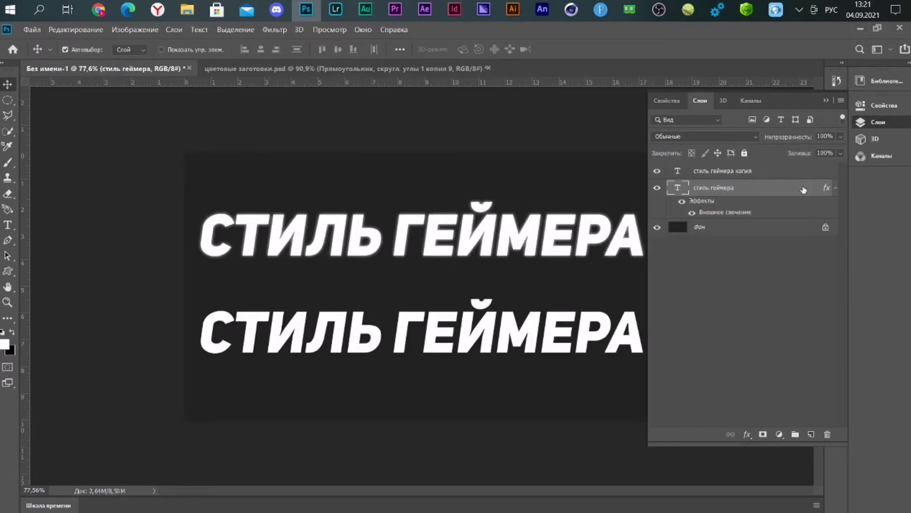
Step: Change the стиль геймера layer's Outer Glow colour to the sampled peach
{"action": "double_click", "coordinate": [803, 190]}
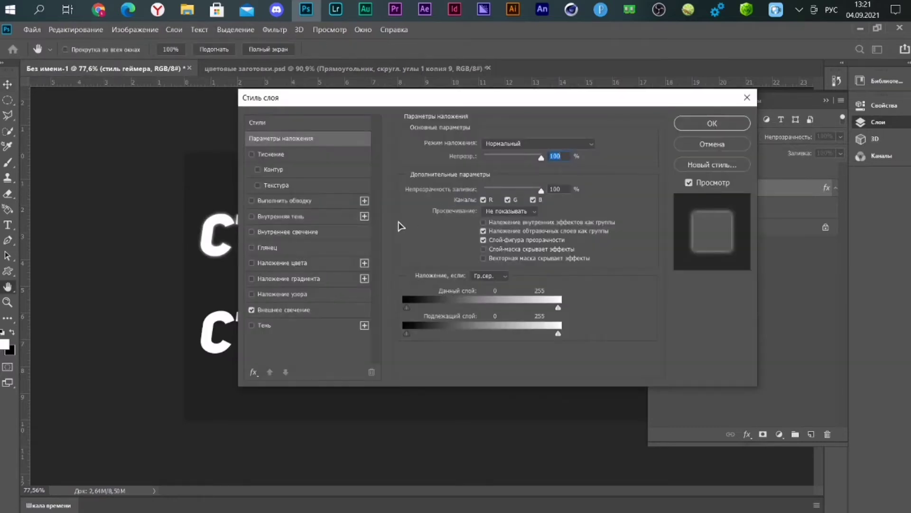
{"action": "left_click", "coordinate": [319, 311]}
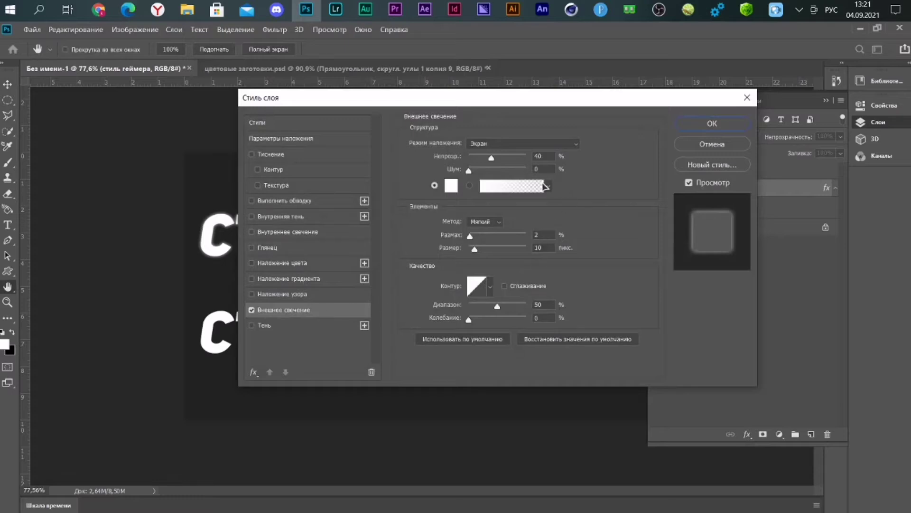
{"action": "left_click", "coordinate": [450, 185]}
{"action": "left_click", "coordinate": [732, 311]}
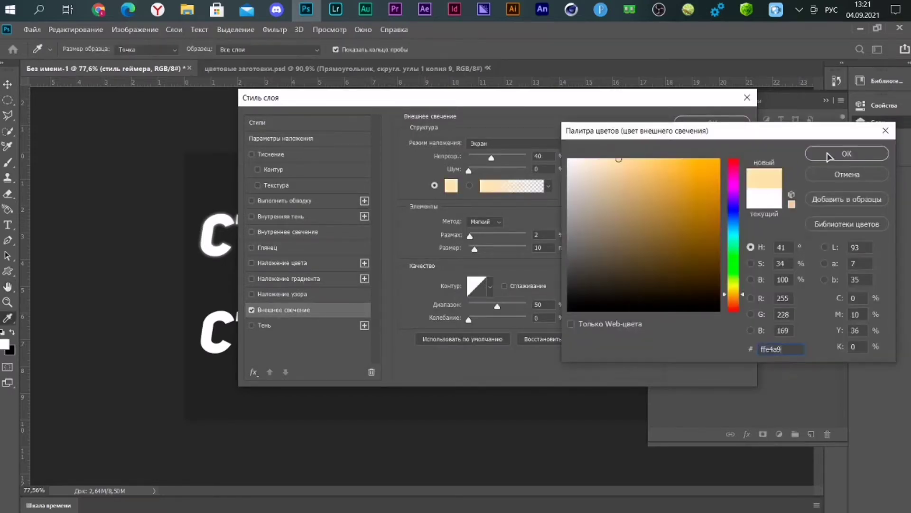
{"action": "left_click", "coordinate": [844, 151]}
{"action": "left_click", "coordinate": [742, 127]}
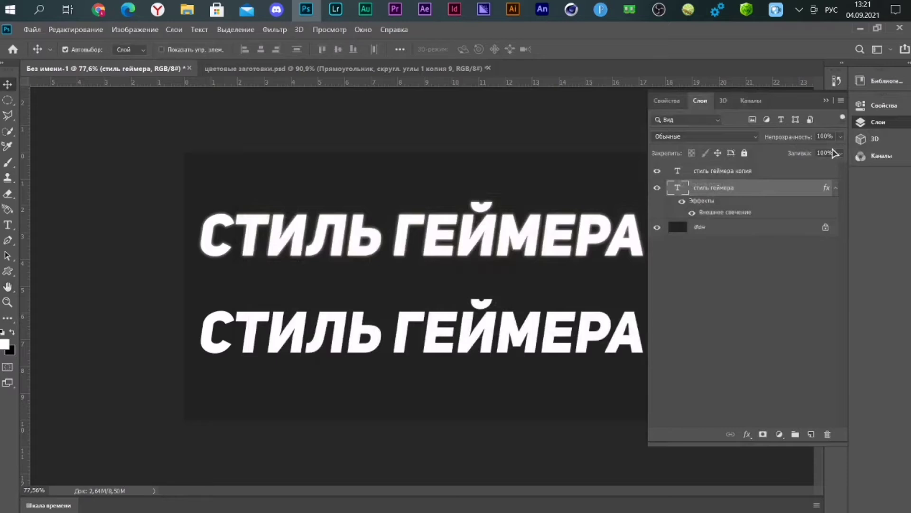
Step: Lower the стиль геймера layer's fill to 0%
{"action": "left_click_drag", "start_coordinate": [840, 156], "coordinate": [726, 169]}
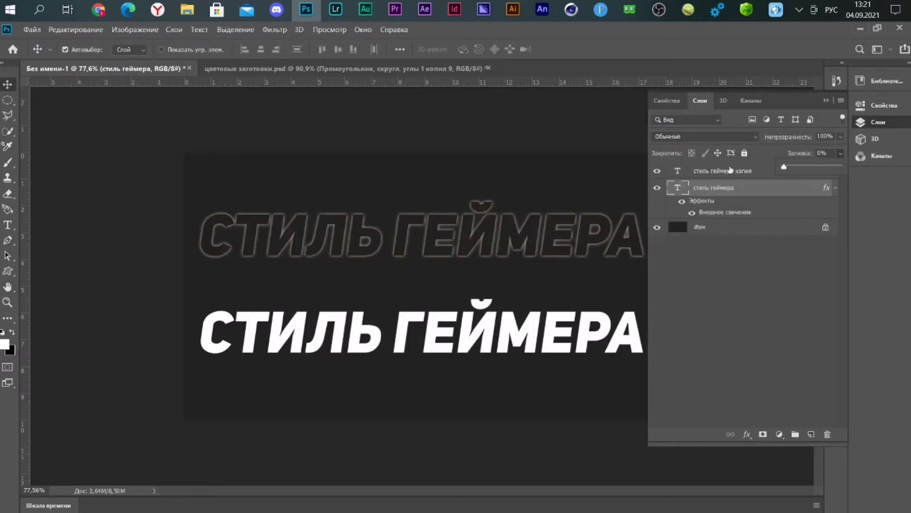
{"action": "left_click", "coordinate": [750, 176]}
{"action": "left_click", "coordinate": [794, 174]}
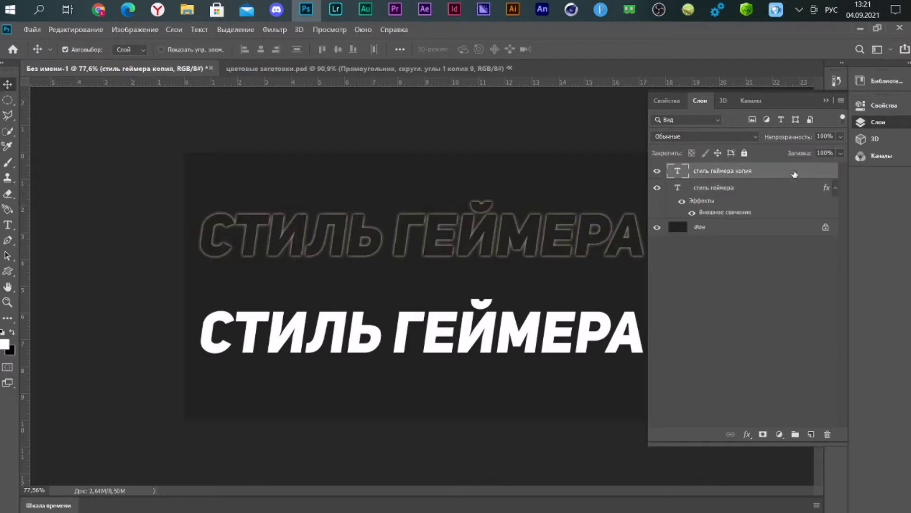
Step: Add an Inner Bevel style Bevel & Emboss to the стиль геймера копия layer
{"action": "double_click", "coordinate": [794, 174]}
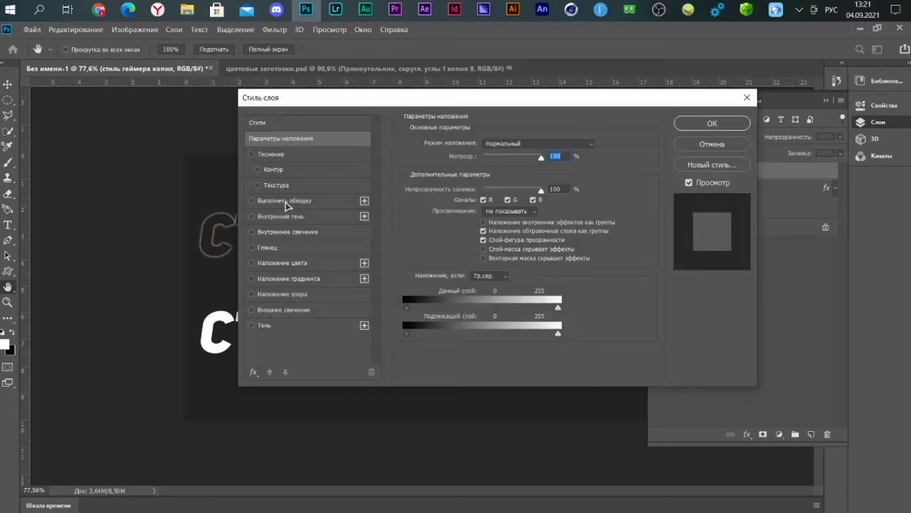
{"action": "left_click", "coordinate": [285, 154]}
{"action": "left_click", "coordinate": [493, 144]}
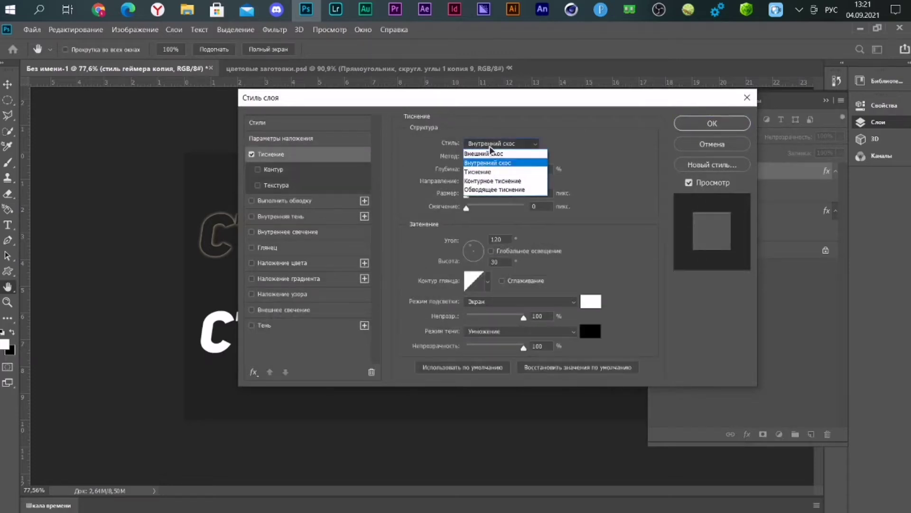
{"action": "left_click", "coordinate": [494, 154]}
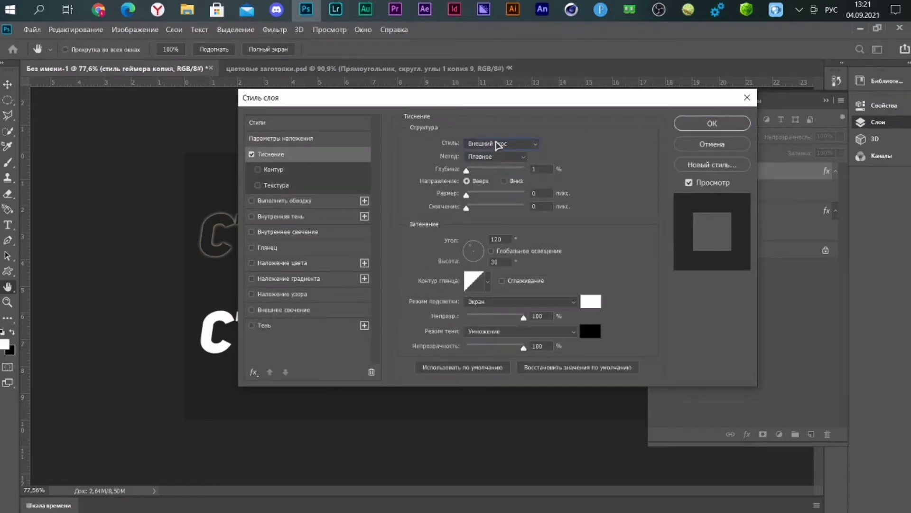
{"action": "left_click", "coordinate": [497, 143]}
{"action": "left_click", "coordinate": [498, 162]}
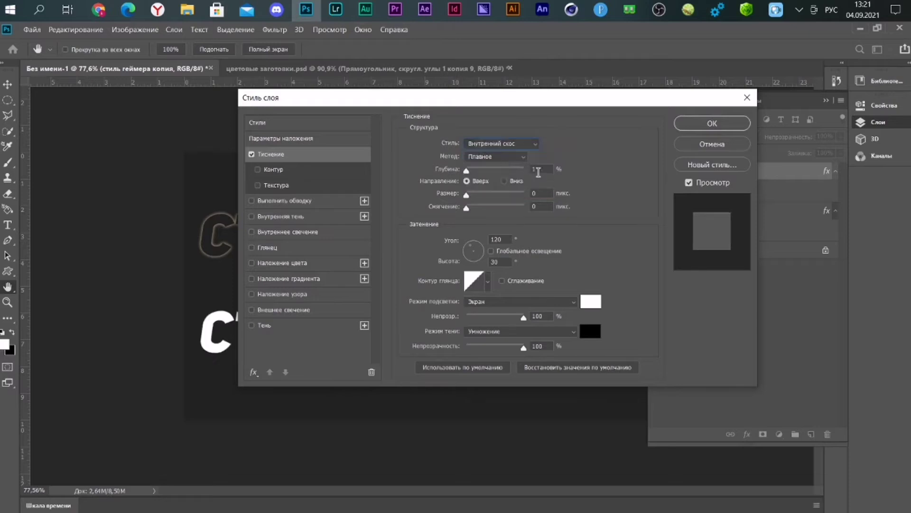
Step: Set bevel depth 100, size 17, soften 2, angle 90° and altitude 70
{"action": "type", "text": "100"}
{"action": "double_click", "coordinate": [539, 192]}
{"action": "type", "text": "17"}
{"action": "double_click", "coordinate": [540, 206]}
{"action": "type", "text": "3"}
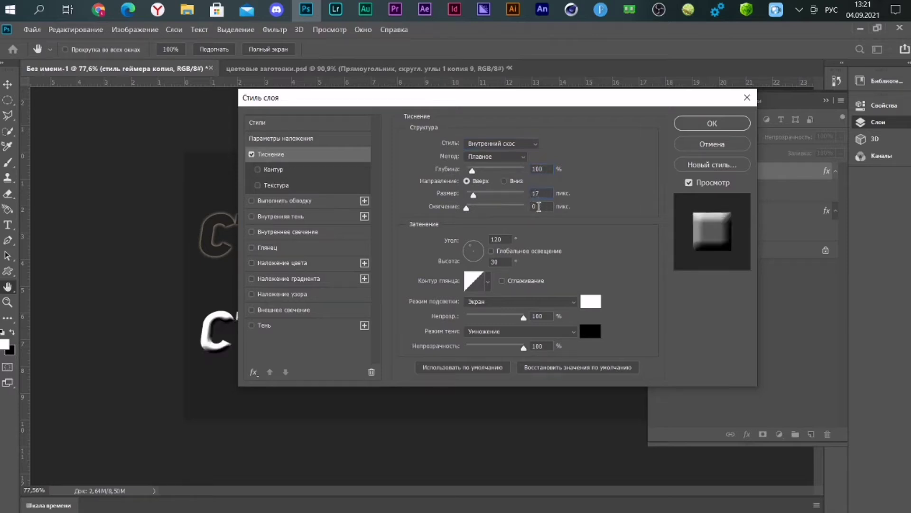
{"action": "key", "text": "BackSpace"}
{"action": "type", "text": "2"}
{"action": "left_click_drag", "start_coordinate": [505, 239], "coordinate": [479, 239]}
{"action": "type", "text": "90"}
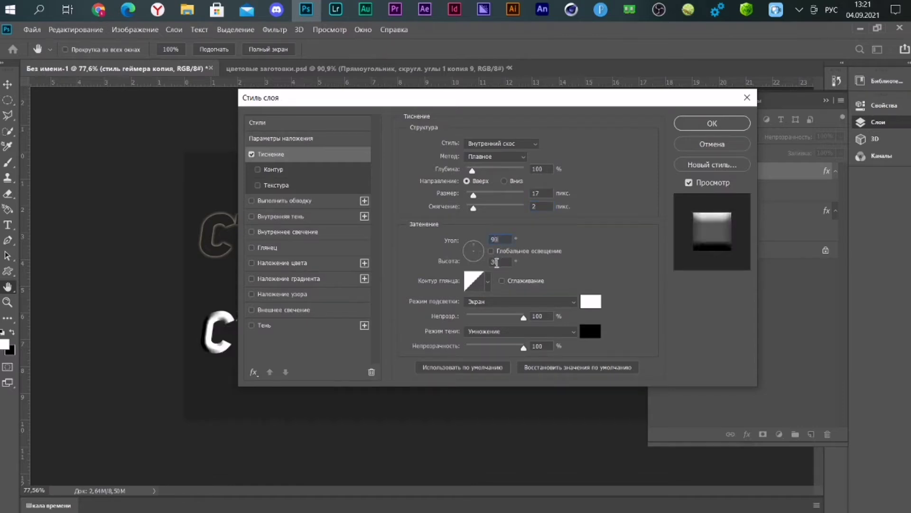
{"action": "key", "text": "Tab"}
{"action": "type", "text": "70"}
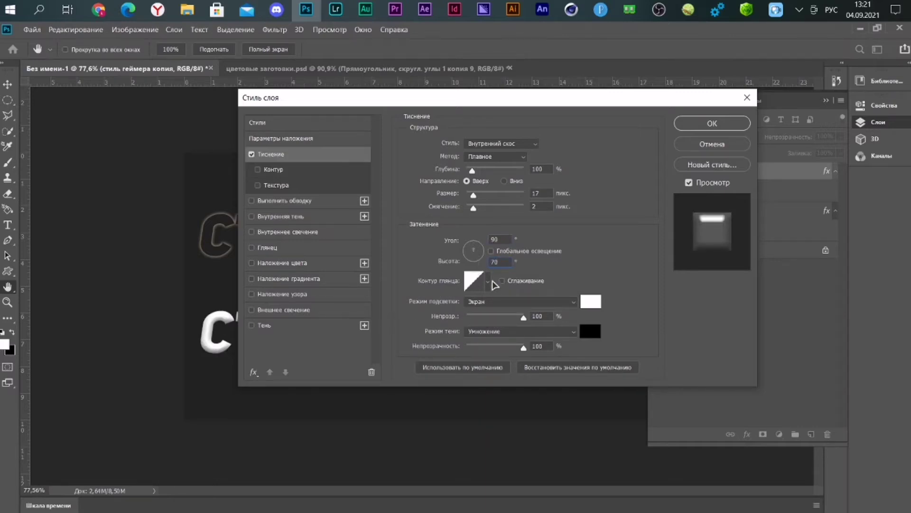
Step: Apply a custom gloss contour to the bevel with anti-aliasing on
{"action": "left_click", "coordinate": [488, 281]}
{"action": "left_click", "coordinate": [518, 346]}
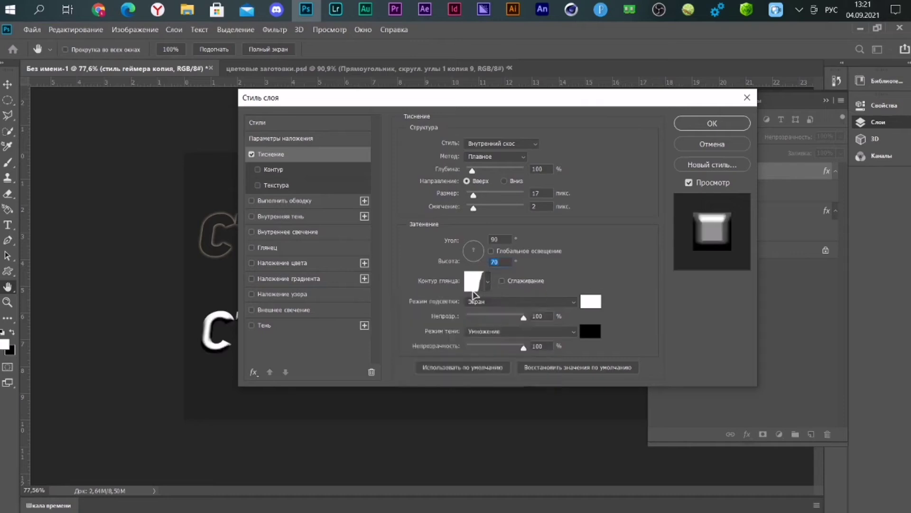
{"action": "left_click", "coordinate": [473, 281]}
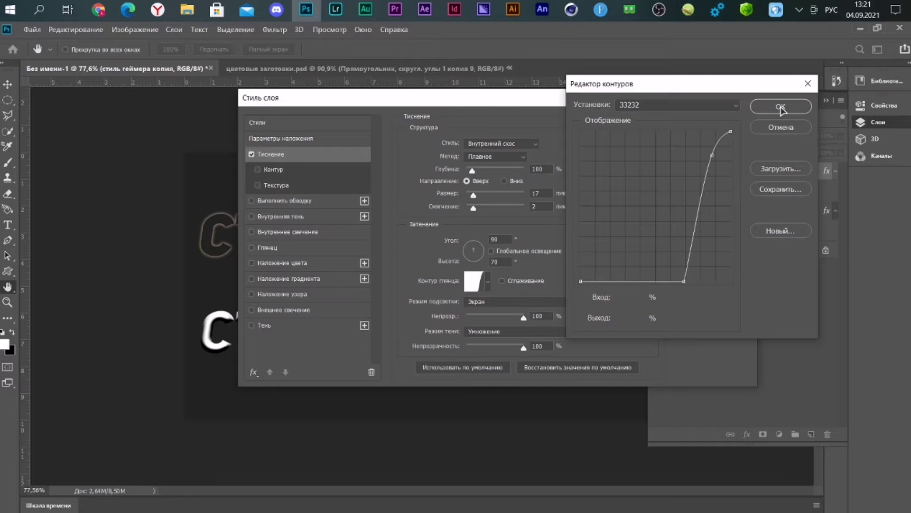
{"action": "left_click", "coordinate": [781, 108]}
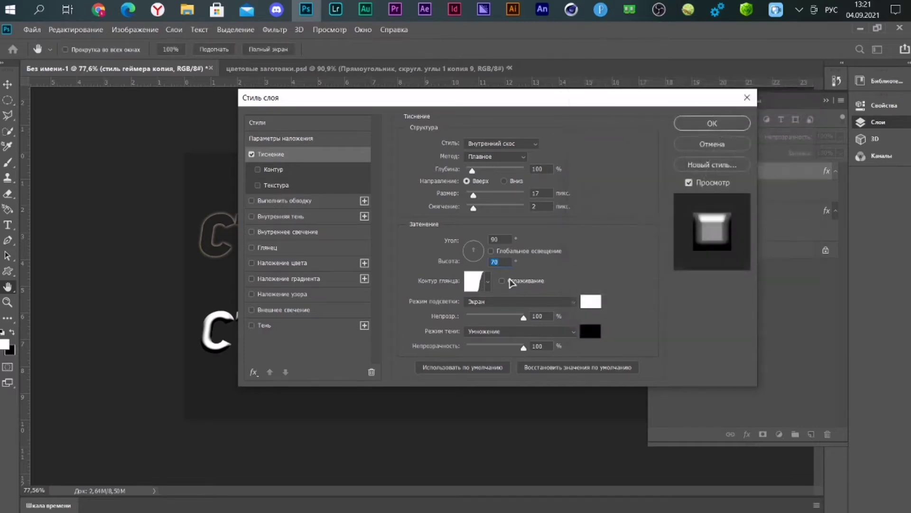
{"action": "left_click", "coordinate": [506, 280]}
Step: Set highlights to Linear Dodge at 0% and shadows to Color Burn at 20%
{"action": "left_click", "coordinate": [516, 301]}
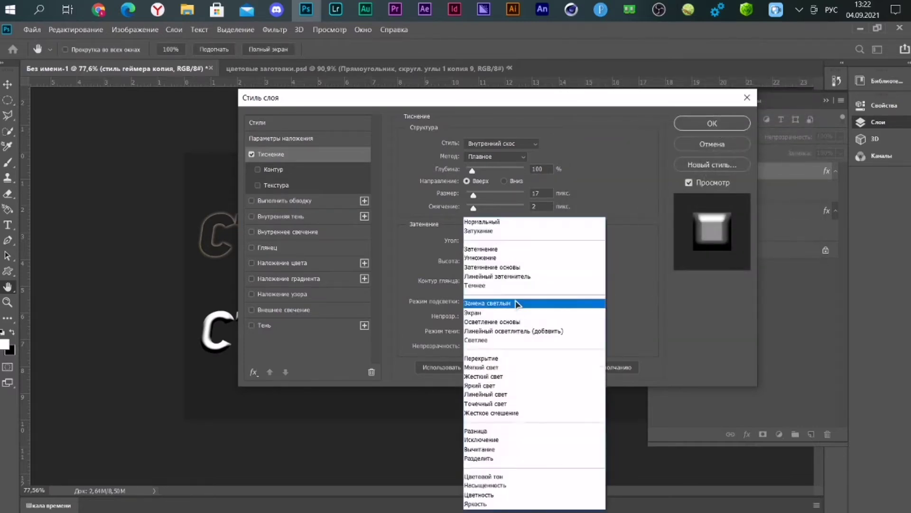
{"action": "left_click", "coordinate": [525, 331]}
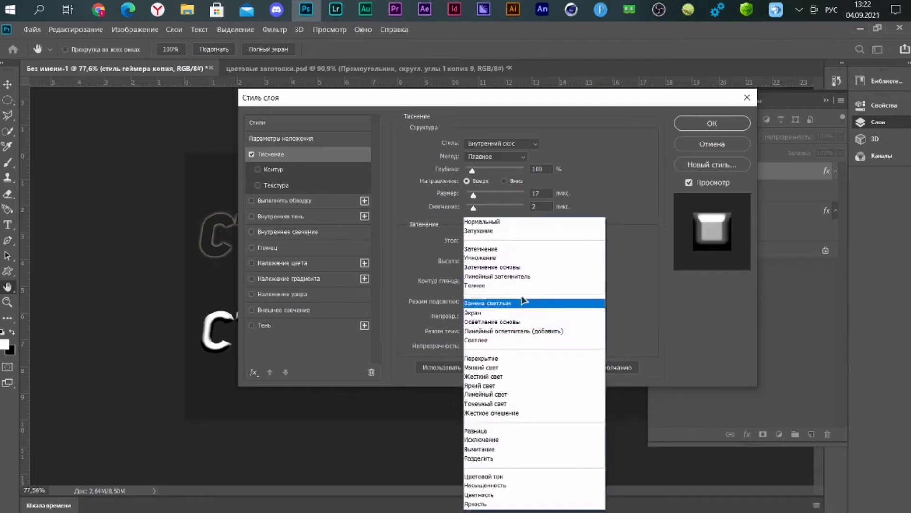
{"action": "left_click", "coordinate": [514, 267]}
{"action": "left_click_drag", "start_coordinate": [509, 317], "coordinate": [433, 324]}
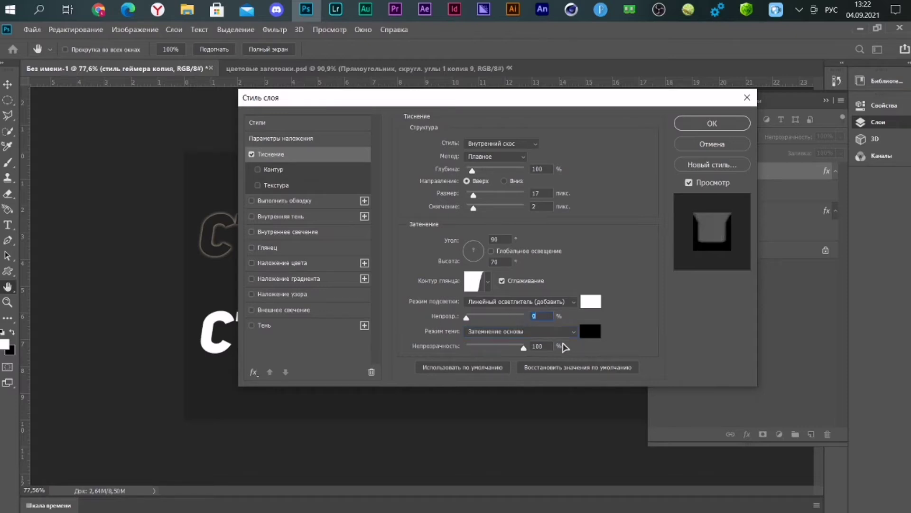
{"action": "double_click", "coordinate": [544, 343]}
{"action": "type", "text": "20"}
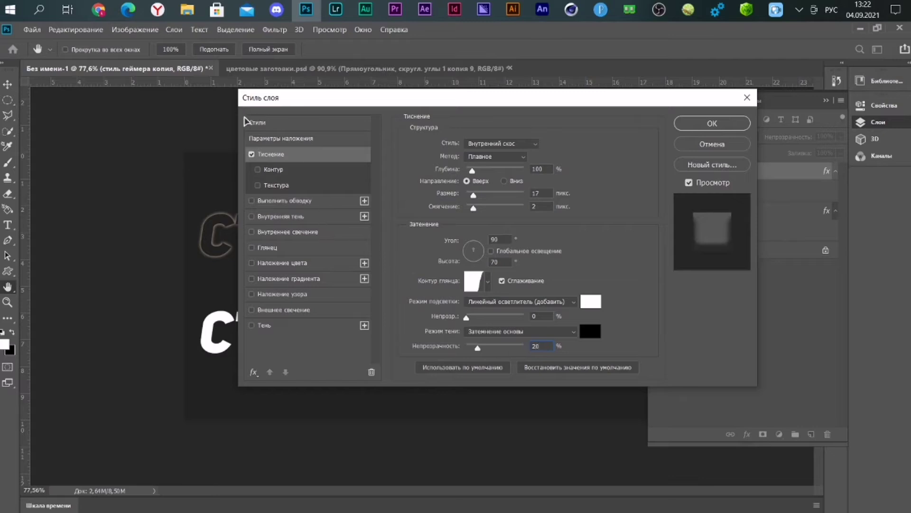
Step: Add a Gaussian bevel contour with 88% range and anti-aliasing
{"action": "left_click", "coordinate": [282, 170]}
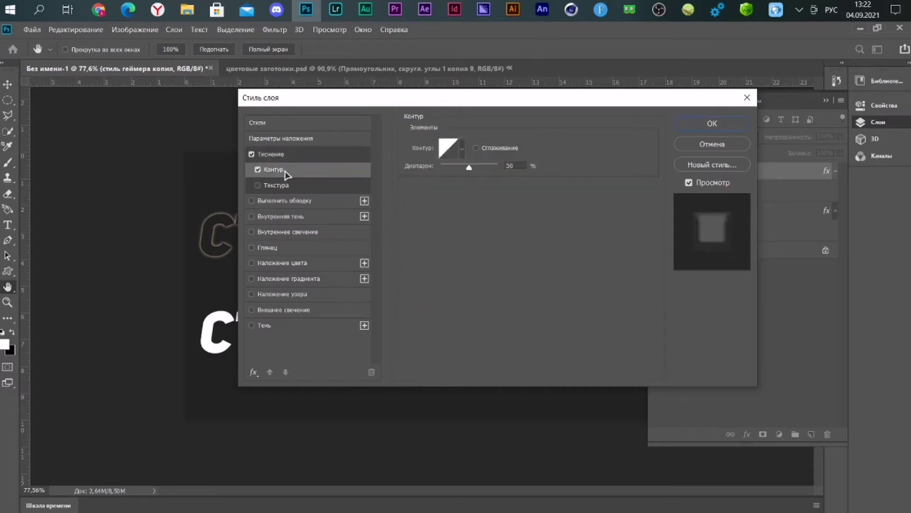
{"action": "left_click", "coordinate": [461, 149]}
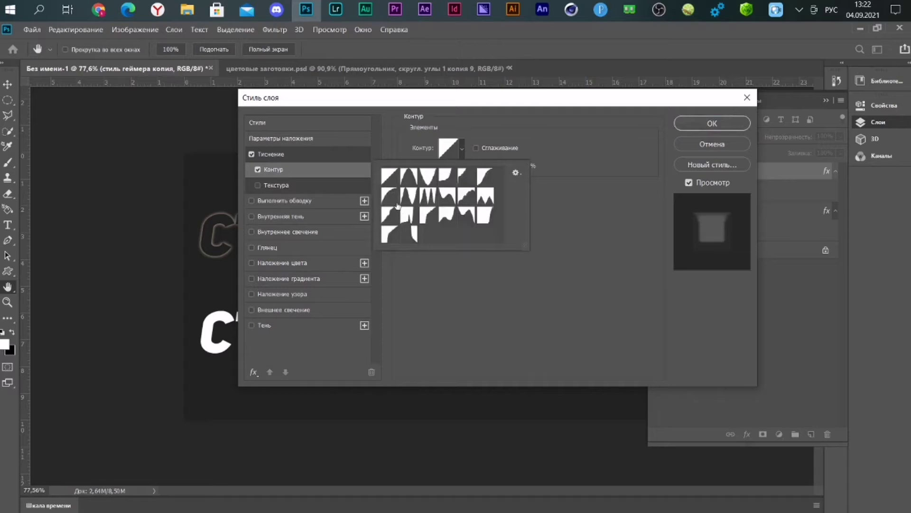
{"action": "left_click", "coordinate": [488, 178]}
{"action": "left_click", "coordinate": [448, 147]}
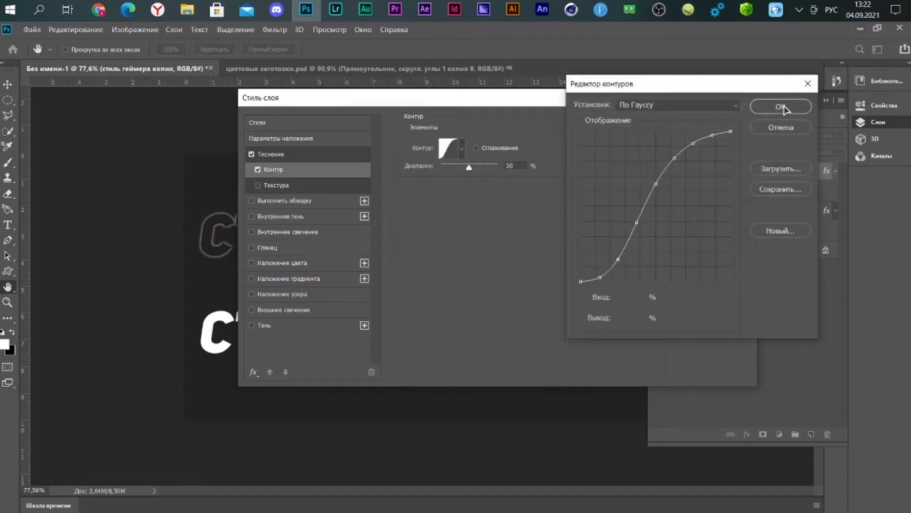
{"action": "left_click", "coordinate": [786, 107]}
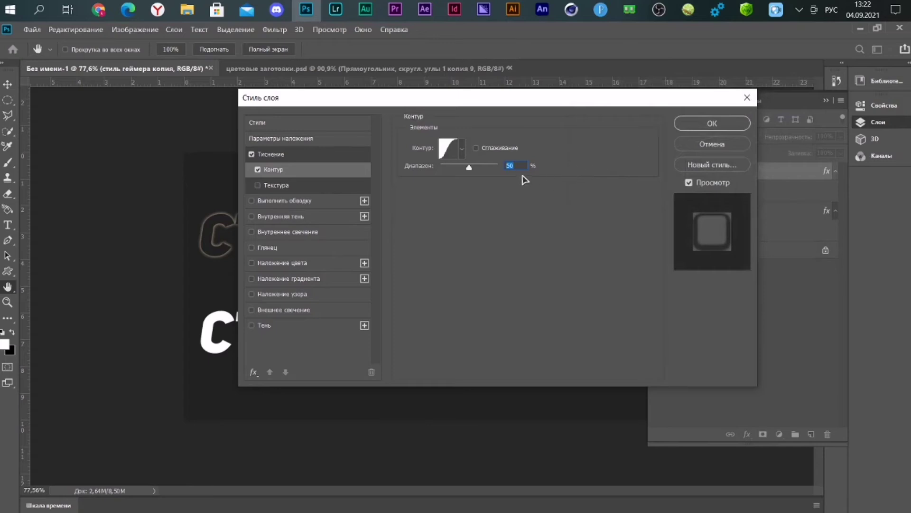
{"action": "type", "text": "88"}
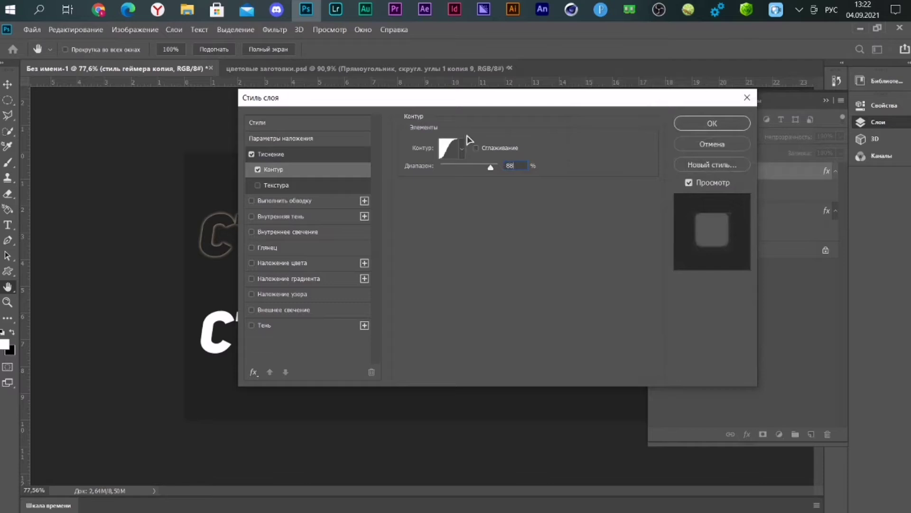
{"action": "left_click", "coordinate": [476, 147]}
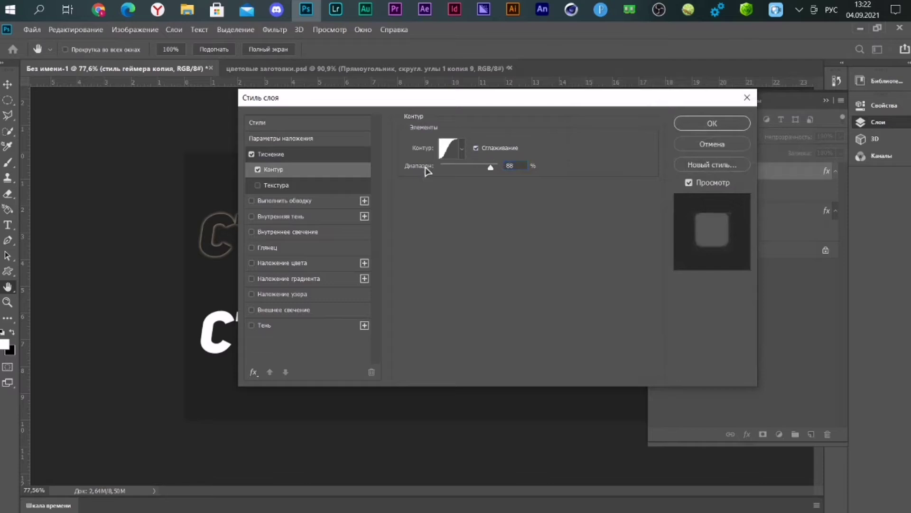
Step: Add a 2 px outside stroke filled with a gradient
{"action": "left_click", "coordinate": [332, 201]}
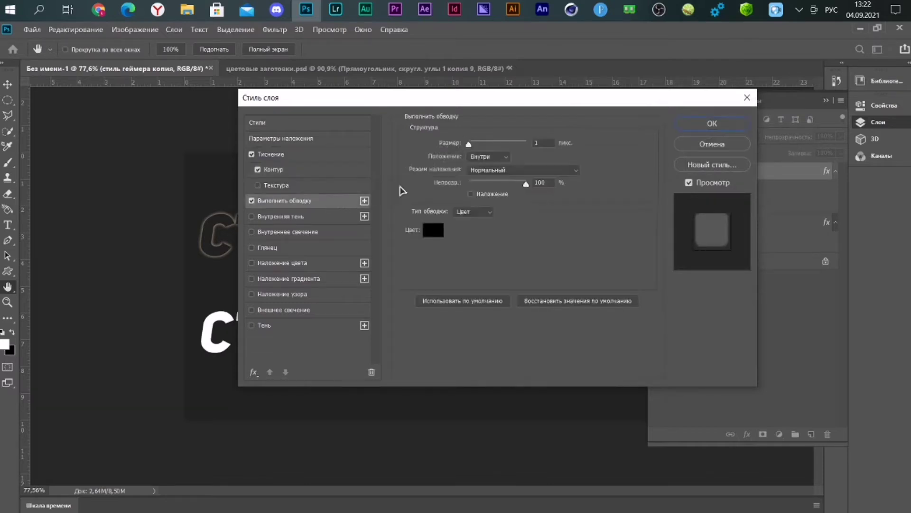
{"action": "key", "text": "Tab"}
{"action": "type", "text": "2"}
{"action": "left_click", "coordinate": [490, 159]}
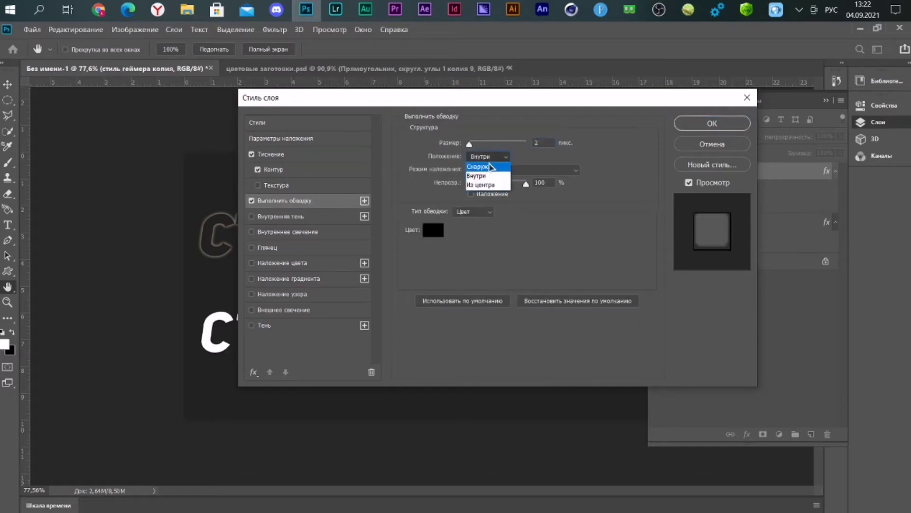
{"action": "left_click", "coordinate": [491, 167]}
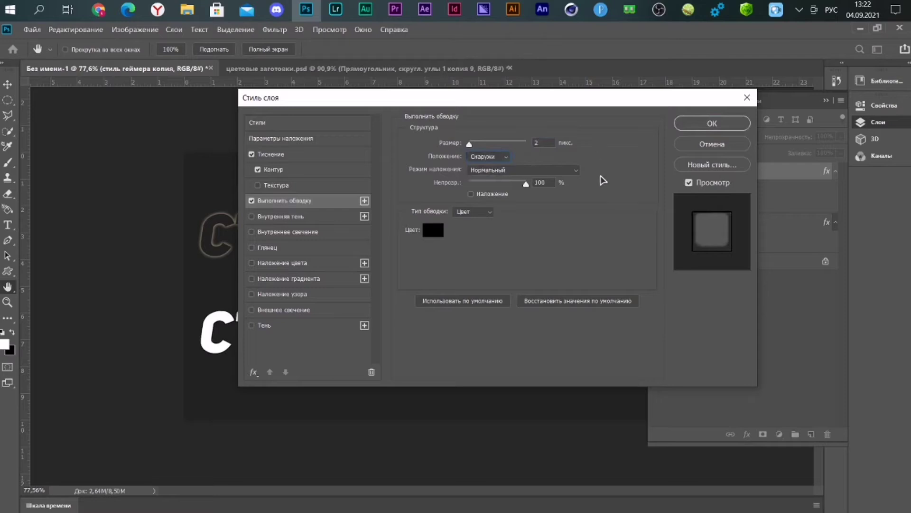
{"action": "left_click", "coordinate": [481, 214]}
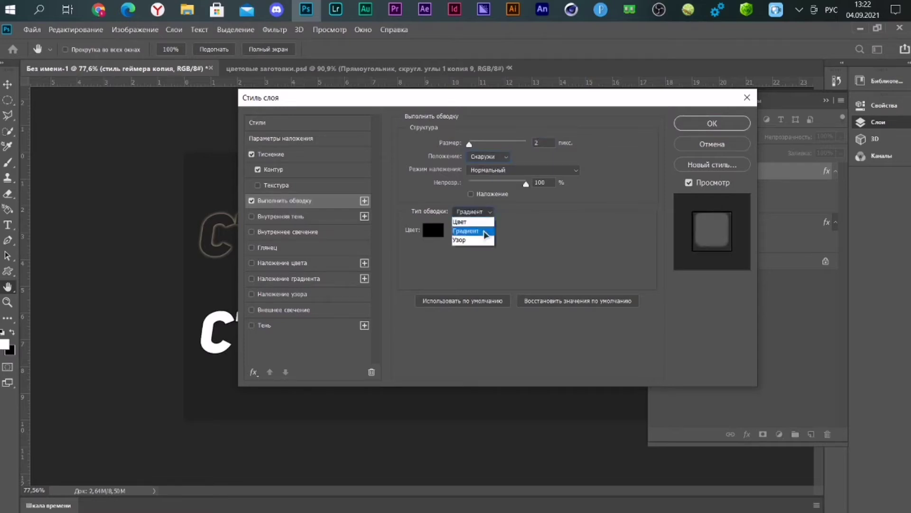
{"action": "left_click", "coordinate": [477, 234]}
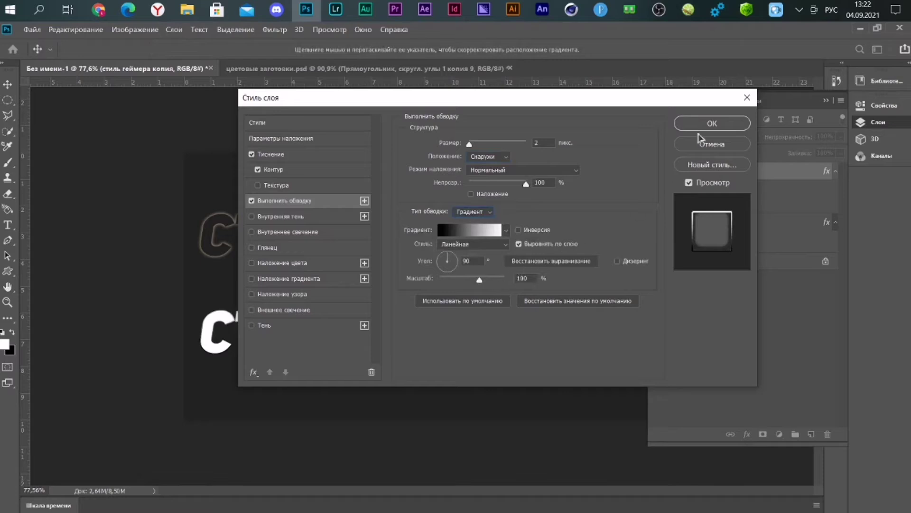
Step: Apply the styles, then sample dark brown 3d3223 from the presets file and copy its hex
{"action": "left_click", "coordinate": [707, 125]}
{"action": "left_click", "coordinate": [390, 69]}
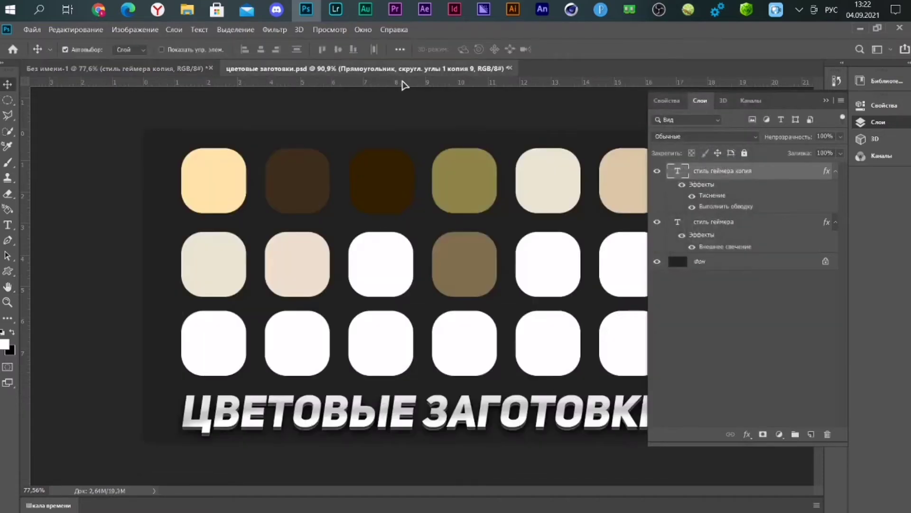
{"action": "left_click", "coordinate": [5, 345]}
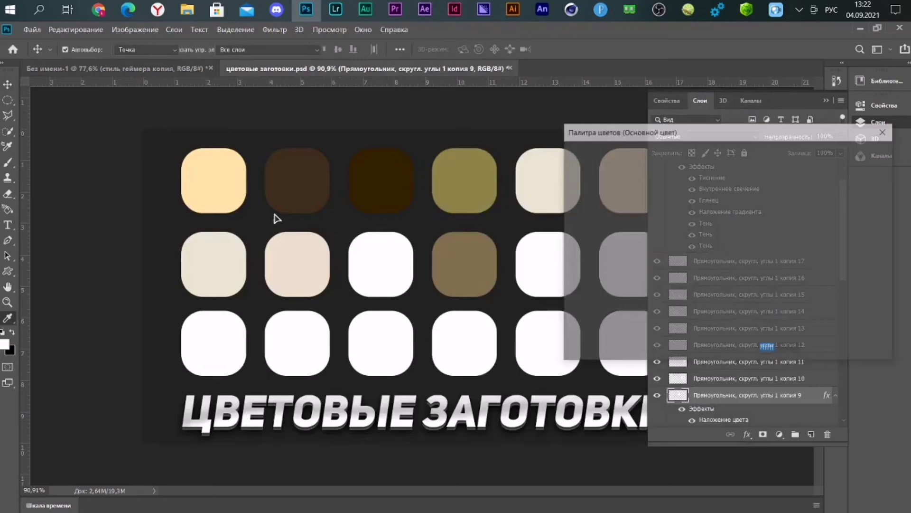
{"action": "left_click", "coordinate": [306, 186]}
{"action": "left_click_drag", "start_coordinate": [790, 349], "coordinate": [702, 353]}
{"action": "key", "text": "ctrl+c"}
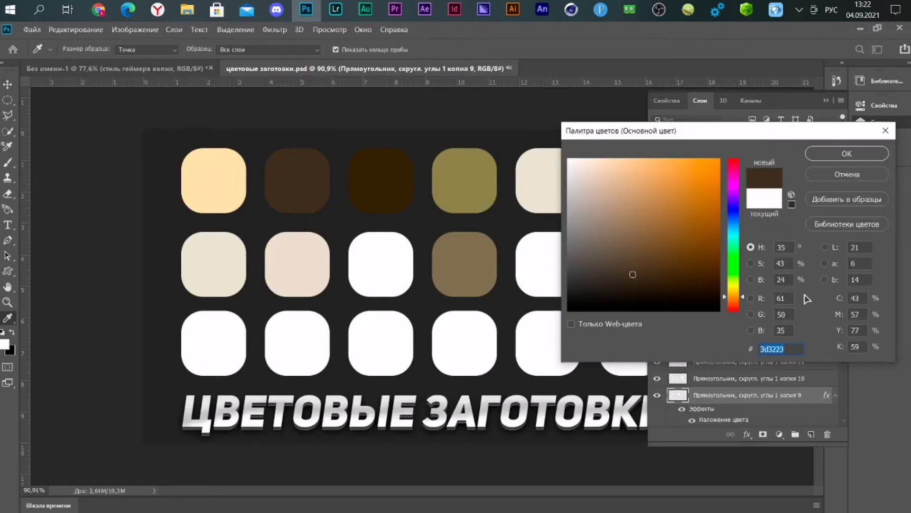
Step: Cancel the colour picker and reopen the text copy's layer style in Без имени-1
{"action": "left_click", "coordinate": [847, 175]}
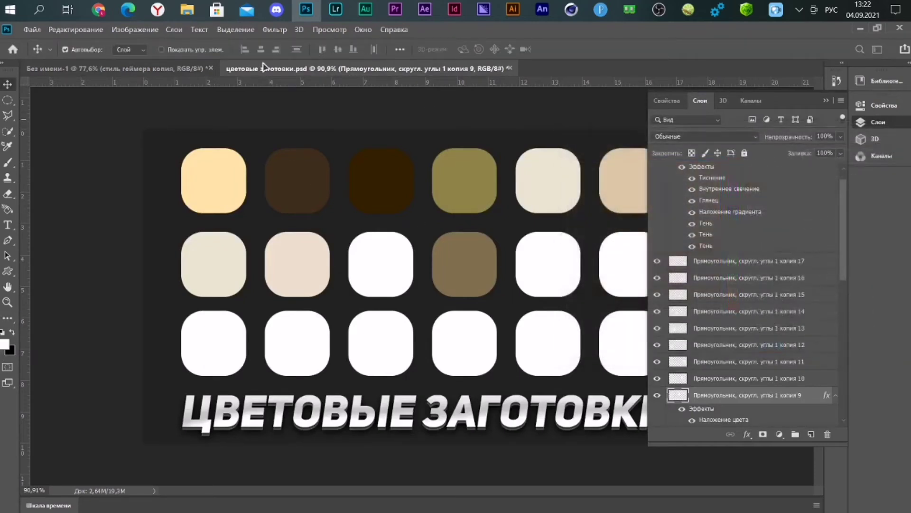
{"action": "left_click", "coordinate": [189, 69]}
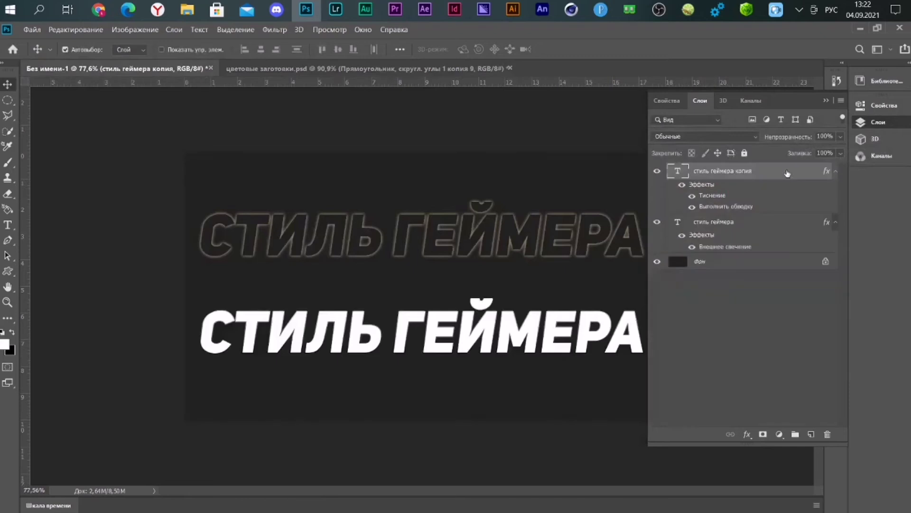
{"action": "double_click", "coordinate": [760, 172]}
Step: Set the stroke gradient's left stop to location 2% and colour 3d3223
{"action": "left_click", "coordinate": [258, 201]}
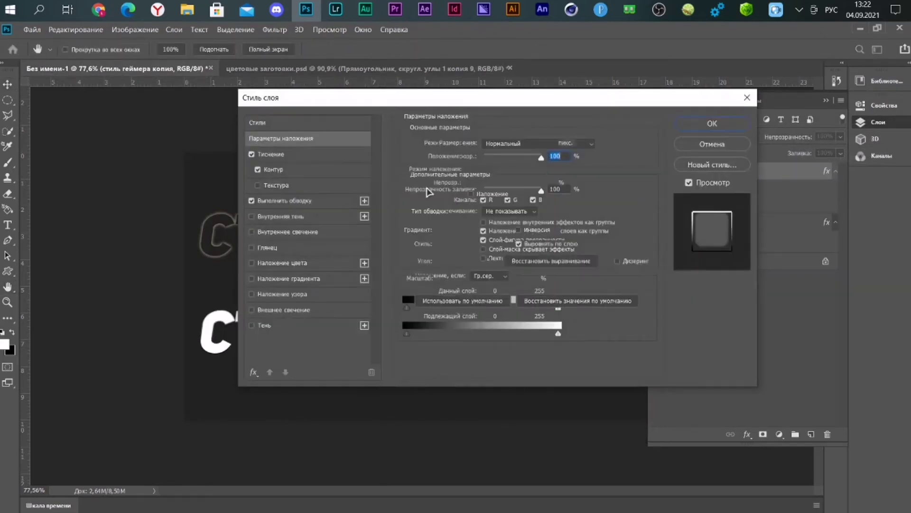
{"action": "left_click", "coordinate": [487, 230]}
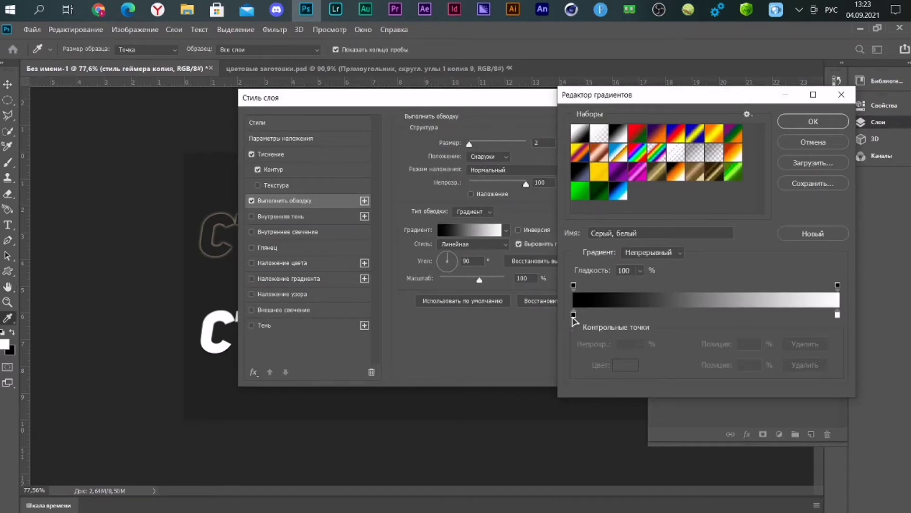
{"action": "left_click", "coordinate": [573, 315]}
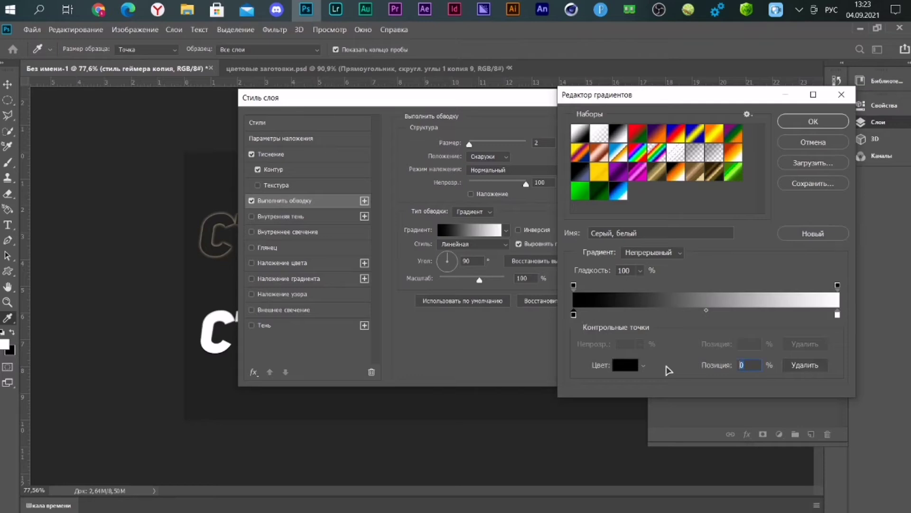
{"action": "type", "text": "2"}
{"action": "left_click", "coordinate": [625, 365]}
{"action": "key", "text": "ctrl+v"}
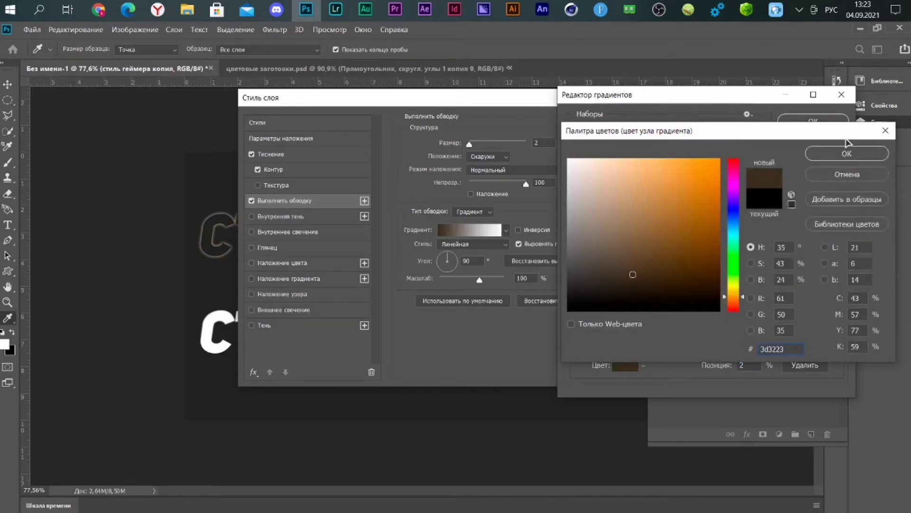
{"action": "left_click", "coordinate": [847, 153]}
{"action": "left_click", "coordinate": [813, 120]}
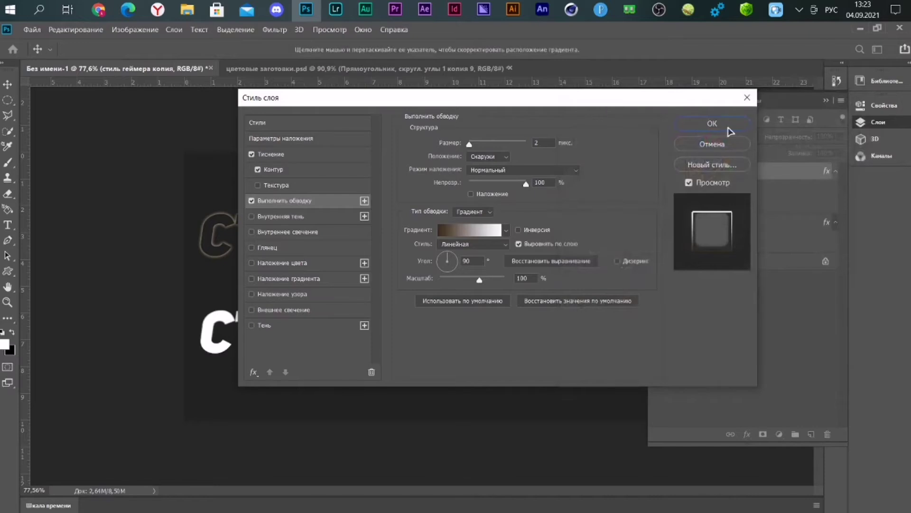
{"action": "left_click", "coordinate": [721, 125]}
Step: Sample the deeper brown 342406 from the presets file and copy its hex
{"action": "left_click", "coordinate": [401, 68]}
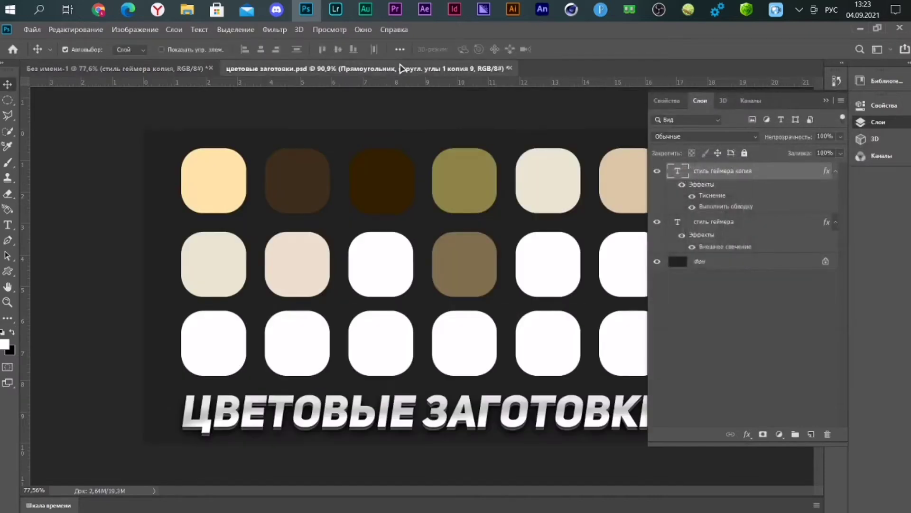
{"action": "left_click", "coordinate": [6, 343]}
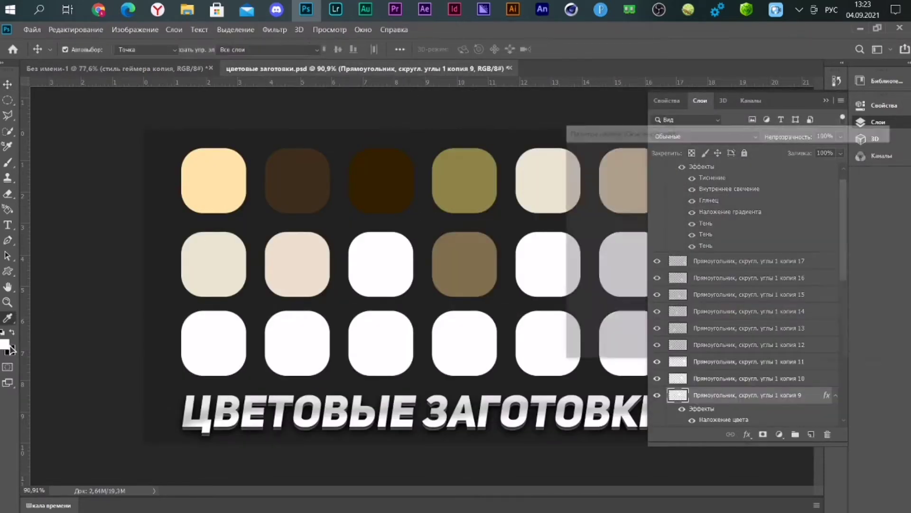
{"action": "left_click", "coordinate": [366, 175]}
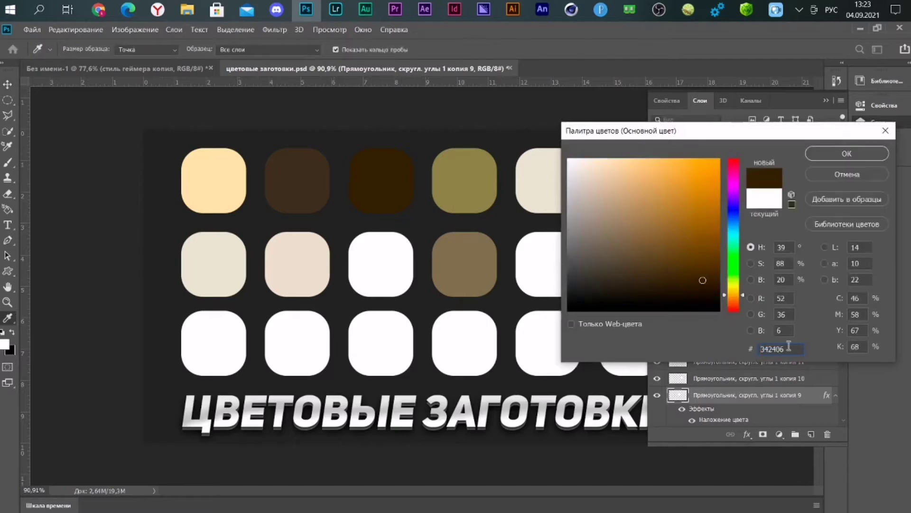
{"action": "left_click_drag", "start_coordinate": [789, 352], "coordinate": [707, 348]}
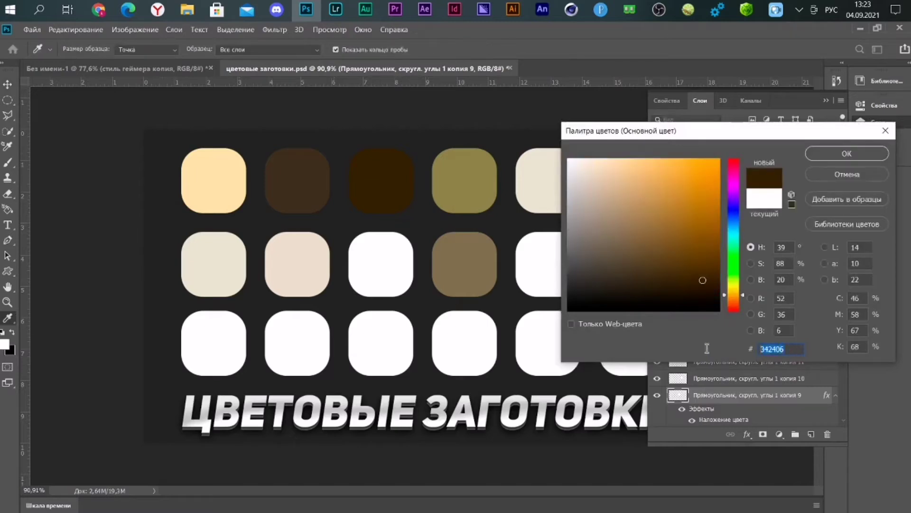
{"action": "left_click", "coordinate": [847, 174]}
{"action": "left_click", "coordinate": [64, 68]}
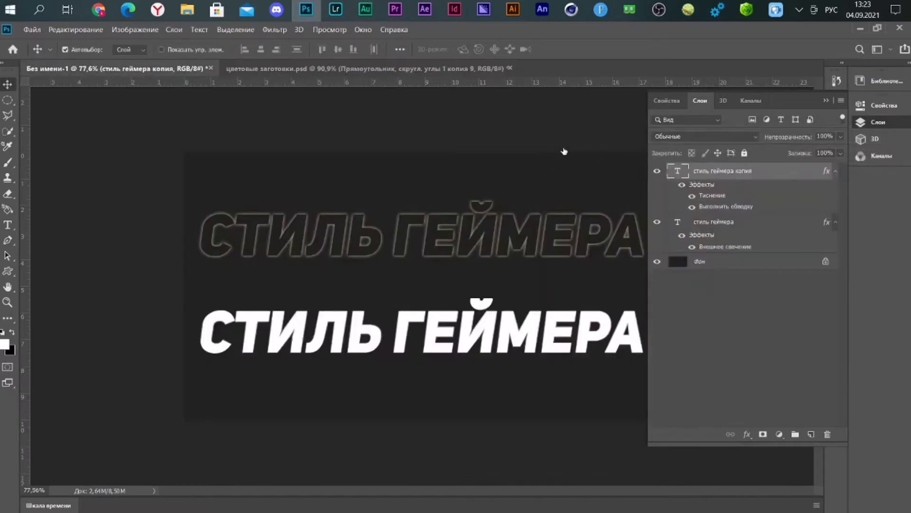
Step: Add a dark brown colour stop at 50% to the copy's stroke gradient
{"action": "double_click", "coordinate": [759, 171]}
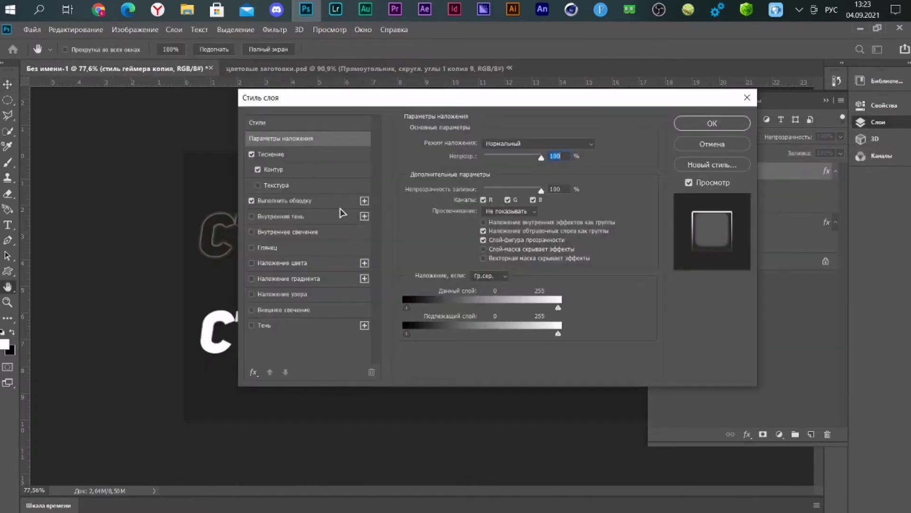
{"action": "left_click", "coordinate": [314, 202]}
{"action": "left_click", "coordinate": [476, 230]}
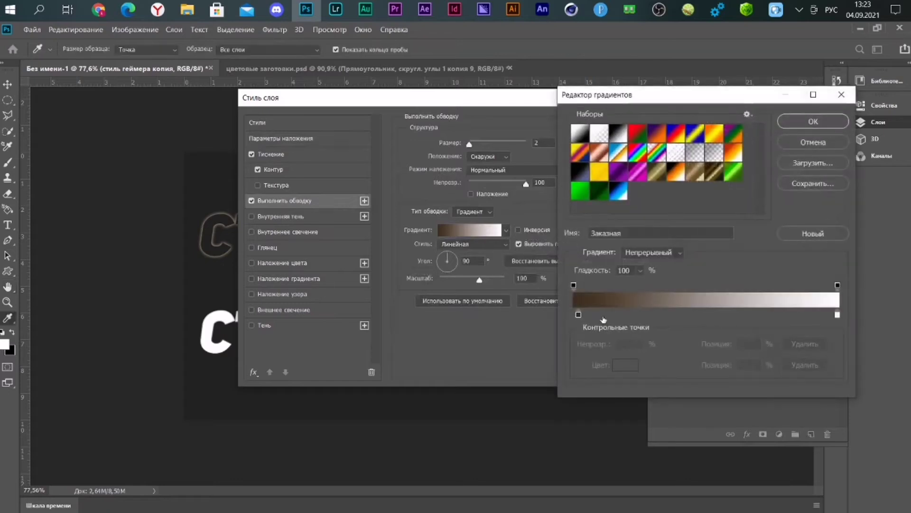
{"action": "left_click", "coordinate": [610, 315]}
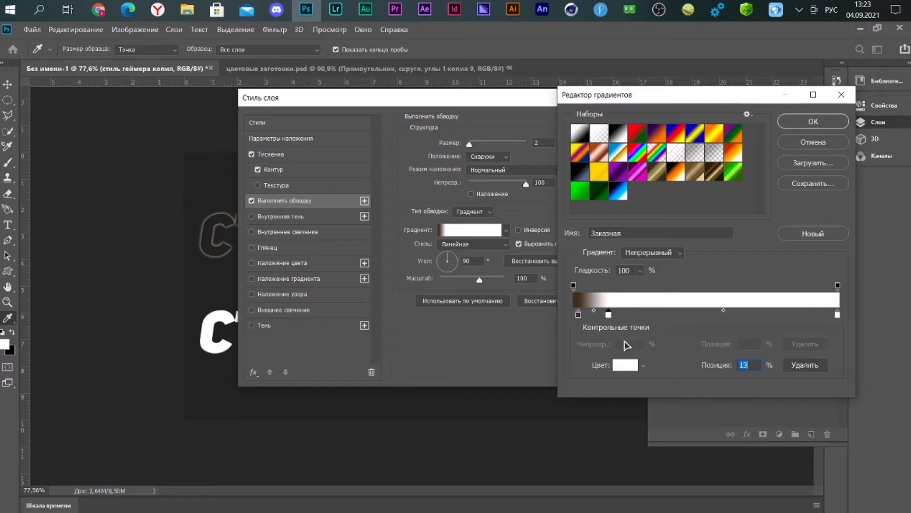
{"action": "type", "text": "50"}
{"action": "left_click", "coordinate": [626, 365]}
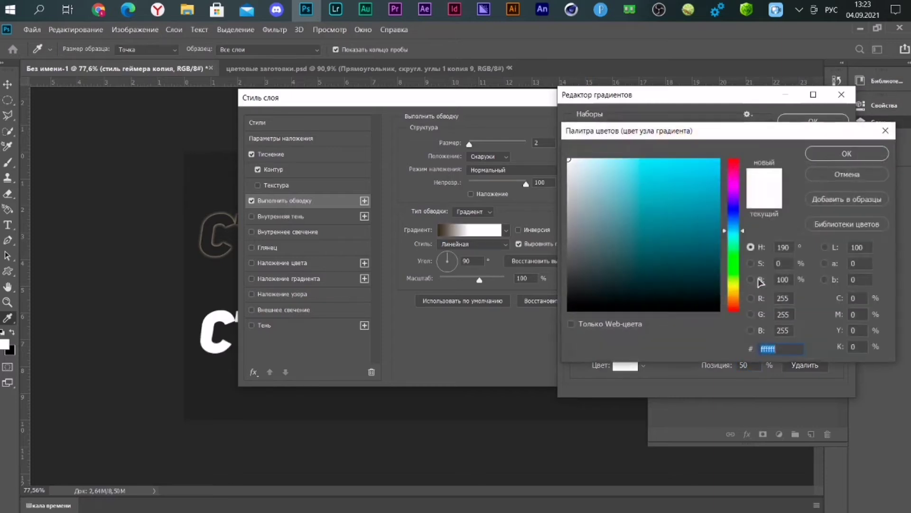
{"action": "left_click", "coordinate": [447, 229]}
{"action": "left_click", "coordinate": [843, 152]}
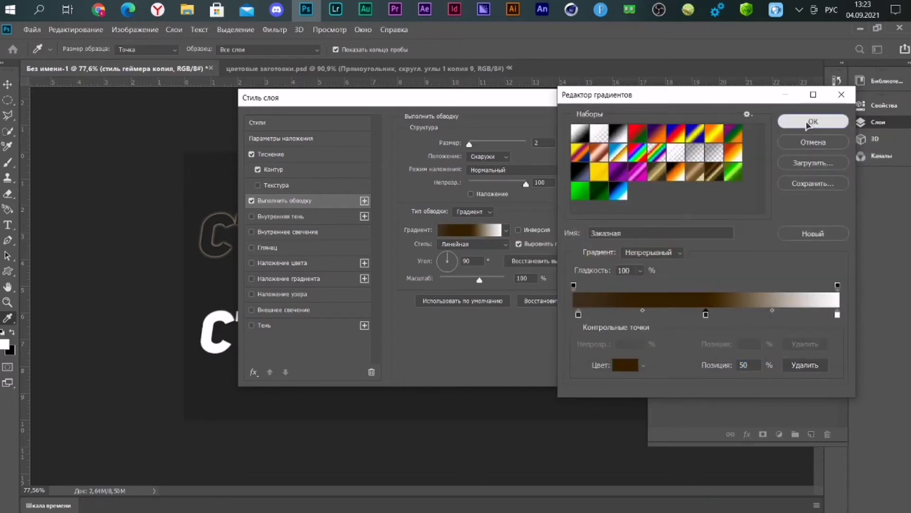
{"action": "left_click", "coordinate": [808, 123]}
{"action": "left_click", "coordinate": [712, 124]}
Step: Sample the olive colour 8a834c from the presets file and copy its hex
{"action": "left_click", "coordinate": [427, 70]}
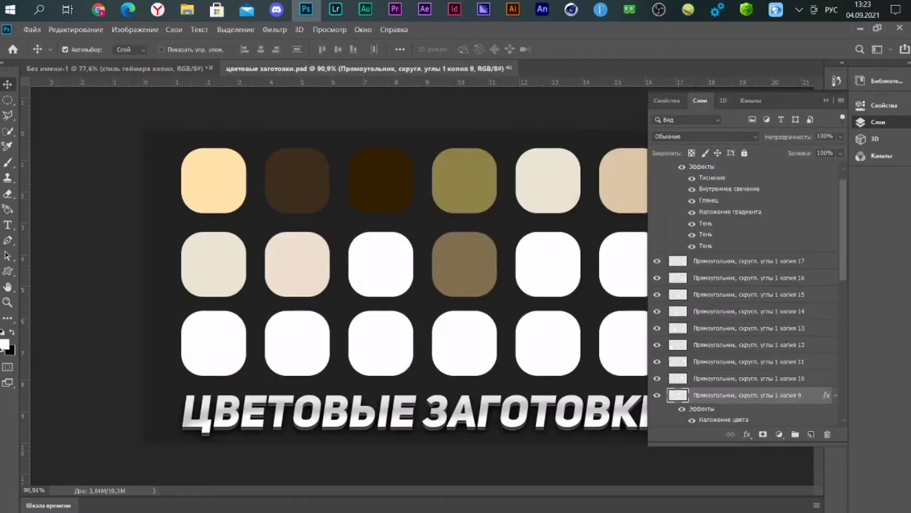
{"action": "left_click", "coordinate": [5, 345]}
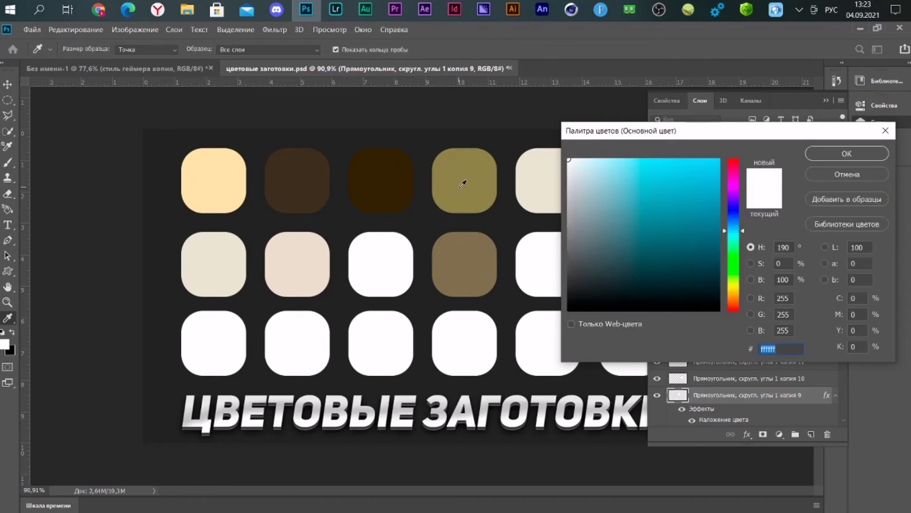
{"action": "left_click", "coordinate": [463, 183]}
{"action": "double_click", "coordinate": [790, 347]}
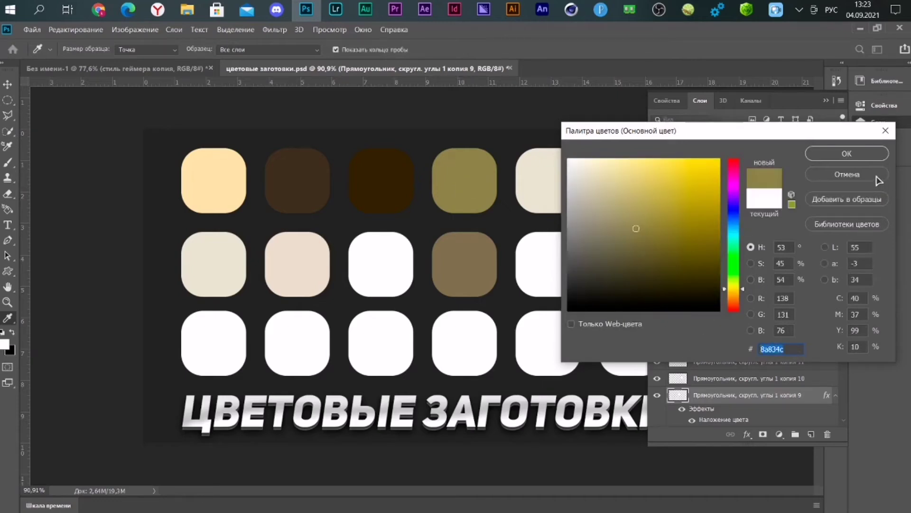
{"action": "key", "text": "Escape"}
{"action": "left_click", "coordinate": [143, 67]}
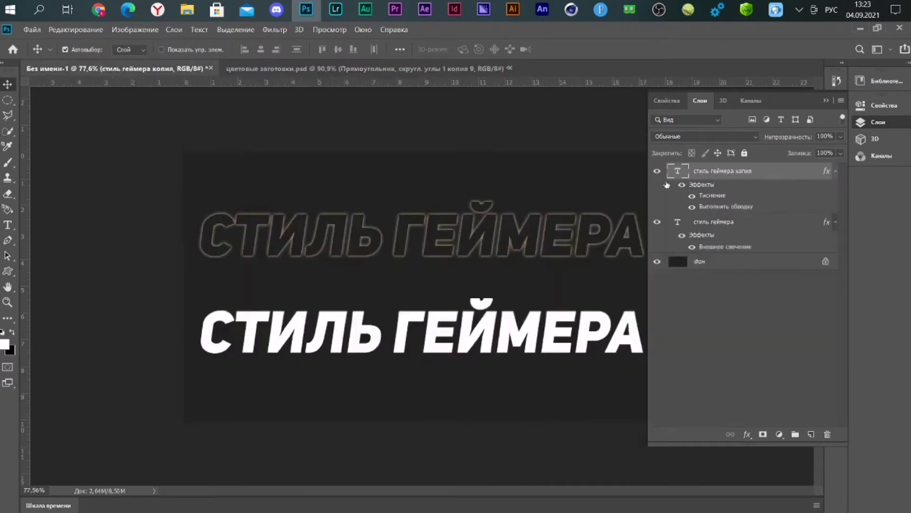
Step: Set the stroke gradient's right stop to position 98% and colour 8a834c
{"action": "double_click", "coordinate": [667, 184]}
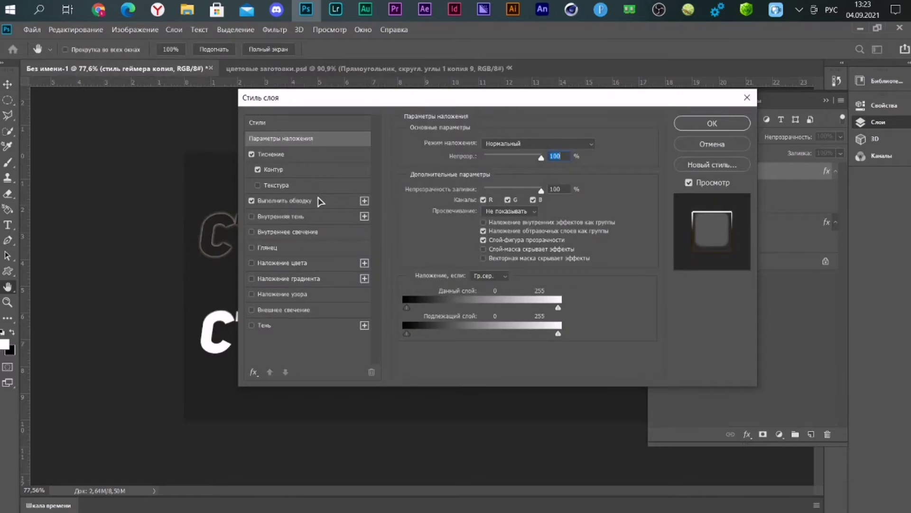
{"action": "left_click", "coordinate": [320, 202]}
{"action": "left_click", "coordinate": [475, 230]}
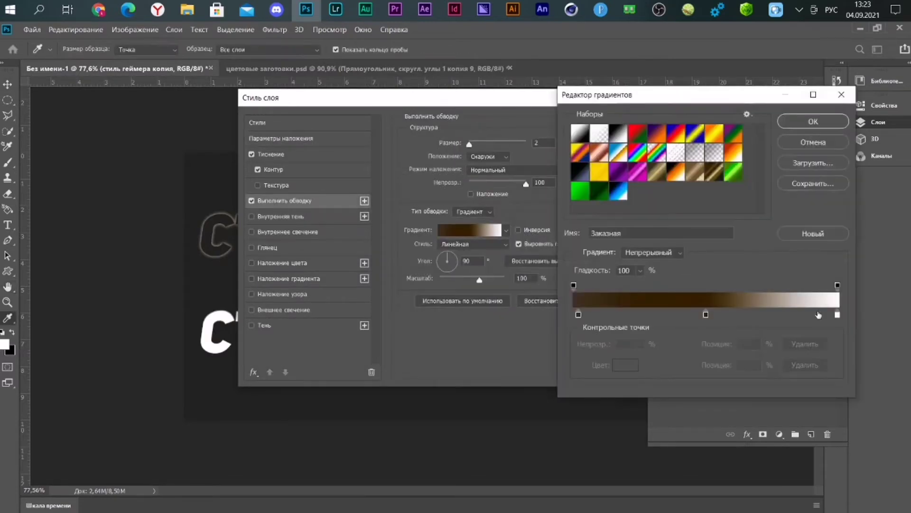
{"action": "left_click", "coordinate": [837, 315]}
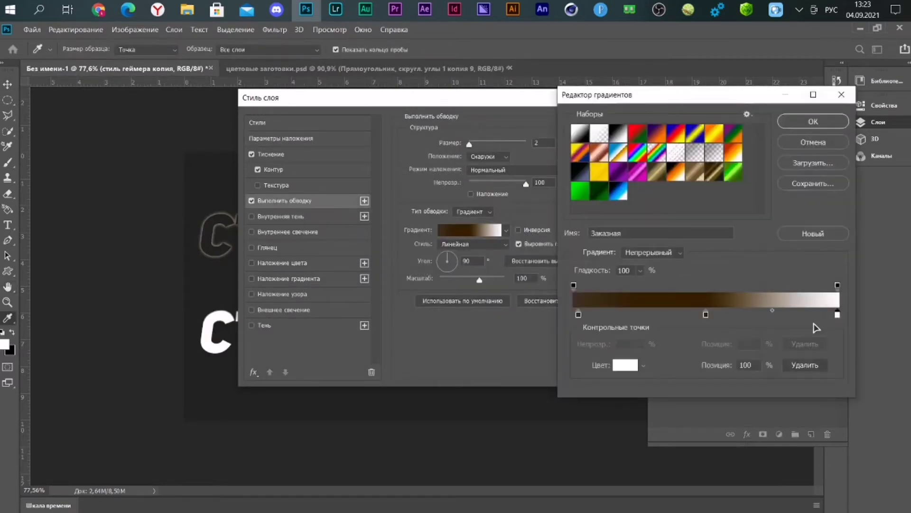
{"action": "double_click", "coordinate": [746, 365]}
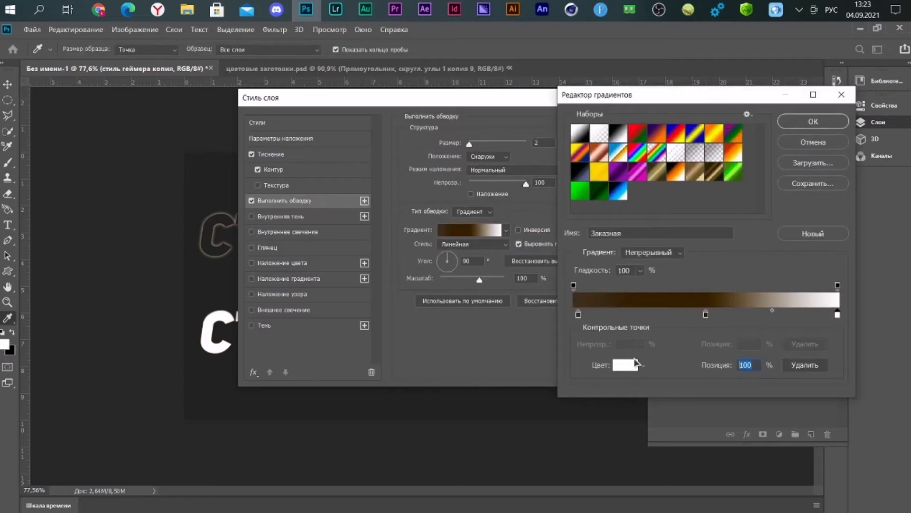
{"action": "type", "text": "98"}
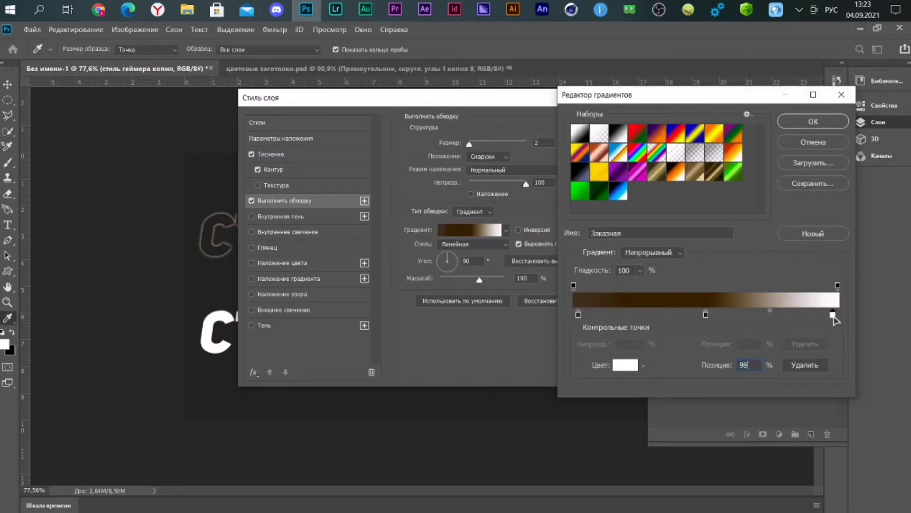
{"action": "left_click", "coordinate": [631, 364]}
{"action": "type", "text": "8a834c"}
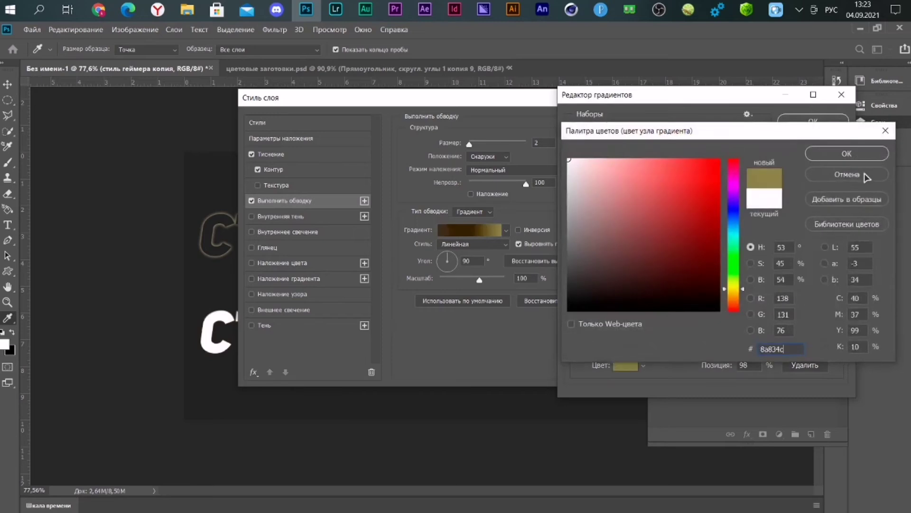
{"action": "left_click", "coordinate": [847, 154]}
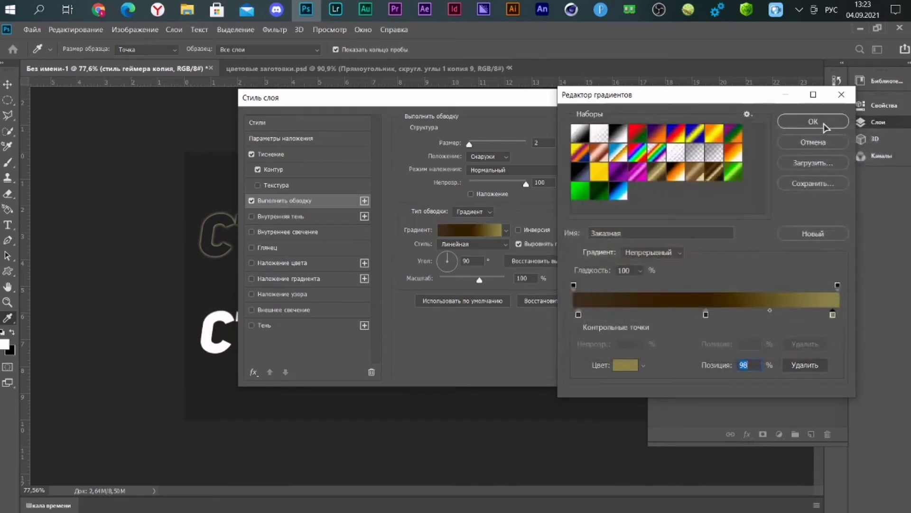
{"action": "left_click", "coordinate": [813, 122]}
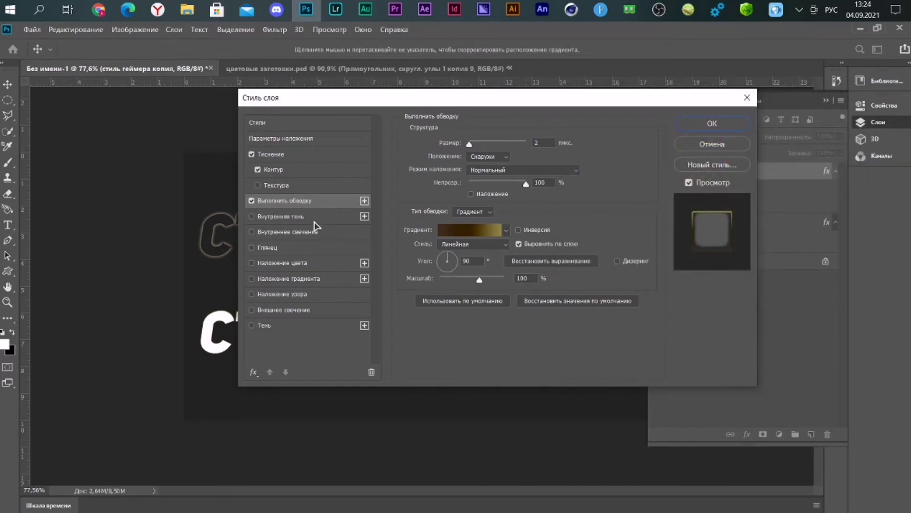
Step: Add a Color Dodge inner glow at 20% opacity and size 3 px
{"action": "left_click", "coordinate": [314, 231]}
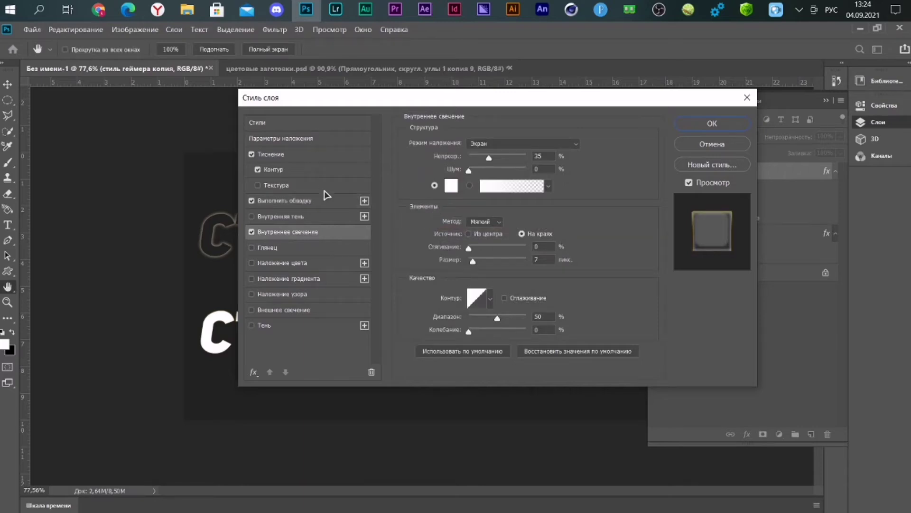
{"action": "left_click", "coordinate": [324, 204]}
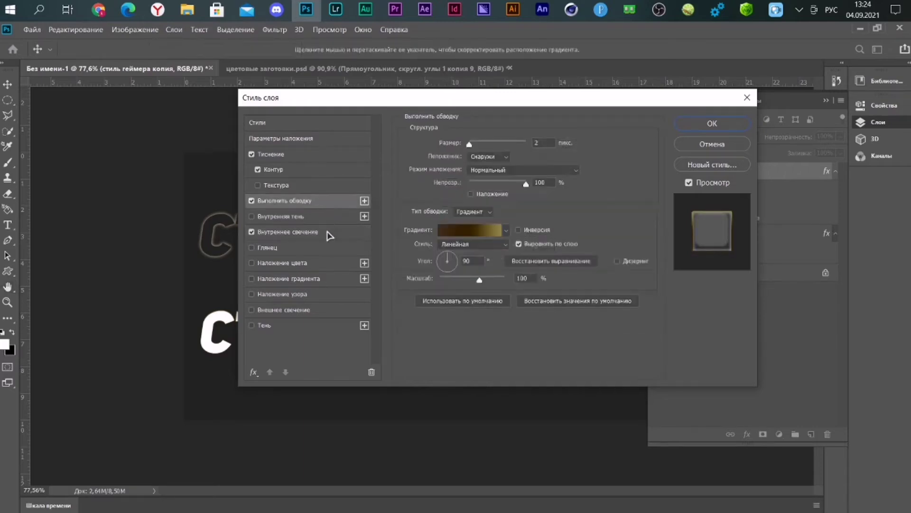
{"action": "left_click", "coordinate": [327, 233]}
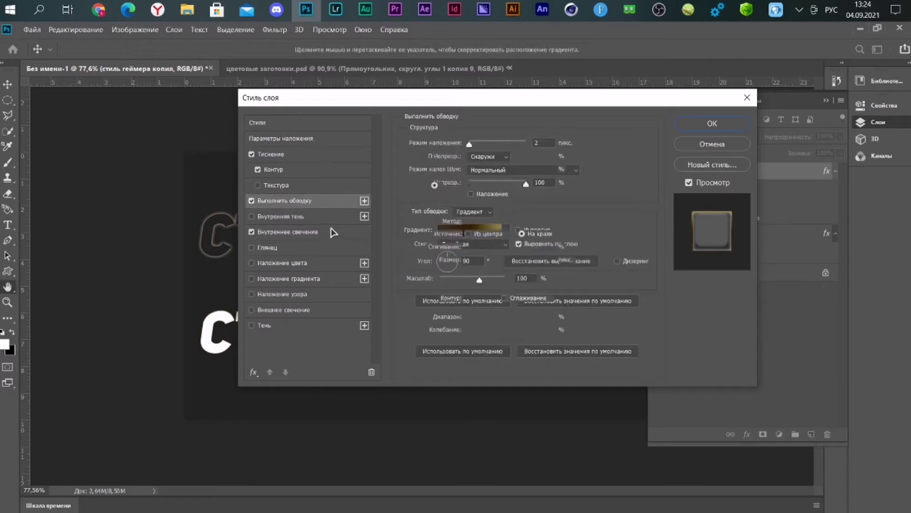
{"action": "left_click", "coordinate": [505, 145]}
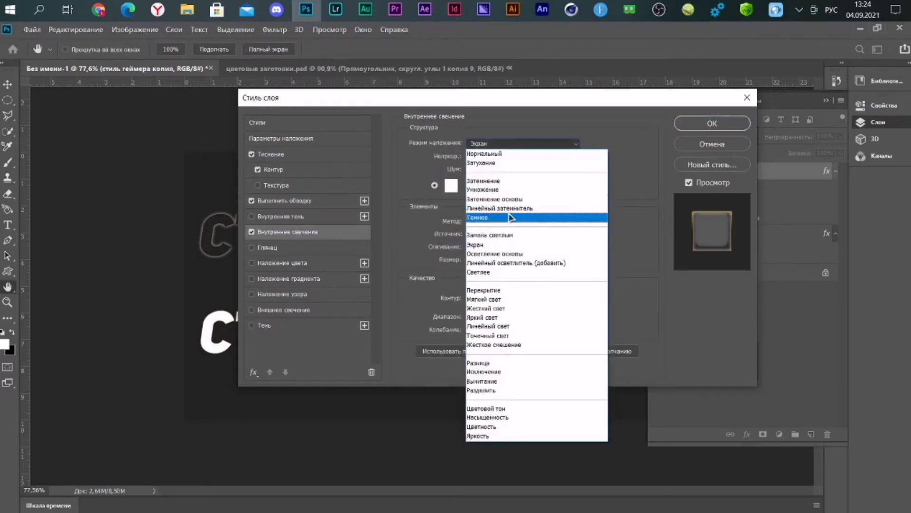
{"action": "left_click", "coordinate": [517, 255]}
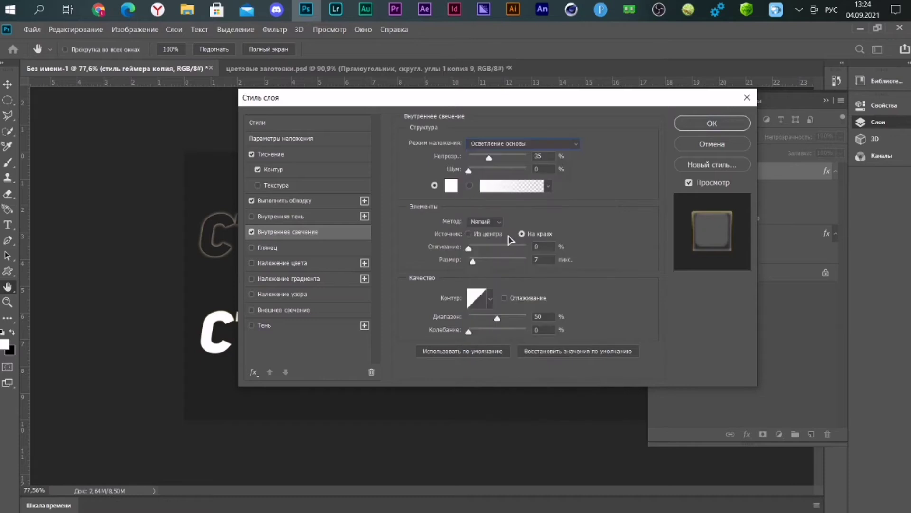
{"action": "left_click", "coordinate": [531, 157]}
{"action": "type", "text": "20"}
{"action": "left_click_drag", "start_coordinate": [543, 247], "coordinate": [515, 249]}
{"action": "double_click", "coordinate": [538, 260]}
{"action": "type", "text": "3"}
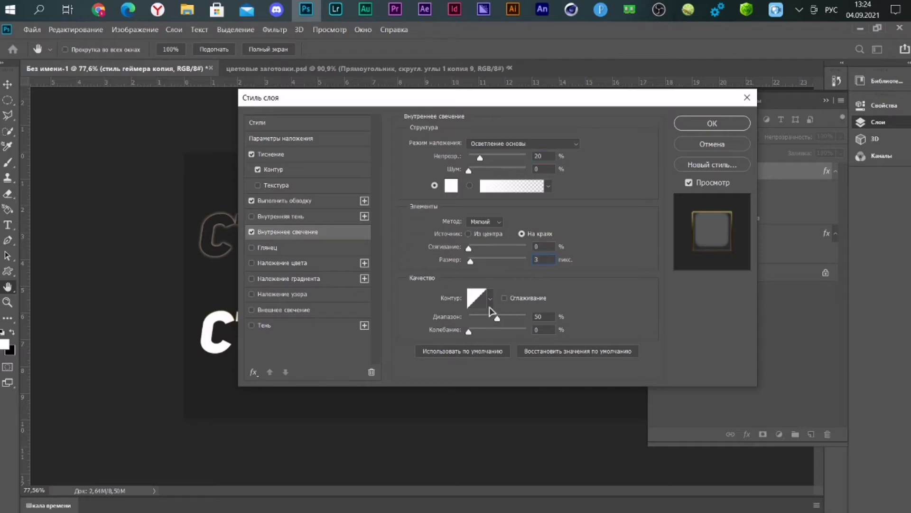
Step: Give the inner glow a Cone contour and enable the Satin effect
{"action": "left_click", "coordinate": [489, 304]}
{"action": "double_click", "coordinate": [440, 327]}
{"action": "left_click", "coordinate": [479, 299]}
{"action": "left_click", "coordinate": [777, 105]}
{"action": "left_click", "coordinate": [285, 248]}
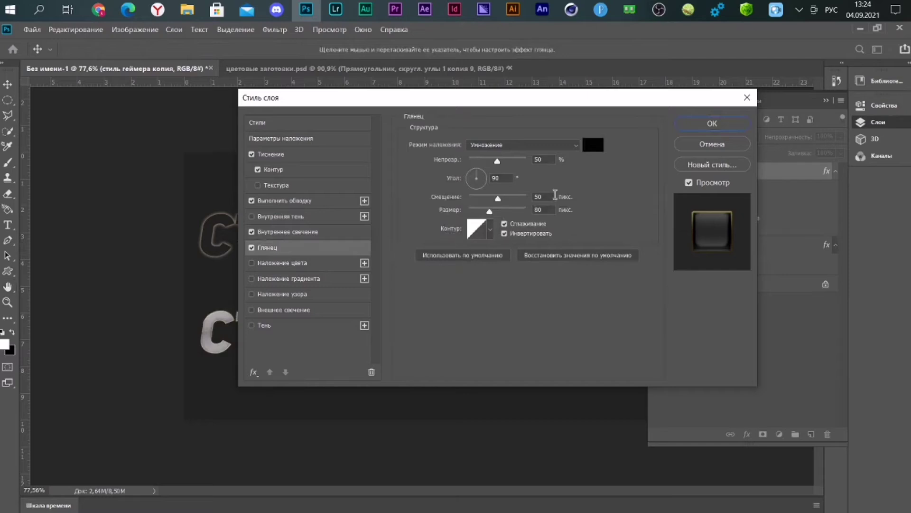
Step: Make the copy text's satin white (ffffff), Color Dodge blended, at 30% opacity
{"action": "left_click", "coordinate": [591, 149]}
{"action": "type", "text": "ffffff"}
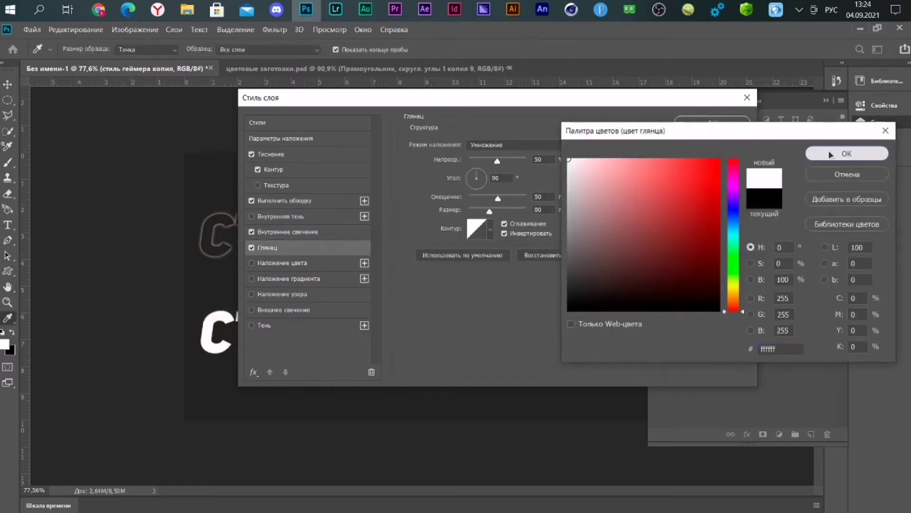
{"action": "left_click", "coordinate": [815, 153]}
{"action": "left_click", "coordinate": [561, 146]}
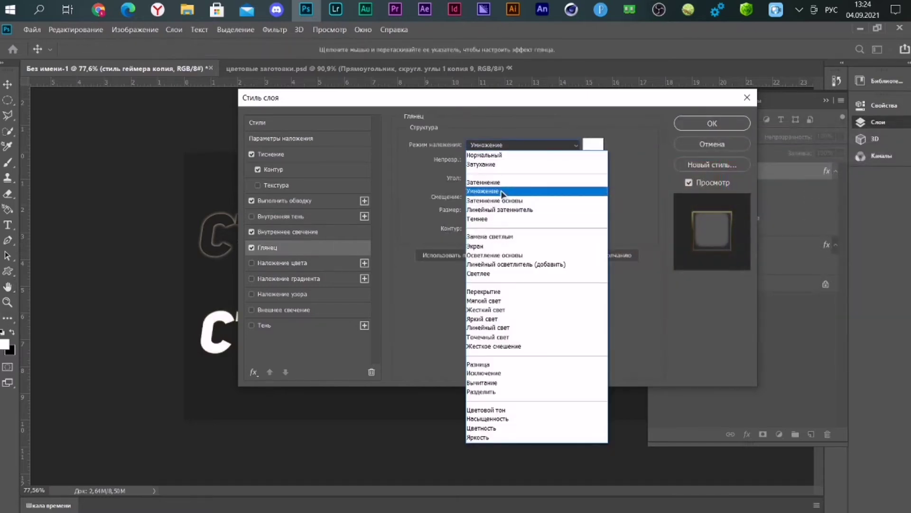
{"action": "left_click", "coordinate": [503, 256]}
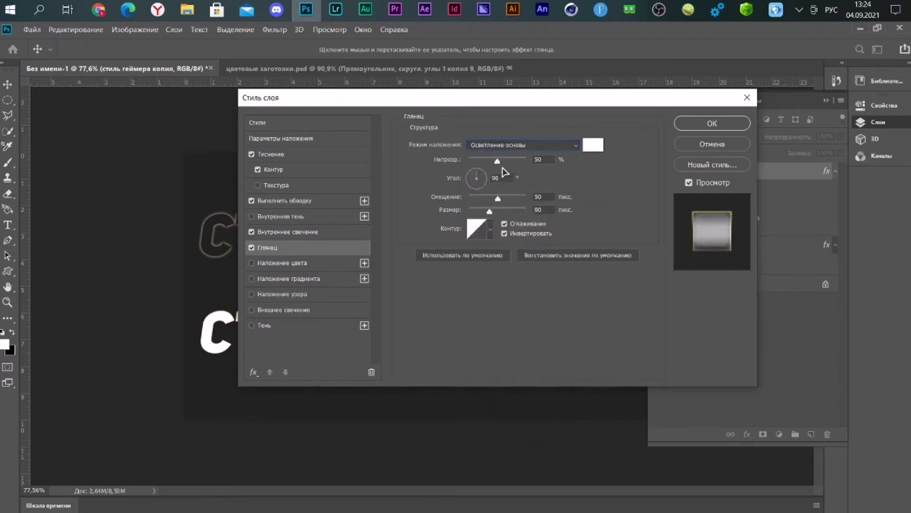
{"action": "left_click_drag", "start_coordinate": [542, 161], "coordinate": [482, 162]}
{"action": "type", "text": "30"}
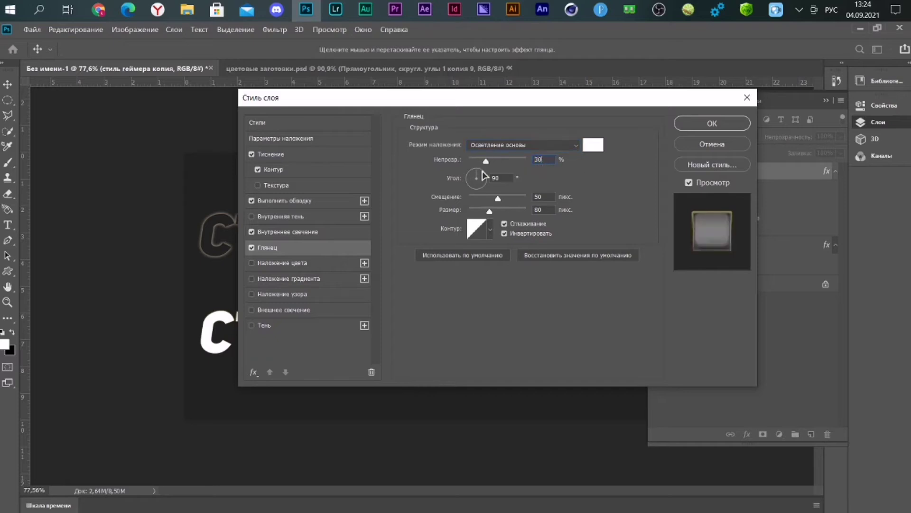
{"action": "left_click_drag", "start_coordinate": [550, 197], "coordinate": [511, 199]}
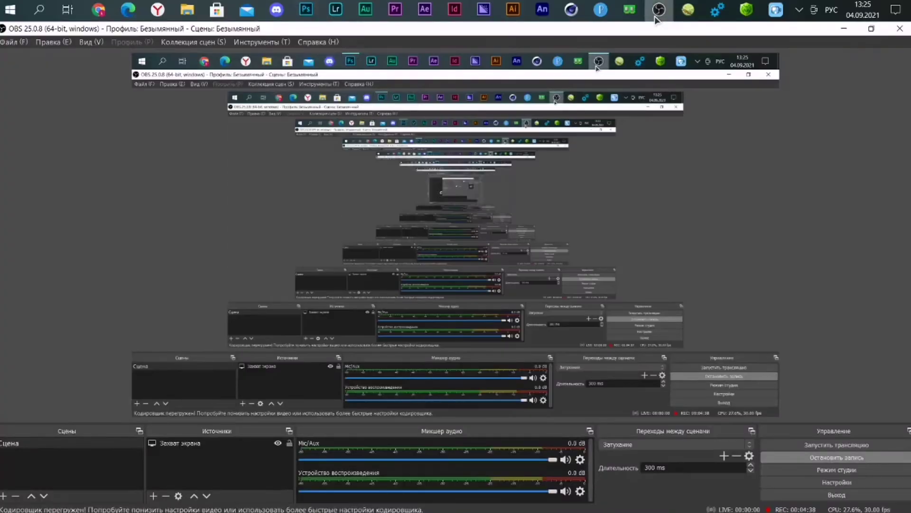
Step: Minimise OBS Studio to bring Photoshop's satin settings back into view
{"action": "left_click", "coordinate": [656, 18]}
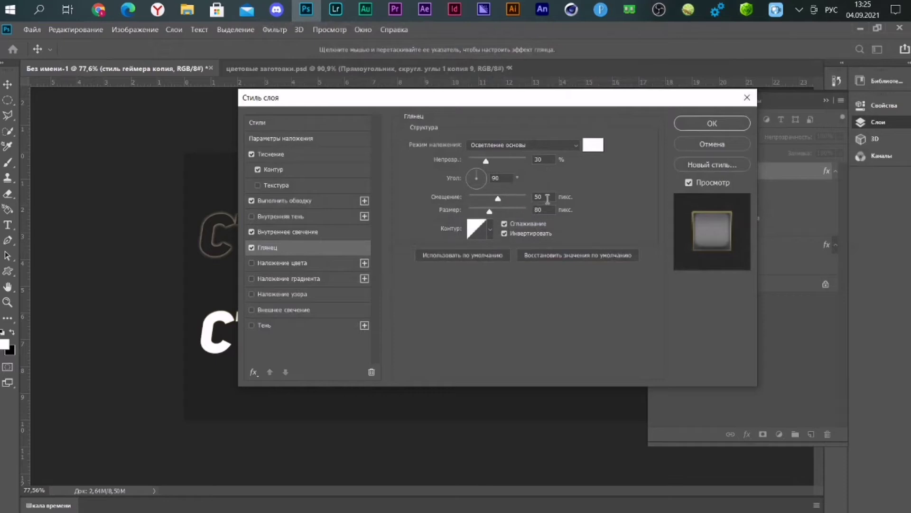
Step: Set satin offset and size to 16 px, uncheck Invert, and choose a rounded contour
{"action": "double_click", "coordinate": [547, 197]}
{"action": "type", "text": "16"}
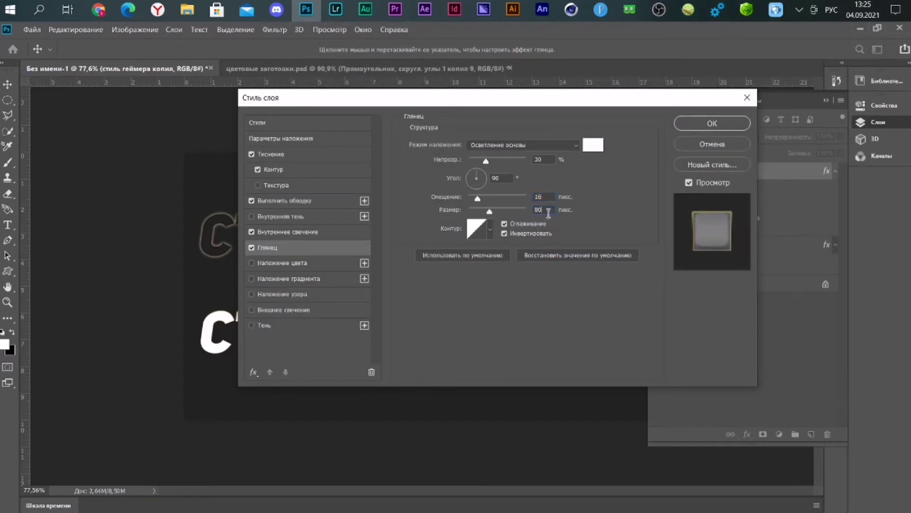
{"action": "key", "text": "Tab"}
{"action": "type", "text": "16"}
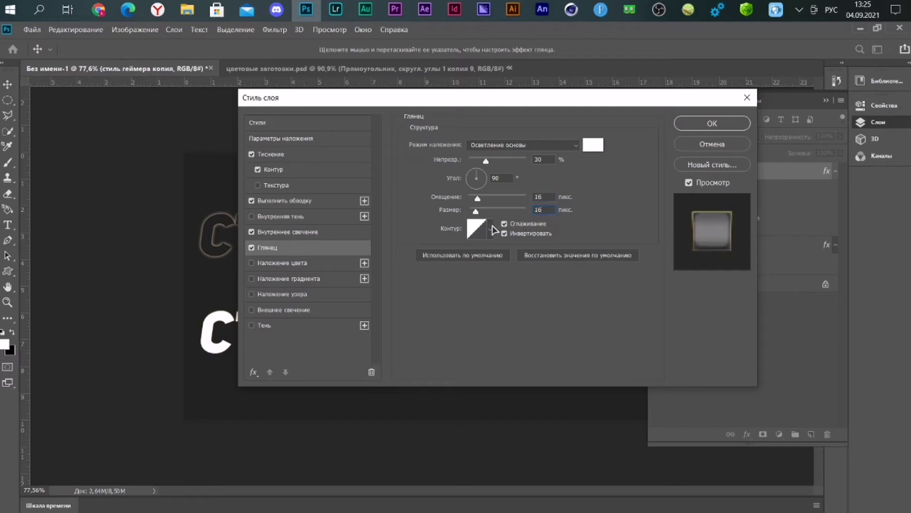
{"action": "left_click", "coordinate": [504, 233]}
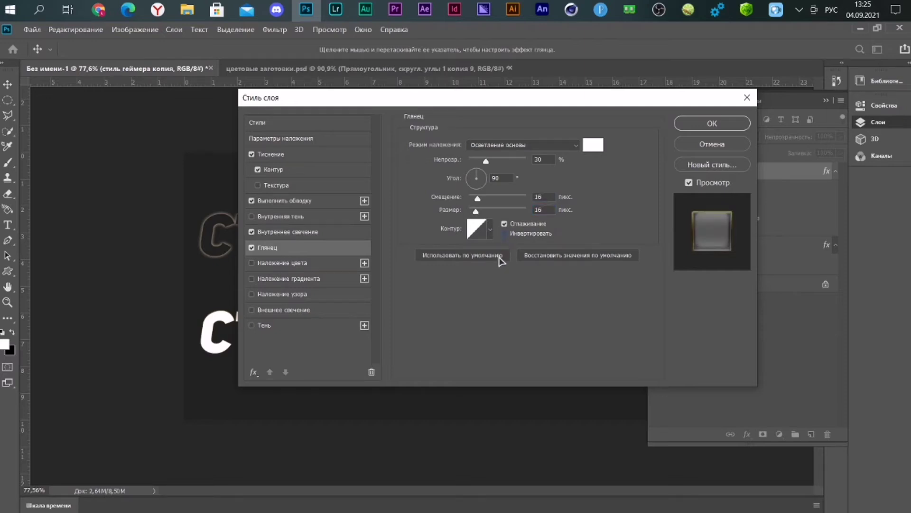
{"action": "left_click", "coordinate": [491, 229]}
{"action": "left_click", "coordinate": [493, 276]}
{"action": "left_click", "coordinate": [489, 231]}
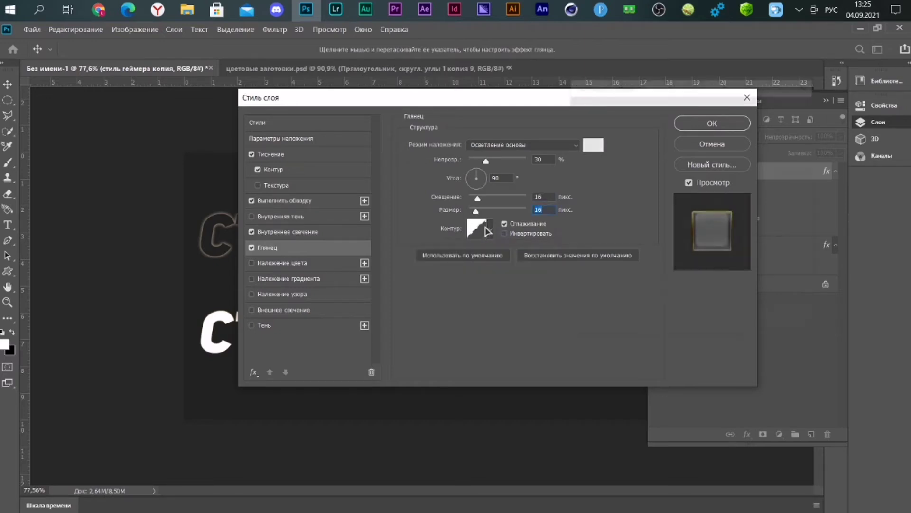
{"action": "key", "text": "Return"}
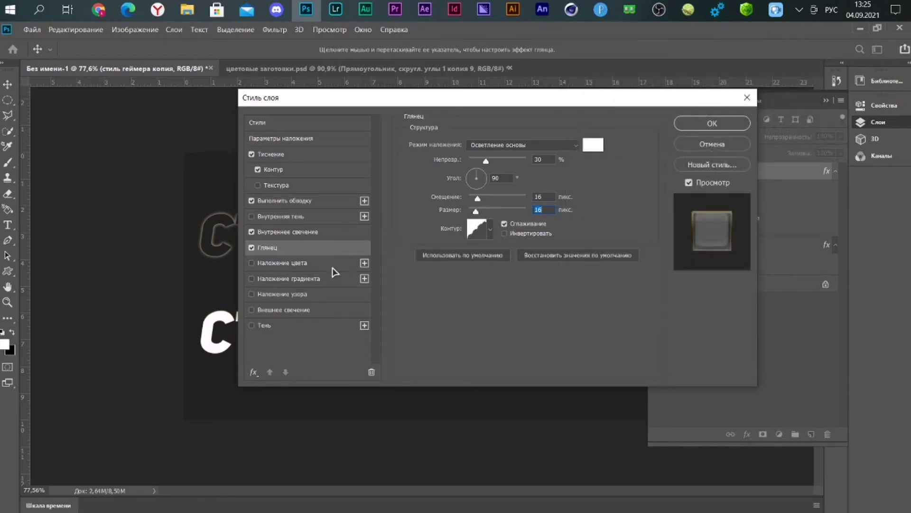
Step: Enable and apply Gradient Overlay, then sample cream e8e5d1 from the colour presets file
{"action": "left_click", "coordinate": [296, 278]}
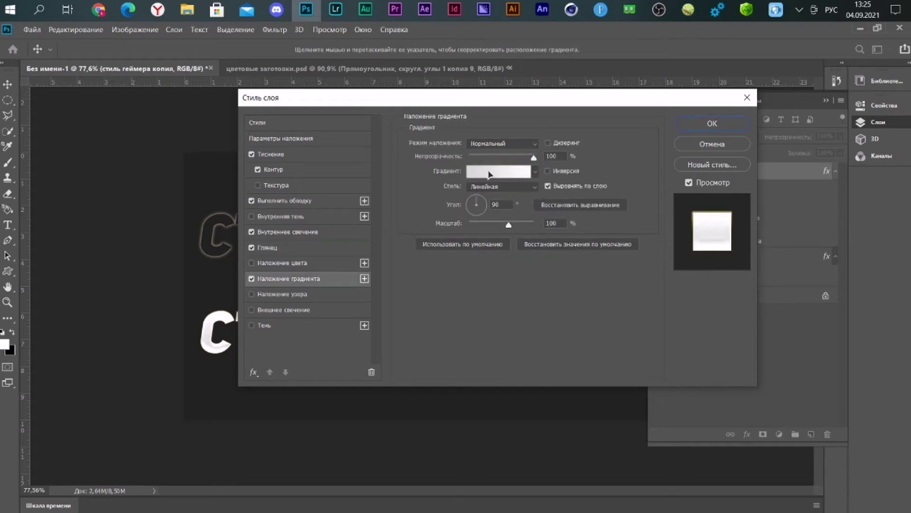
{"action": "left_click", "coordinate": [712, 124]}
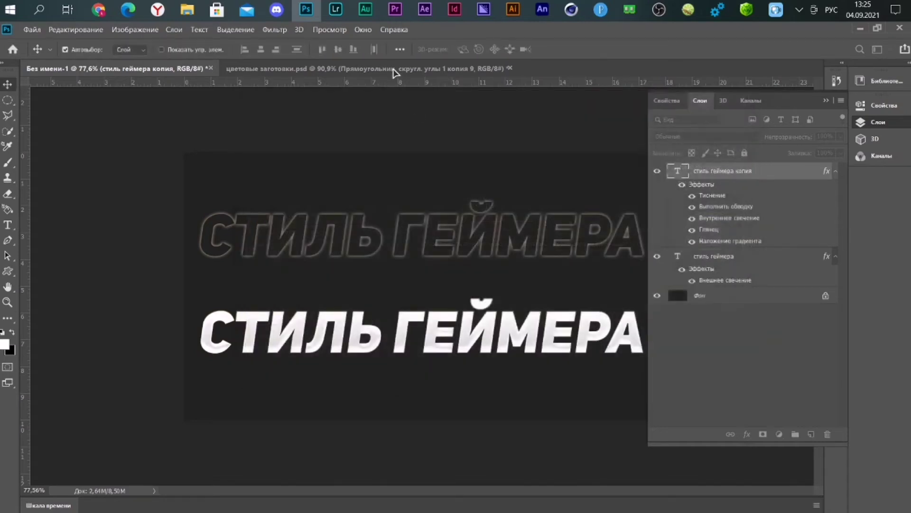
{"action": "left_click", "coordinate": [385, 69]}
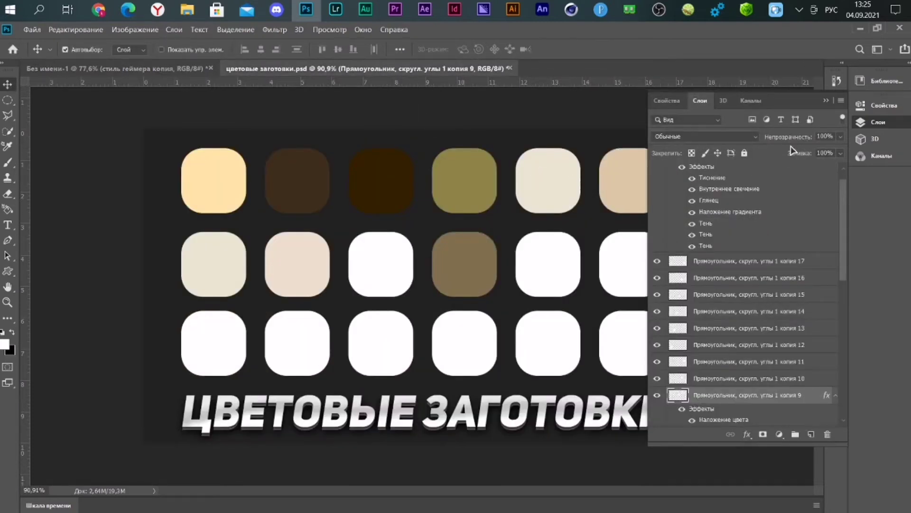
{"action": "left_click", "coordinate": [825, 101]}
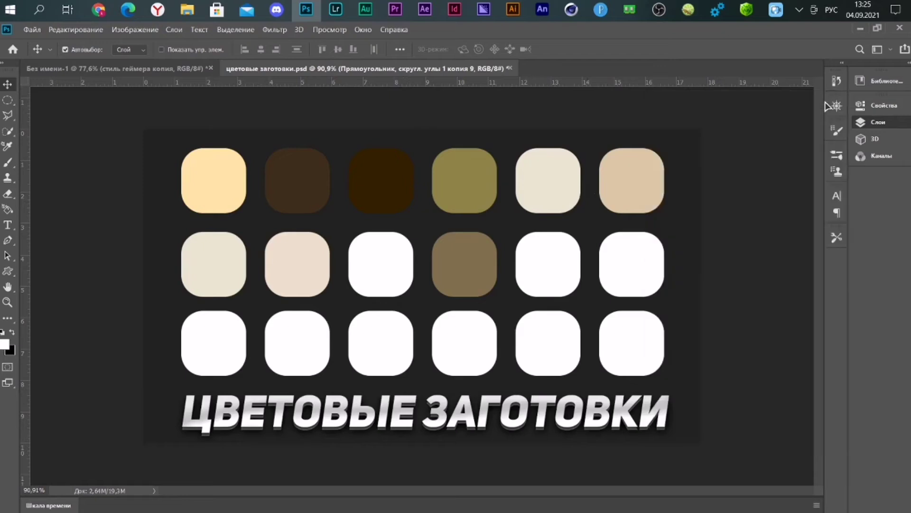
{"action": "left_click", "coordinate": [7, 346]}
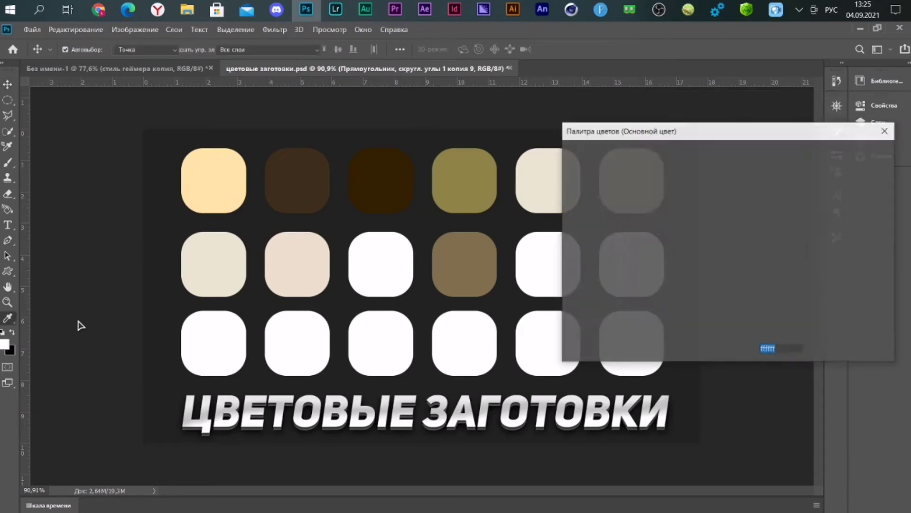
{"action": "left_click", "coordinate": [531, 175]}
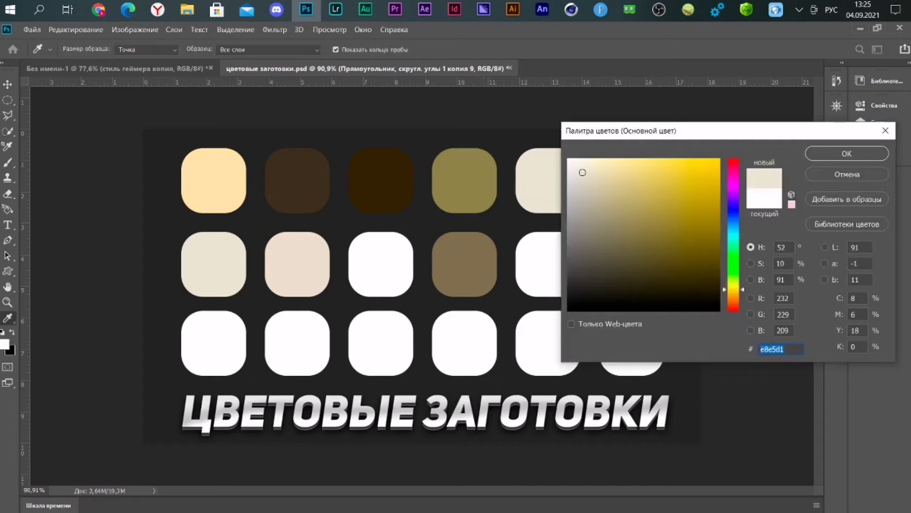
{"action": "left_click", "coordinate": [846, 175]}
Step: Set the copy text's gradient overlay left stop to cream e8e5d1 and apply the style
{"action": "left_click", "coordinate": [114, 69]}
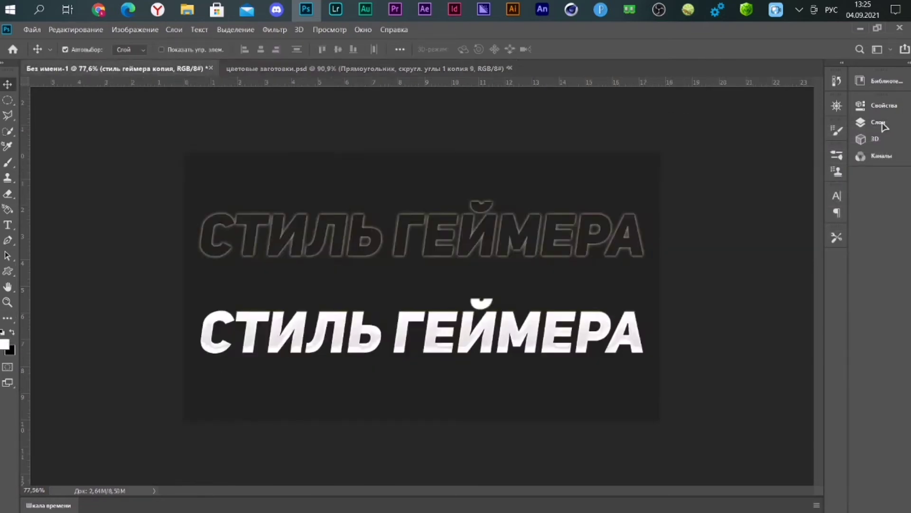
{"action": "left_click", "coordinate": [876, 122]}
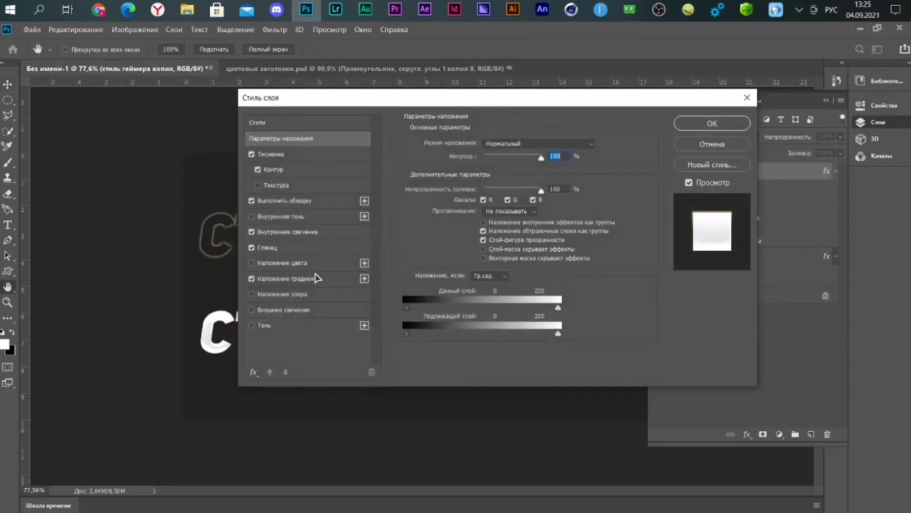
{"action": "left_click", "coordinate": [317, 278]}
{"action": "left_click", "coordinate": [510, 172]}
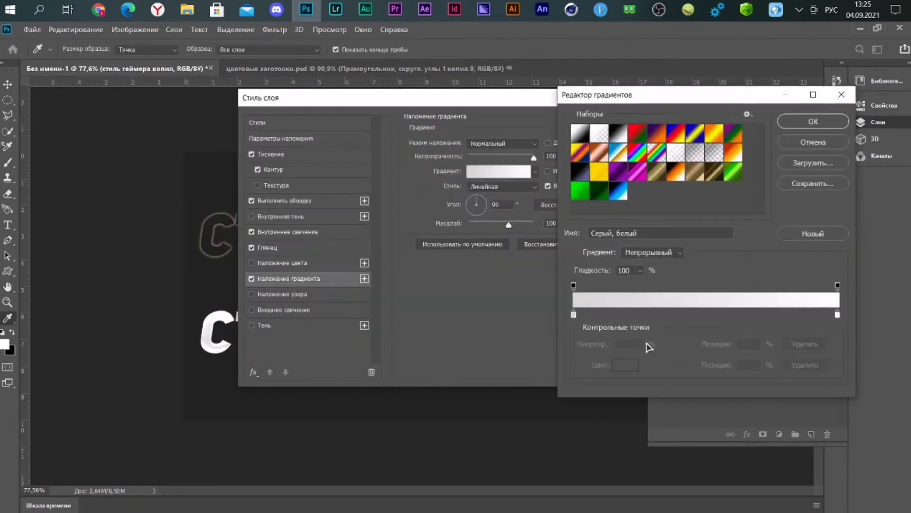
{"action": "left_click", "coordinate": [573, 314]}
{"action": "left_click", "coordinate": [633, 368]}
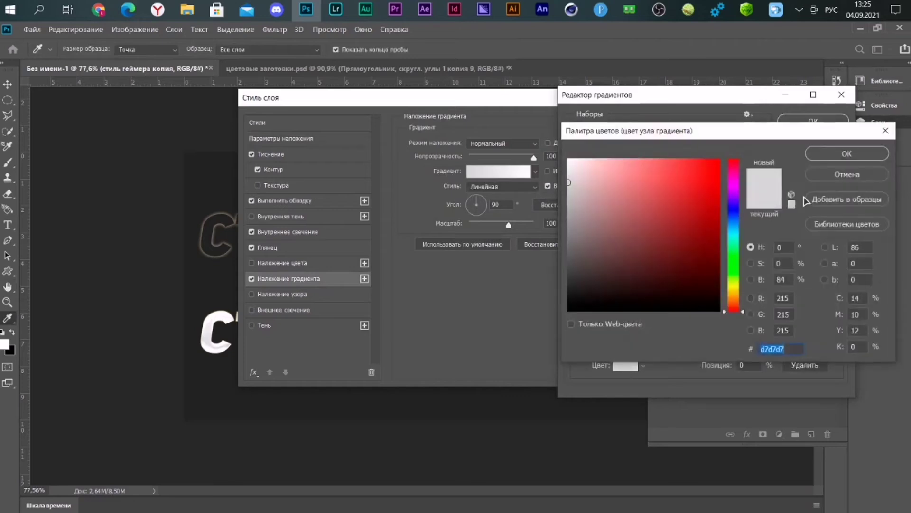
{"action": "type", "text": "e8e5d1"}
{"action": "left_click", "coordinate": [860, 157]}
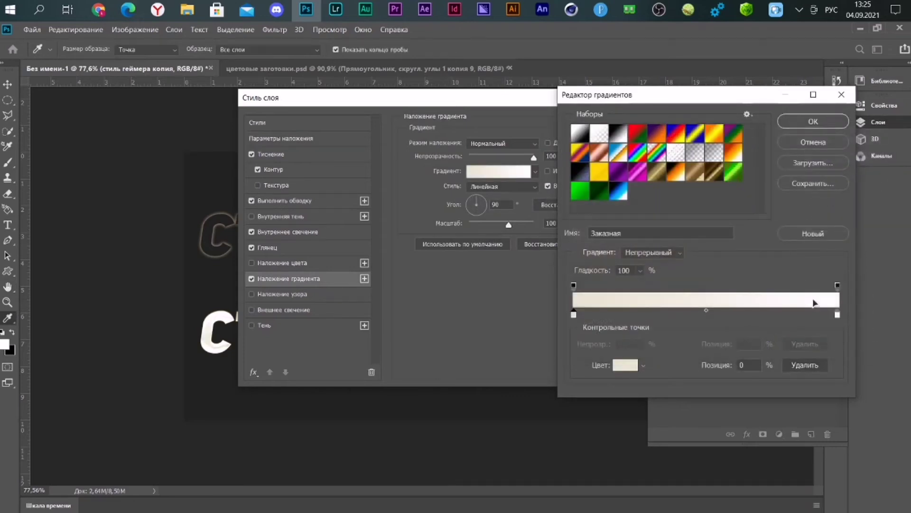
{"action": "left_click", "coordinate": [759, 364]}
{"action": "left_click", "coordinate": [808, 124]}
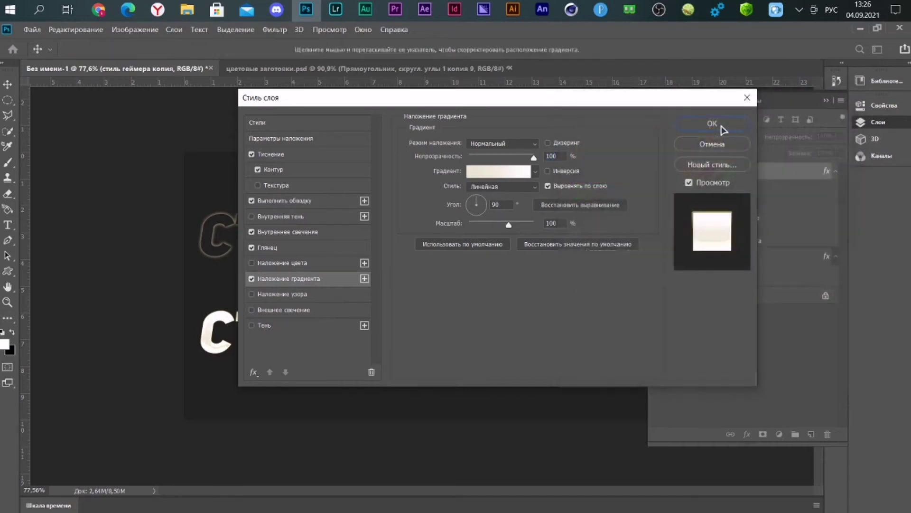
{"action": "left_click", "coordinate": [714, 124]}
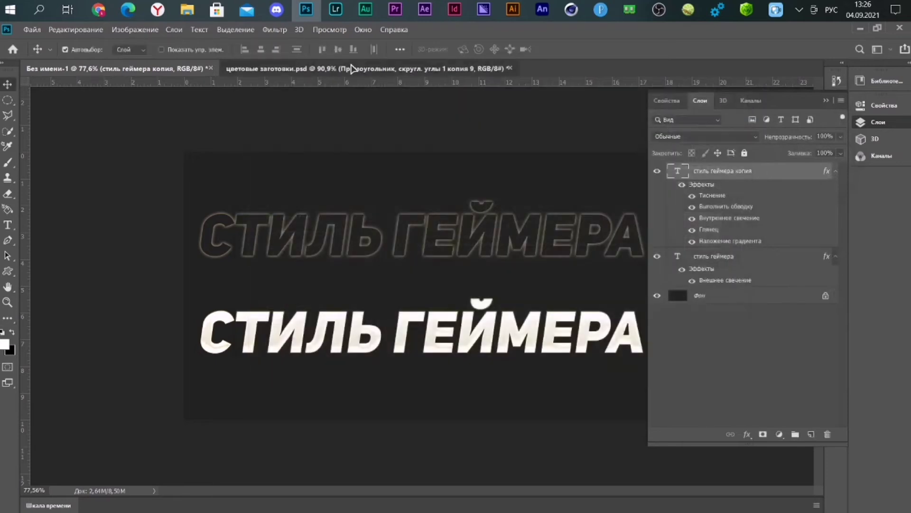
Step: Sample the beige swatch in the colour presets document and copy its hex d5c7a6
{"action": "left_click", "coordinate": [354, 69]}
{"action": "left_click", "coordinate": [5, 344]}
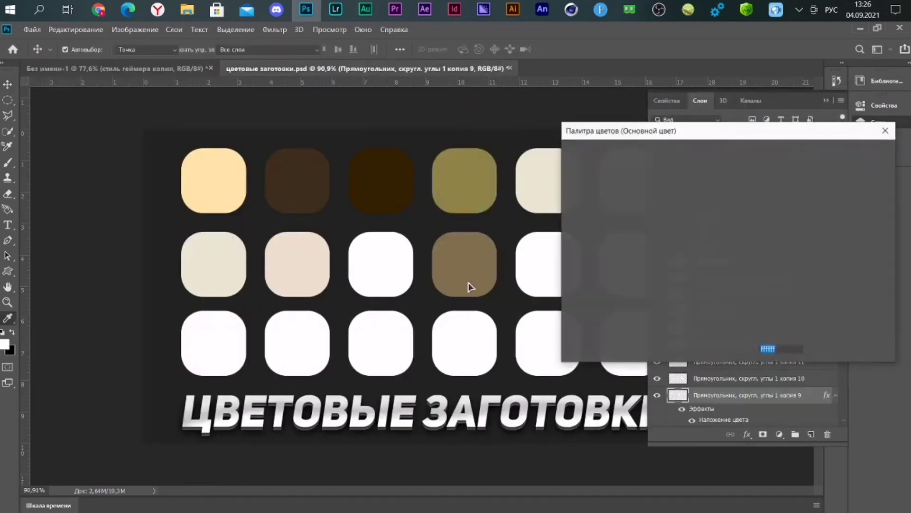
{"action": "left_click_drag", "start_coordinate": [617, 130], "coordinate": [669, 178]}
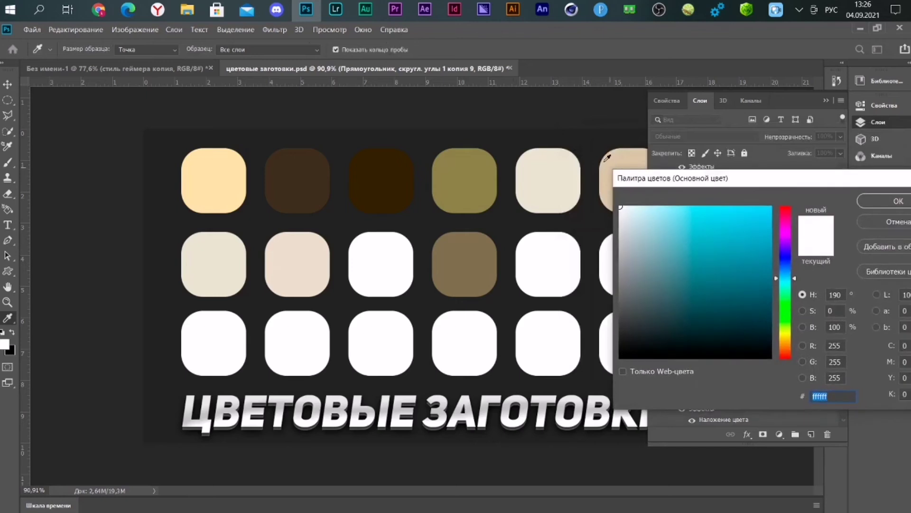
{"action": "left_click", "coordinate": [612, 159]}
{"action": "left_click_drag", "start_coordinate": [859, 398], "coordinate": [810, 398]}
{"action": "key", "text": "ctrl+c"}
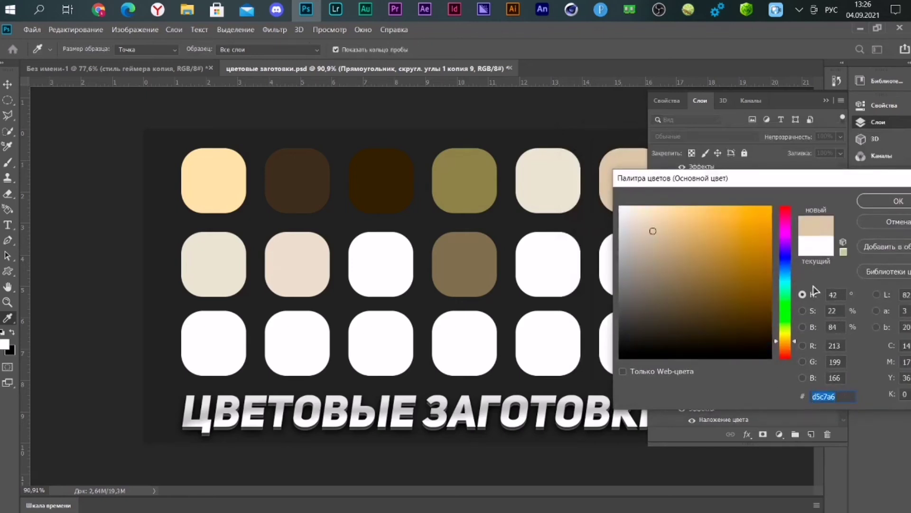
{"action": "left_click_drag", "start_coordinate": [759, 178], "coordinate": [671, 171]}
{"action": "left_click", "coordinate": [815, 212]}
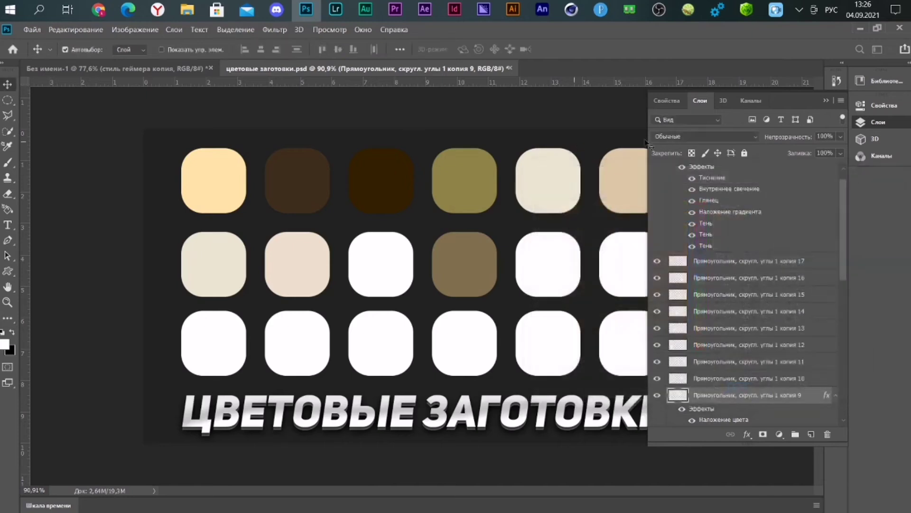
{"action": "left_click", "coordinate": [164, 69]}
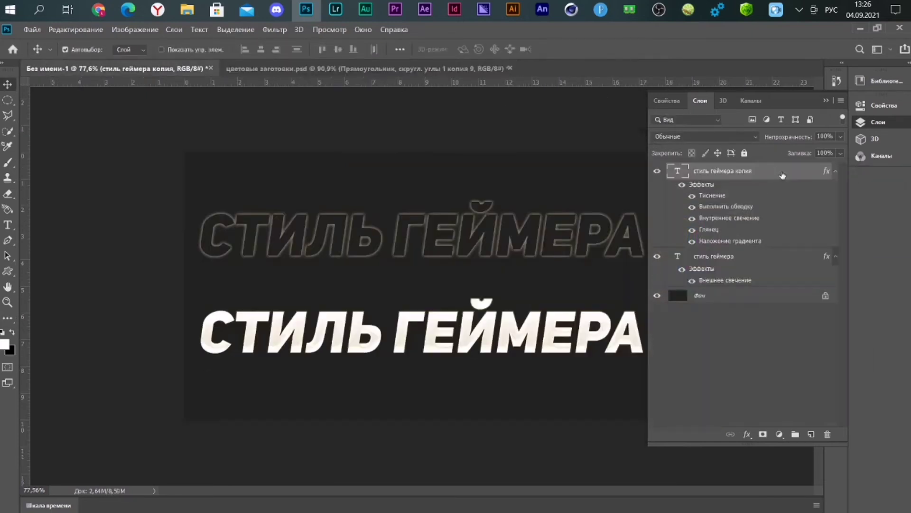
Step: Add a beige d5c7a6 stop at about 25% to the copy text's gradient overlay
{"action": "double_click", "coordinate": [753, 178]}
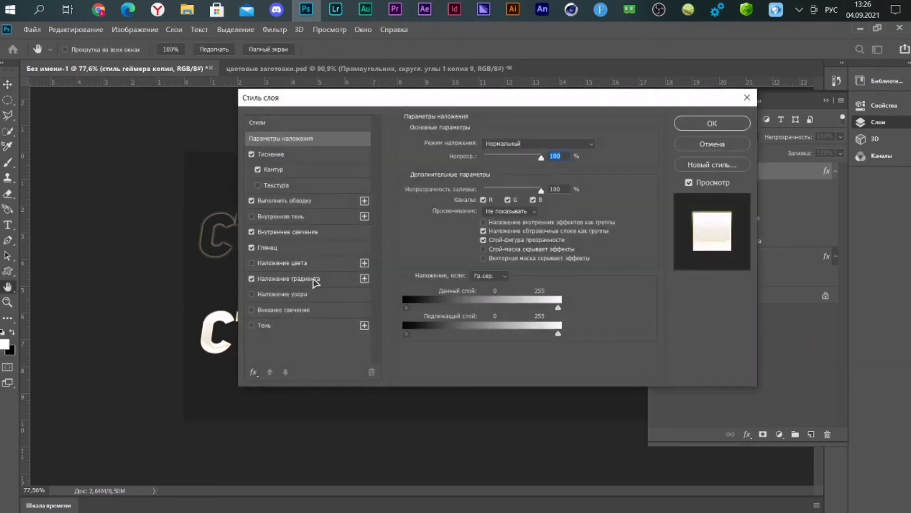
{"action": "left_click", "coordinate": [313, 280]}
{"action": "left_click", "coordinate": [498, 171]}
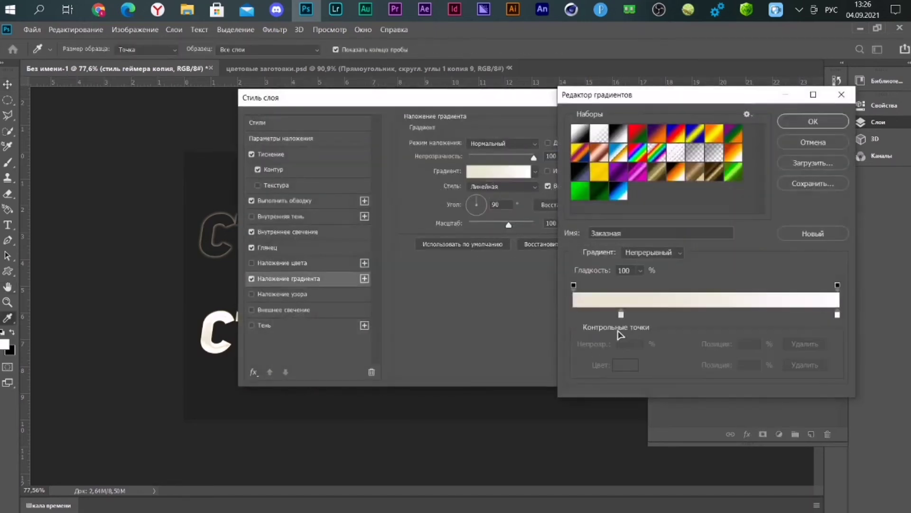
{"action": "left_click", "coordinate": [642, 315]}
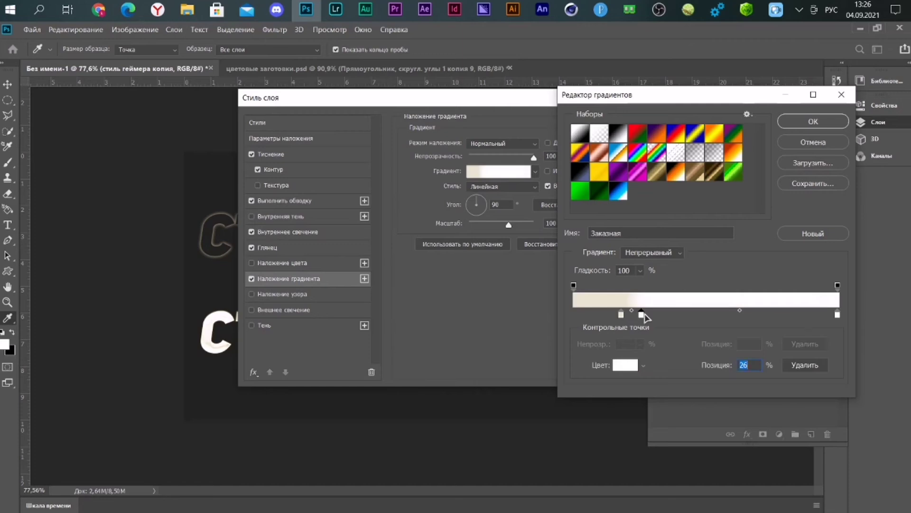
{"action": "left_click", "coordinate": [625, 364]}
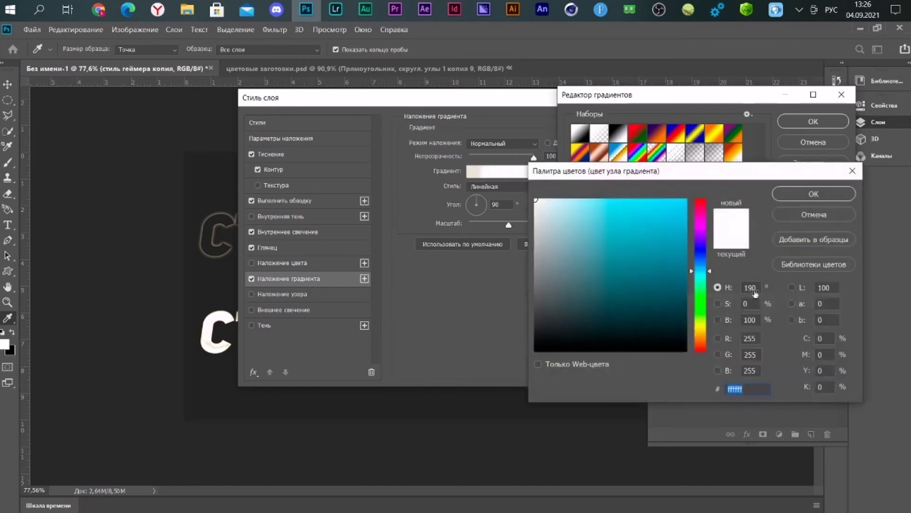
{"action": "key", "text": "ctrl+v"}
{"action": "left_click", "coordinate": [814, 193]}
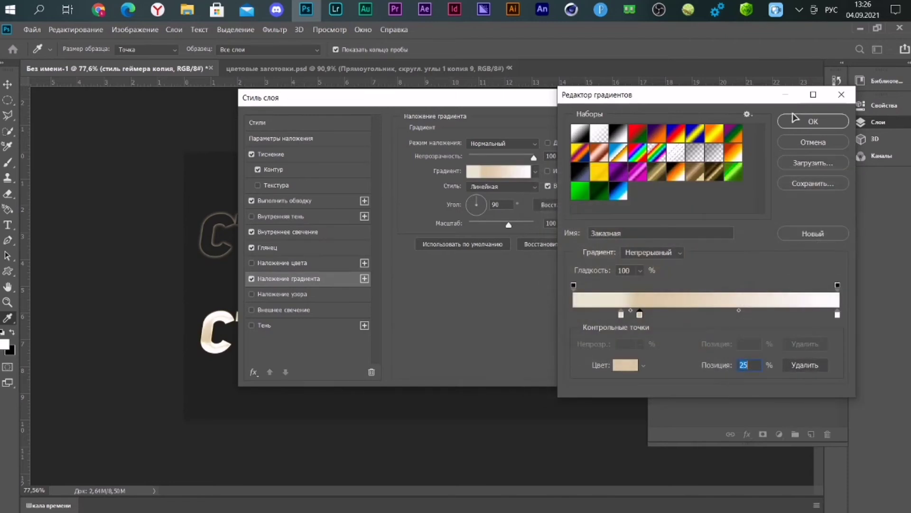
{"action": "left_click", "coordinate": [813, 122]}
{"action": "left_click", "coordinate": [716, 124]}
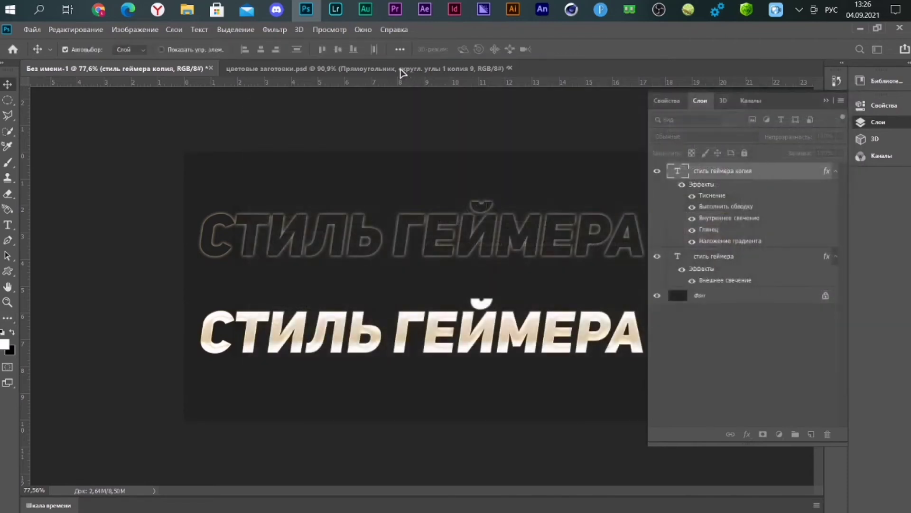
{"action": "left_click", "coordinate": [402, 71]}
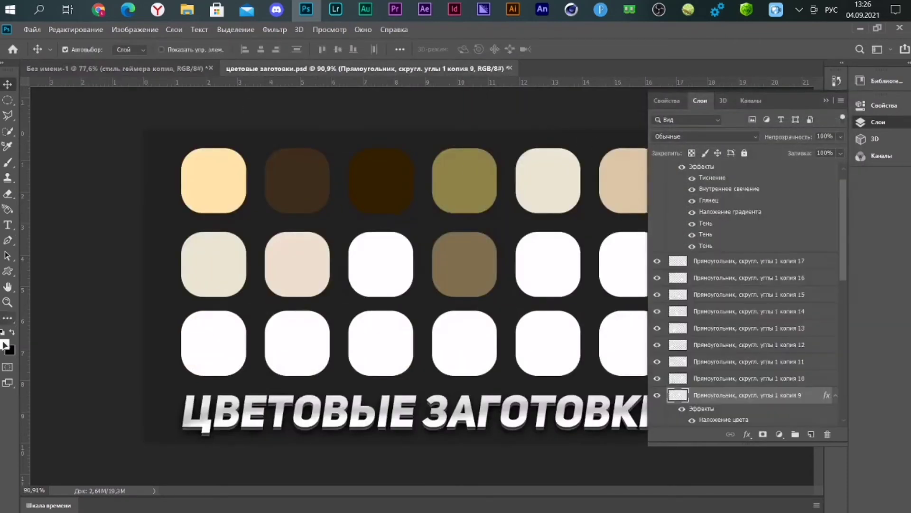
Step: Sample the cream swatch from the colour presets document
{"action": "left_click", "coordinate": [6, 345]}
{"action": "left_click", "coordinate": [206, 263]}
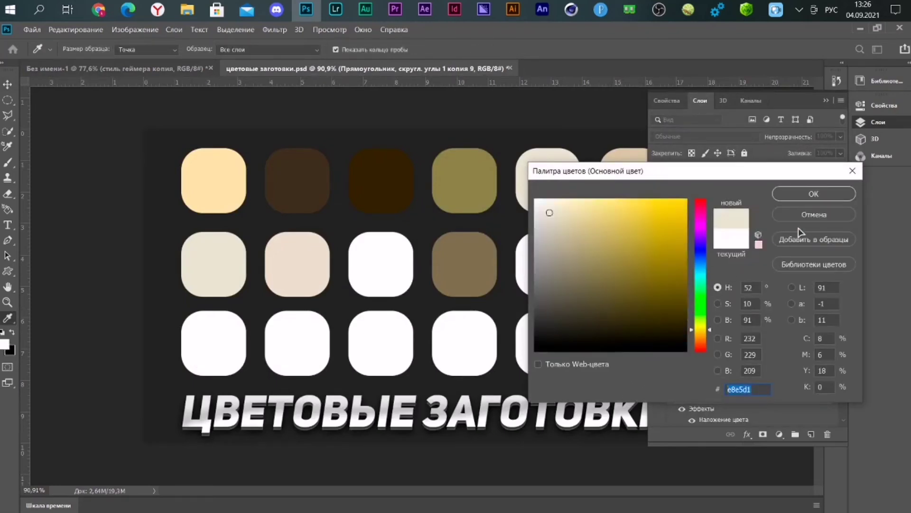
{"action": "left_click", "coordinate": [812, 216]}
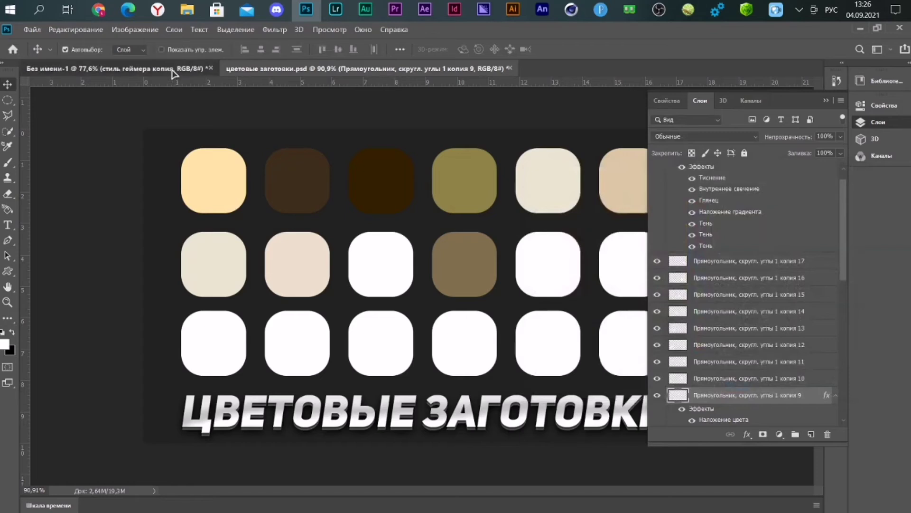
{"action": "left_click", "coordinate": [171, 69]}
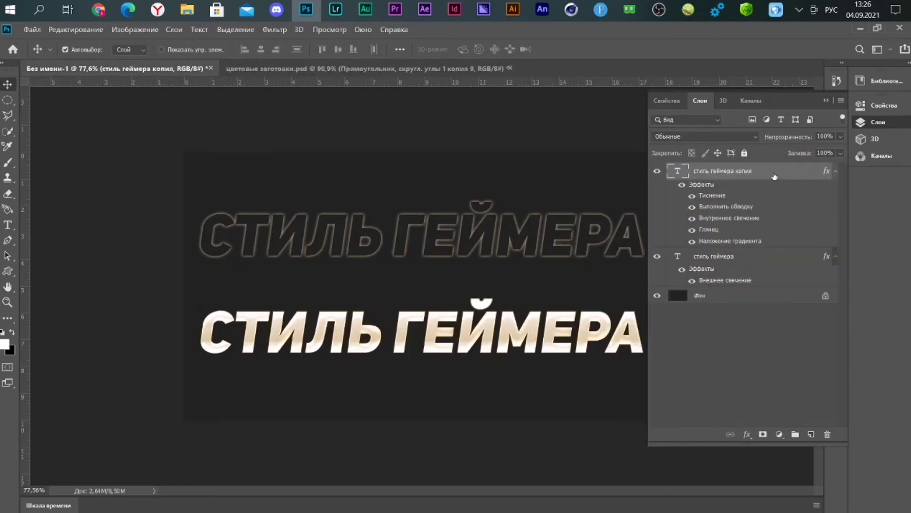
Step: Slide the gradient overlay's beige stop from 25% to 42%
{"action": "double_click", "coordinate": [775, 175]}
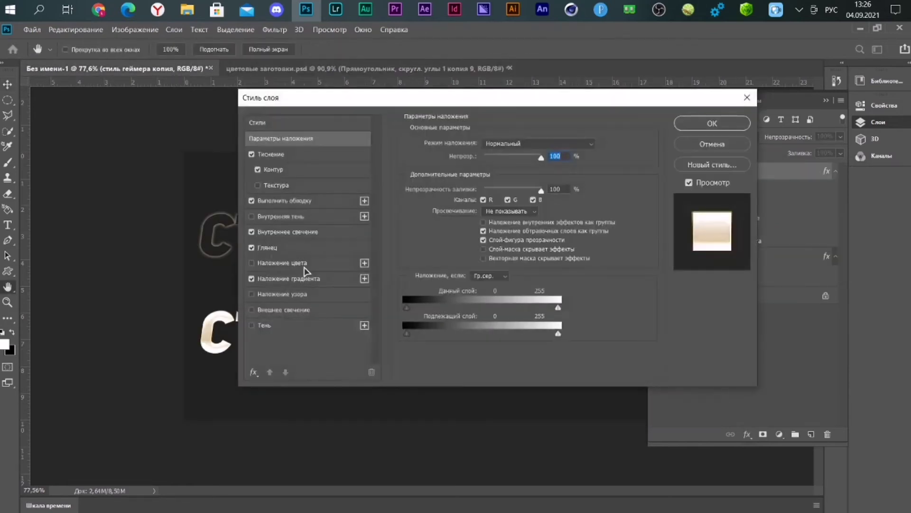
{"action": "left_click", "coordinate": [309, 278]}
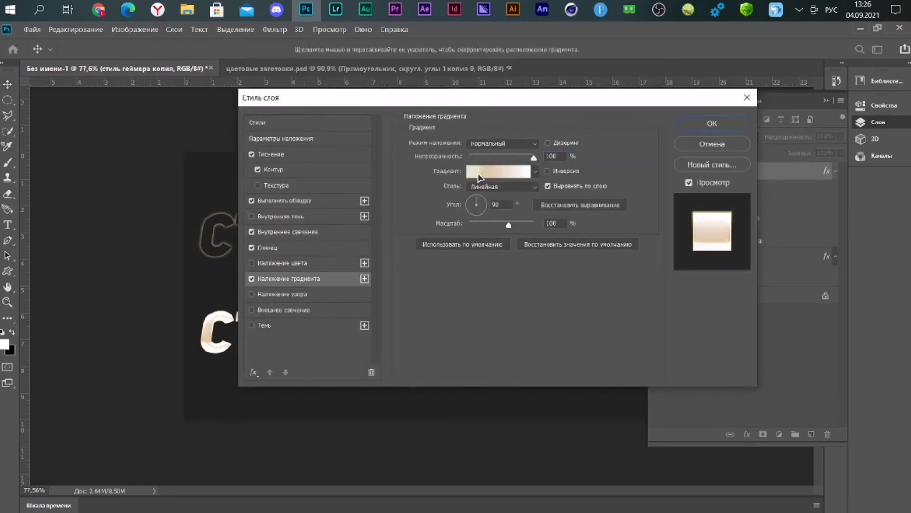
{"action": "left_click", "coordinate": [479, 172]}
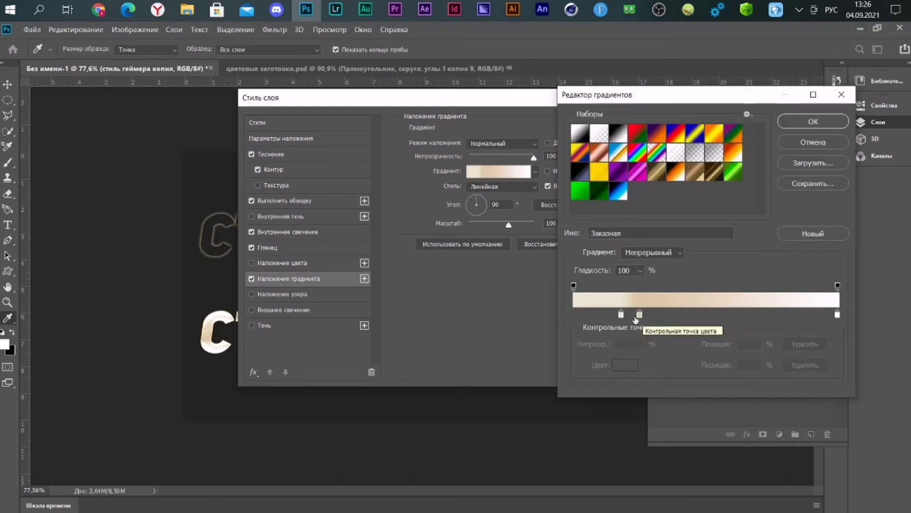
{"action": "left_click", "coordinate": [640, 315]}
{"action": "left_click_drag", "start_coordinate": [640, 315], "coordinate": [685, 315]}
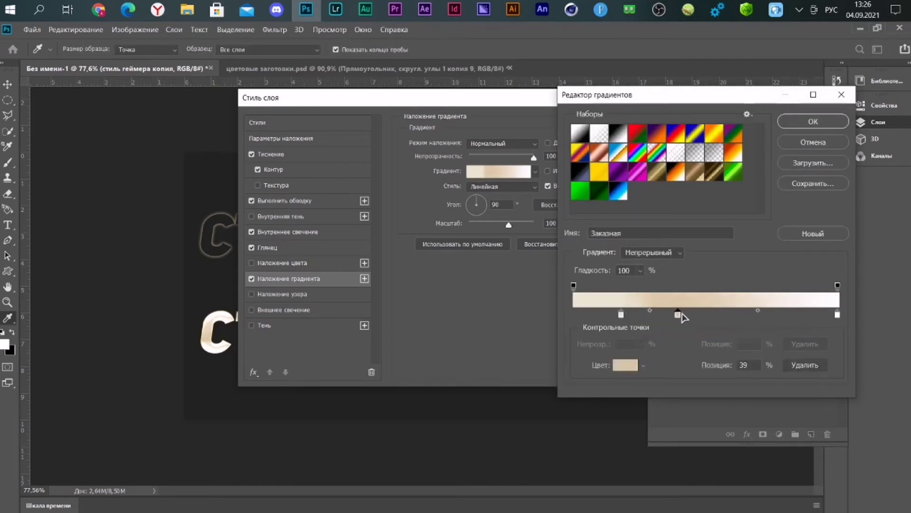
Step: Add a cream e8e5d1 stop at 25%, reposition the beige stop, and apply the gradient
{"action": "left_click", "coordinate": [643, 316]}
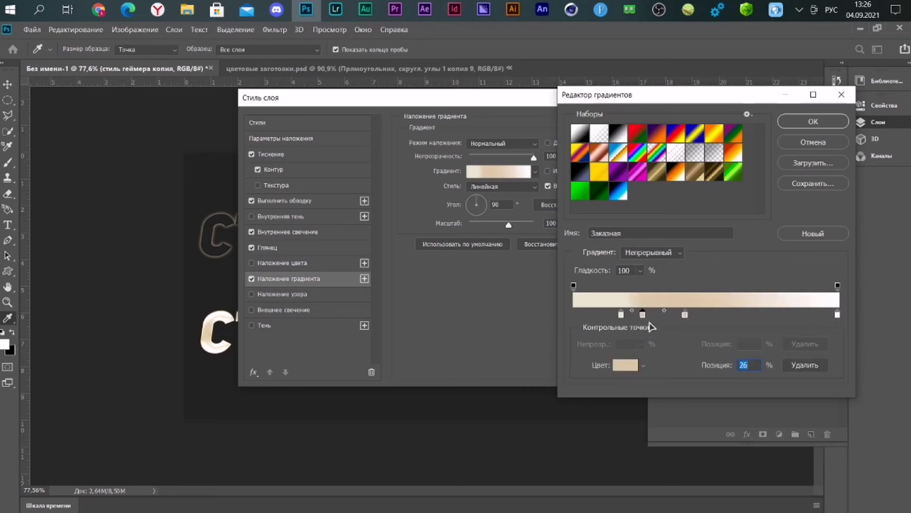
{"action": "type", "text": "25"}
{"action": "left_click", "coordinate": [626, 365]}
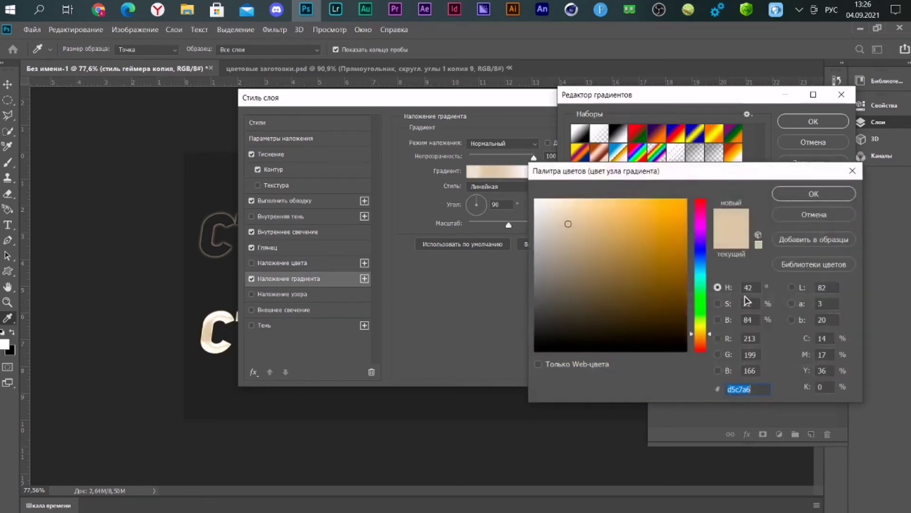
{"action": "type", "text": "e8e5d1"}
{"action": "left_click", "coordinate": [794, 194]}
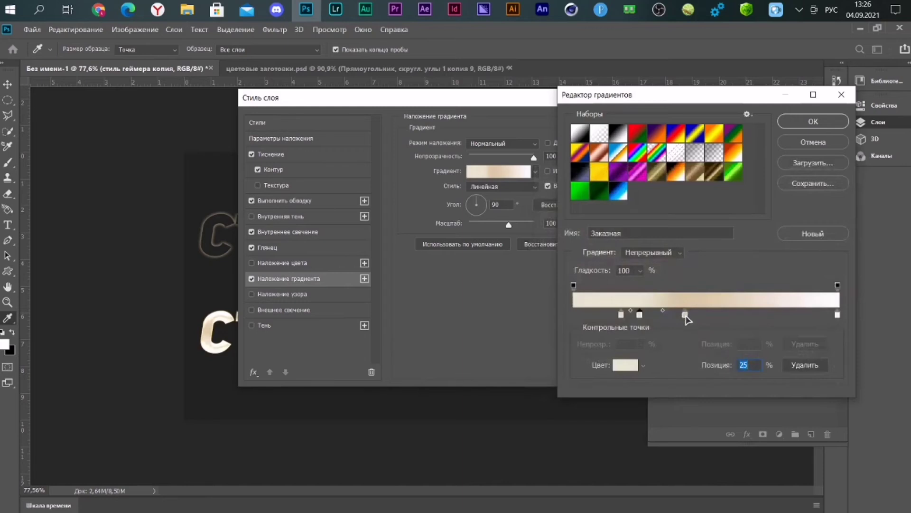
{"action": "left_click", "coordinate": [685, 315]}
{"action": "double_click", "coordinate": [753, 363]}
{"action": "type", "text": "2"}
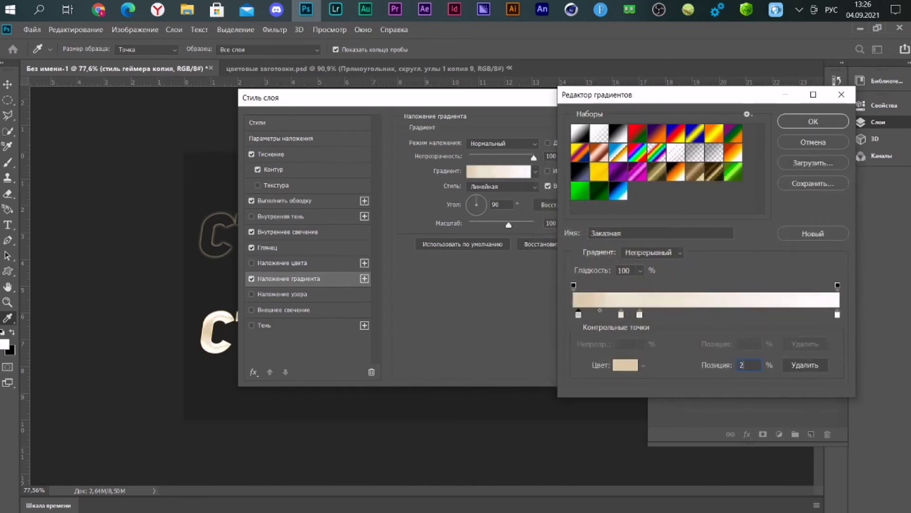
{"action": "type", "text": "5"}
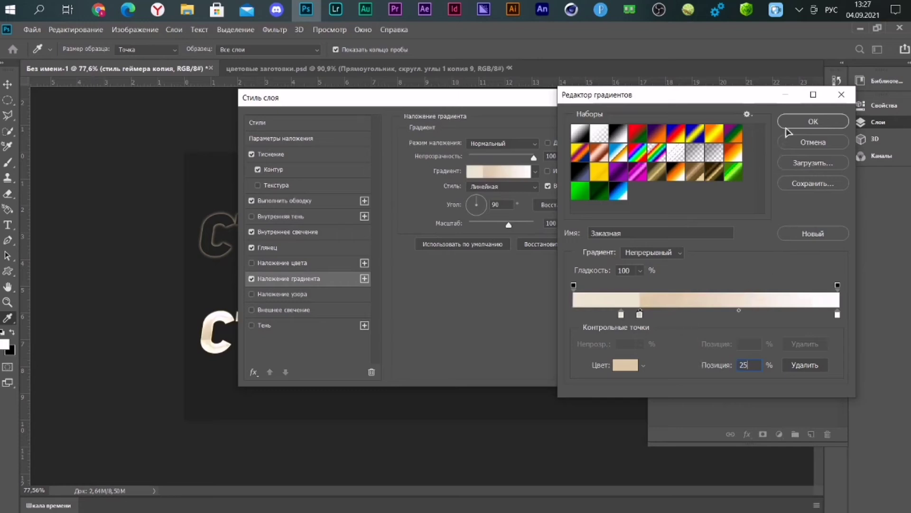
{"action": "left_click", "coordinate": [813, 121]}
{"action": "left_click", "coordinate": [712, 122]}
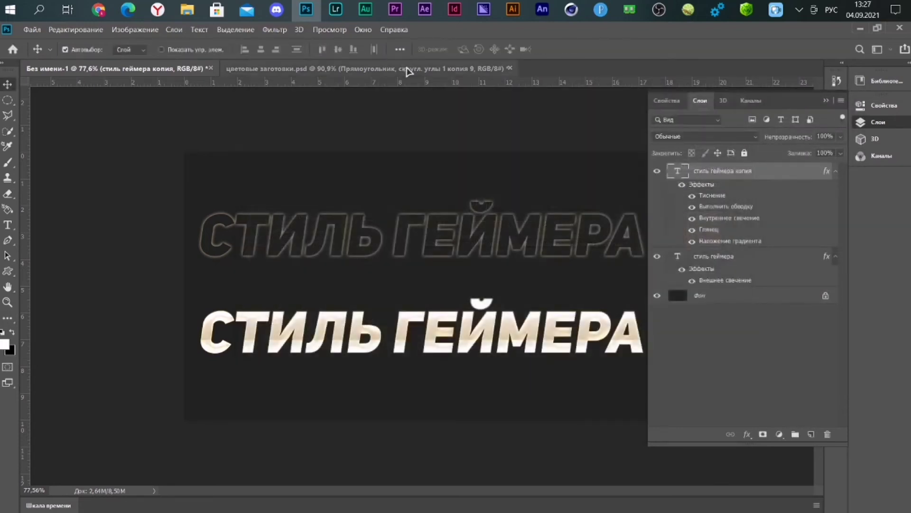
Step: Sample the light swatch in the colour presets document and copy its hex e8e5d1
{"action": "left_click", "coordinate": [401, 69]}
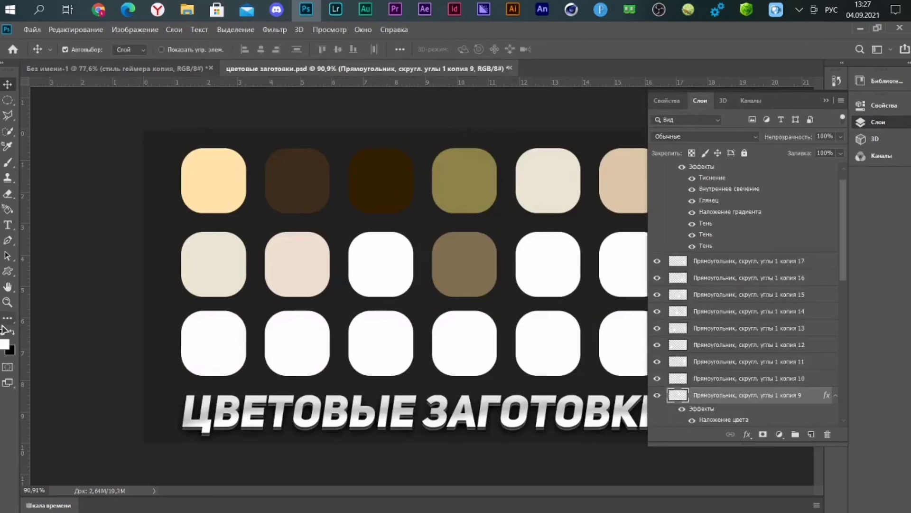
{"action": "left_click", "coordinate": [5, 344]}
{"action": "left_click", "coordinate": [213, 271]}
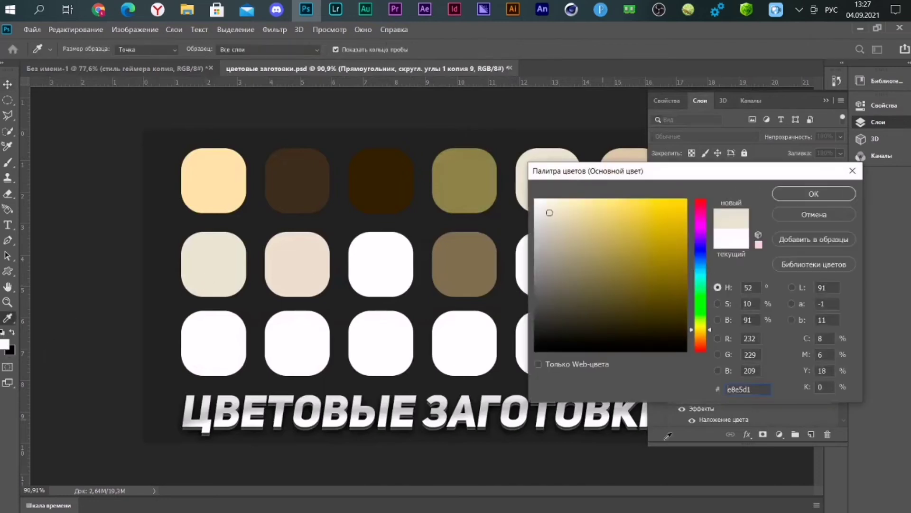
{"action": "left_click_drag", "start_coordinate": [762, 389], "coordinate": [696, 390]}
{"action": "key", "text": "ctrl+c"}
{"action": "left_click", "coordinate": [811, 216]}
{"action": "key", "text": "v"}
{"action": "left_click", "coordinate": [114, 68]}
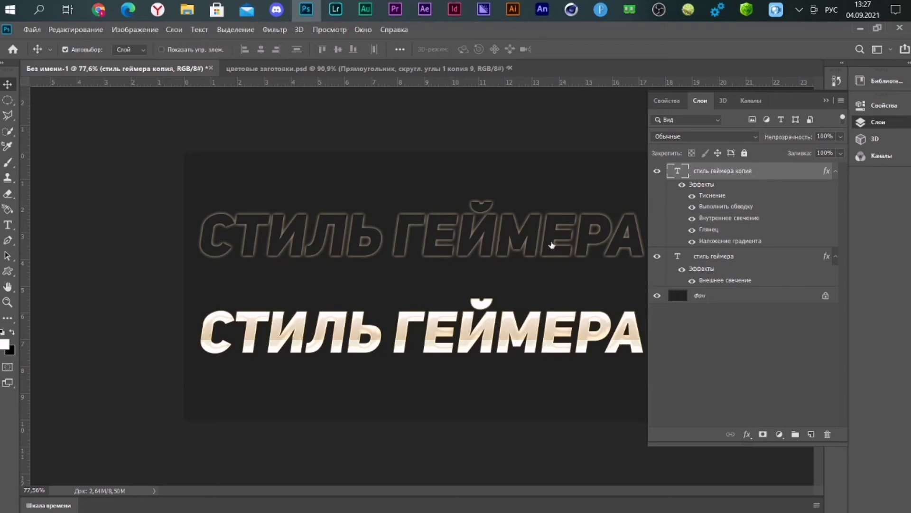
Step: Add a stop at 29% with the copied colour to the gradient overlay and apply
{"action": "left_click", "coordinate": [335, 278]}
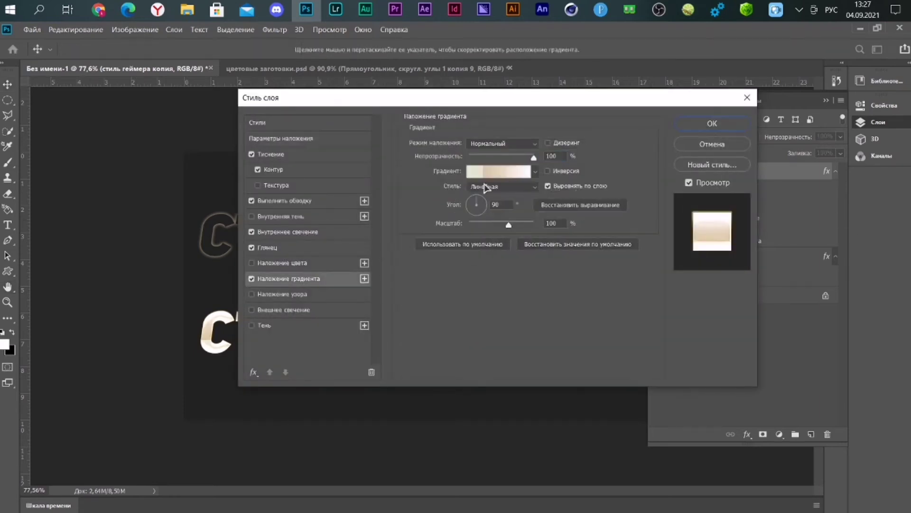
{"action": "left_click", "coordinate": [489, 172]}
{"action": "left_click", "coordinate": [677, 313]}
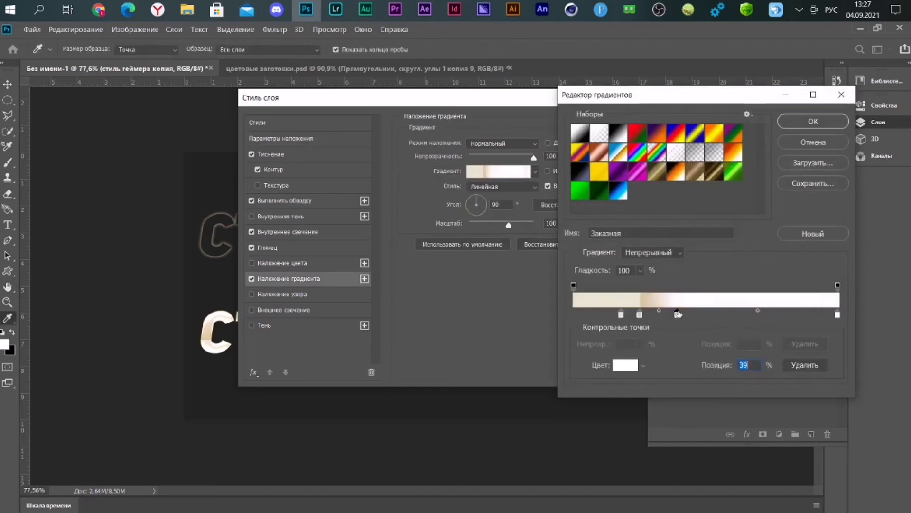
{"action": "type", "text": "2"}
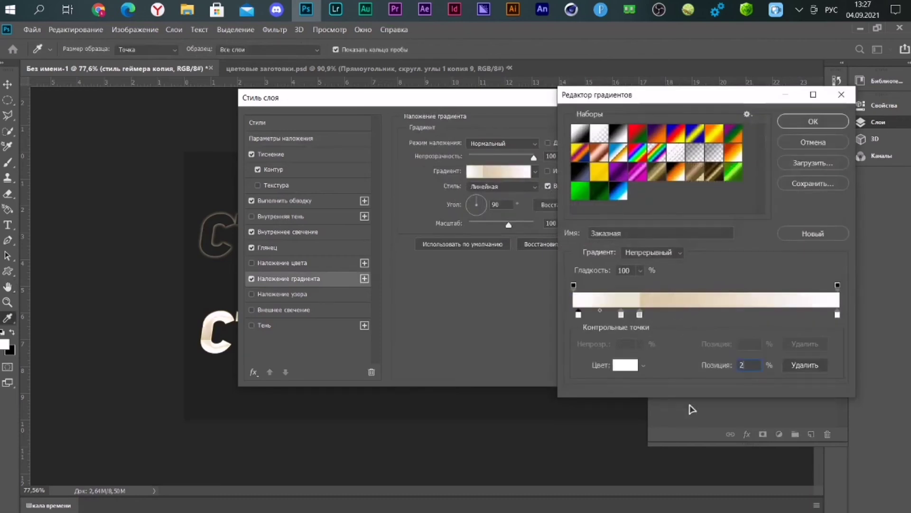
{"action": "type", "text": "9"}
{"action": "left_click", "coordinate": [626, 365]}
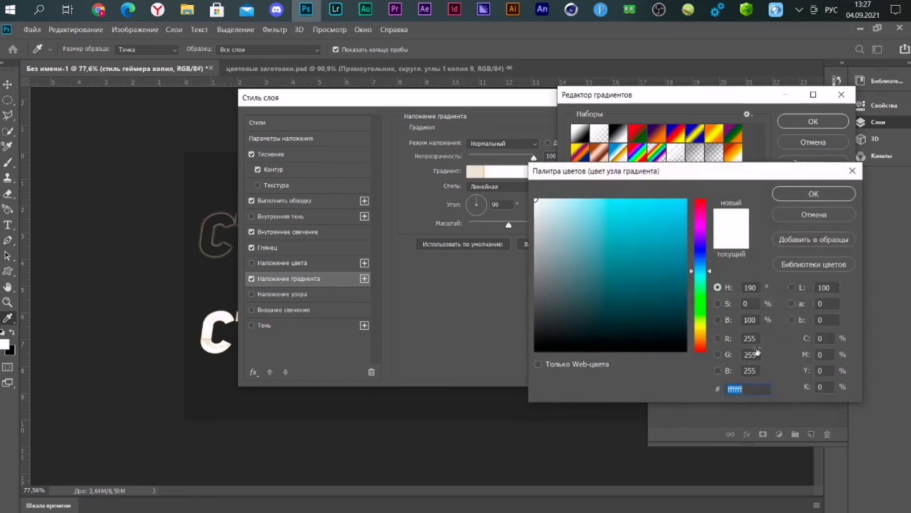
{"action": "key", "text": "ctrl+v"}
{"action": "left_click", "coordinate": [812, 196]}
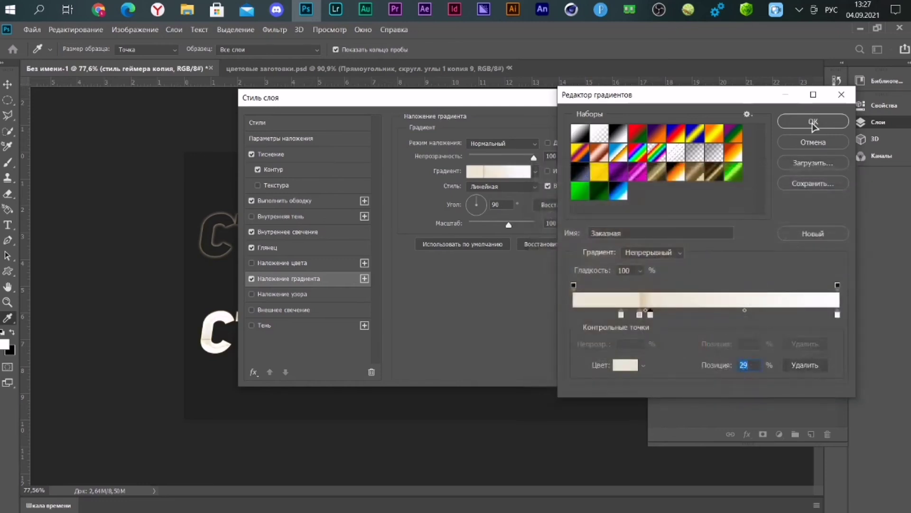
{"action": "left_click", "coordinate": [814, 122]}
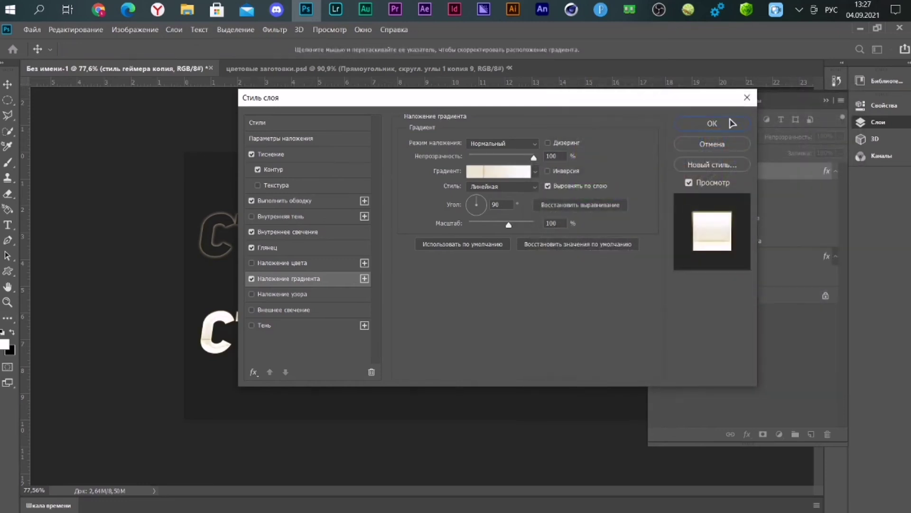
{"action": "left_click", "coordinate": [732, 126]}
Step: Sample the row-2 beige swatch in the colour presets document and copy its hex e9e0cc
{"action": "left_click", "coordinate": [409, 72]}
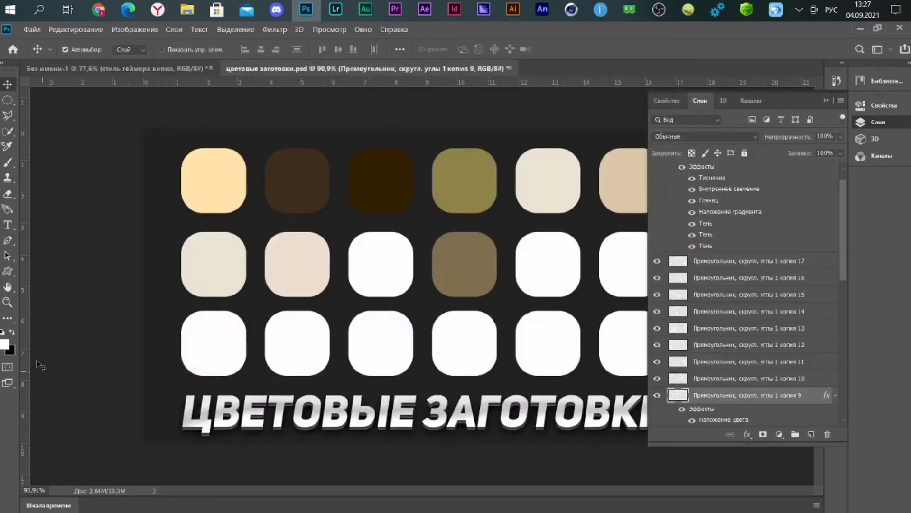
{"action": "left_click", "coordinate": [5, 348]}
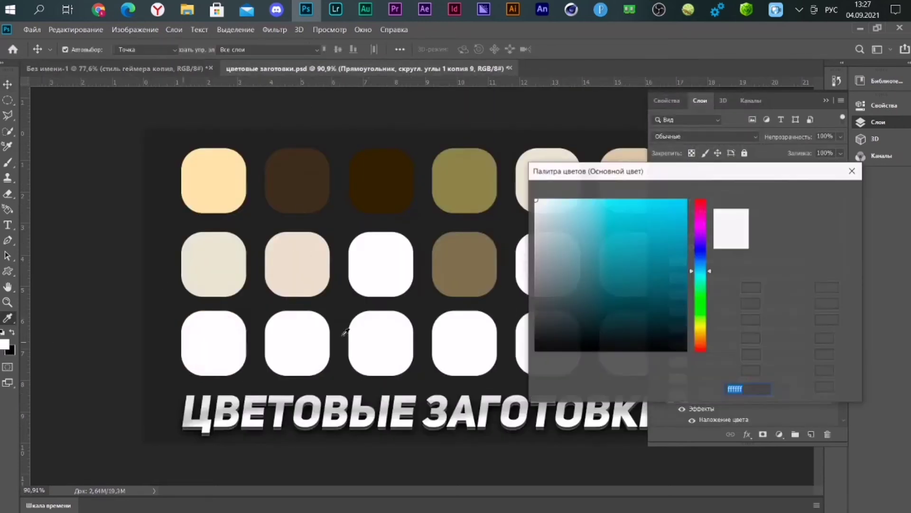
{"action": "left_click", "coordinate": [307, 282]}
{"action": "double_click", "coordinate": [746, 390]}
{"action": "key", "text": "ctrl+c"}
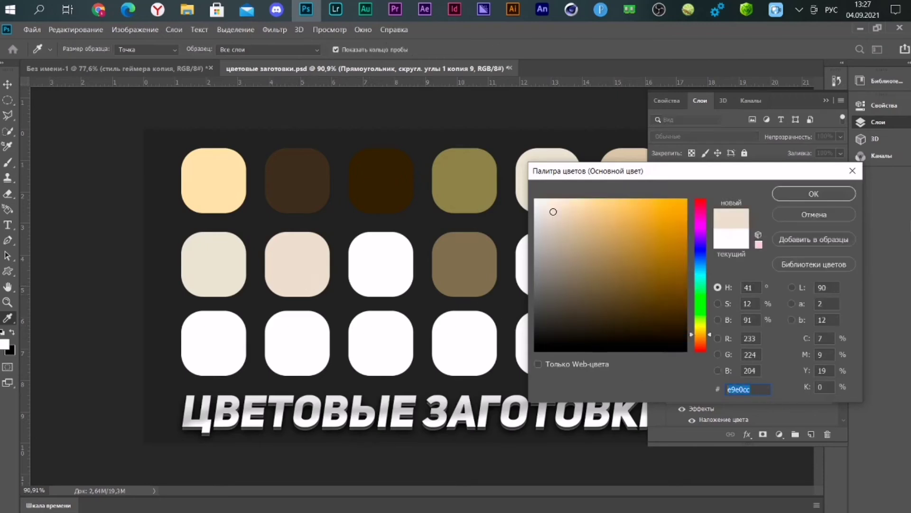
{"action": "left_click", "coordinate": [832, 216]}
Step: Add a beige e9e0cc stop near 3% to the copy text's gradient overlay and apply
{"action": "key", "text": "ctrl+Tab"}
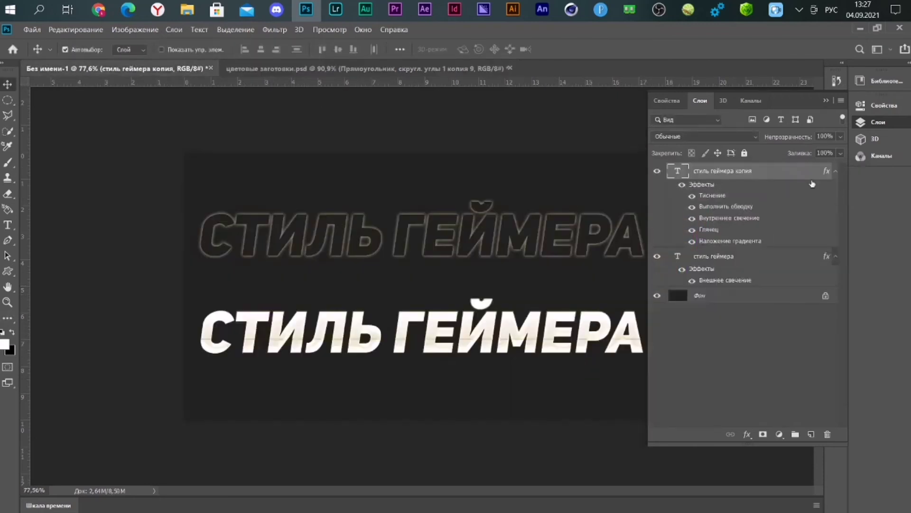
{"action": "double_click", "coordinate": [795, 171]}
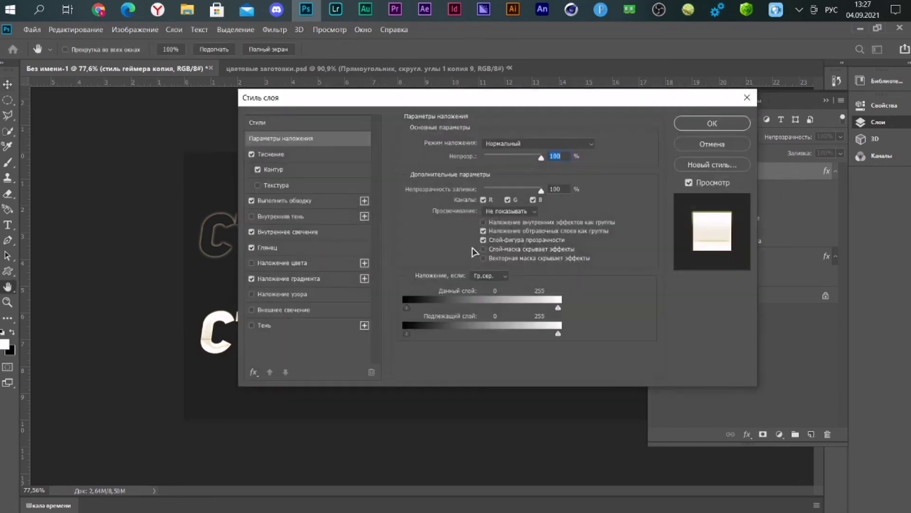
{"action": "left_click", "coordinate": [328, 280]}
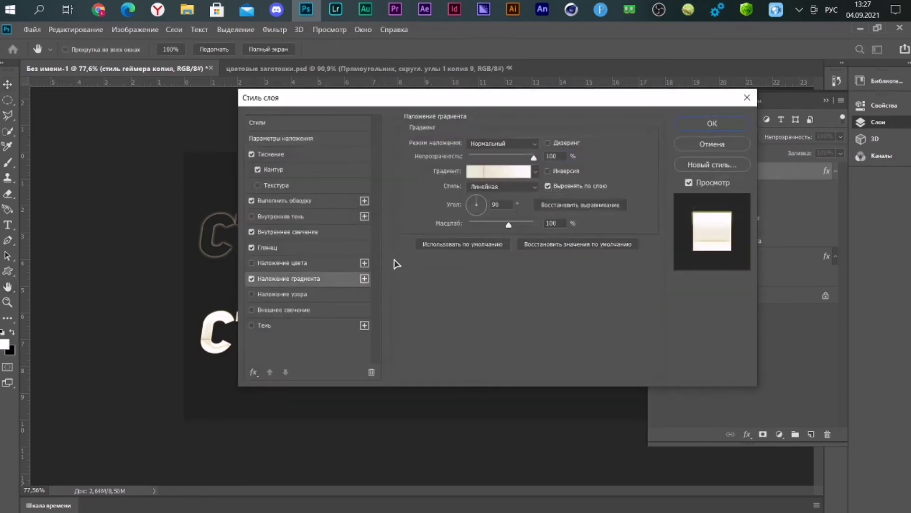
{"action": "left_click", "coordinate": [499, 171]}
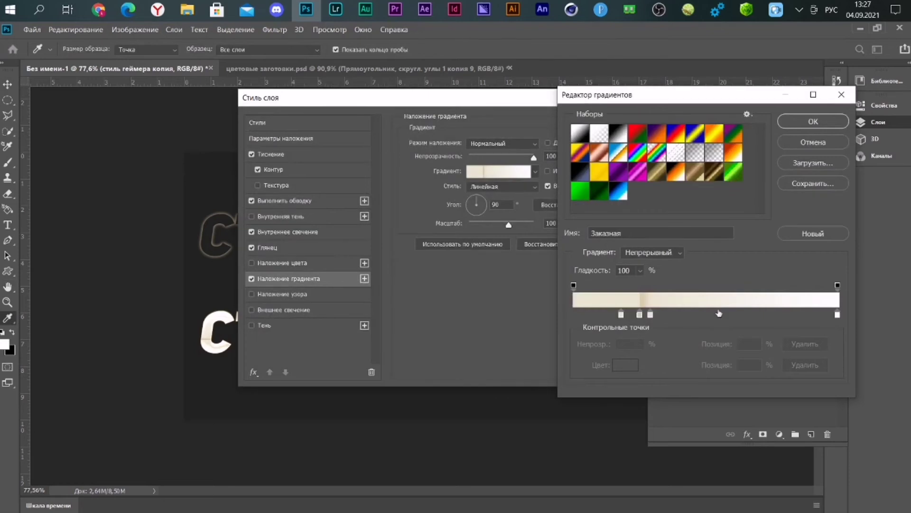
{"action": "left_click", "coordinate": [711, 316]}
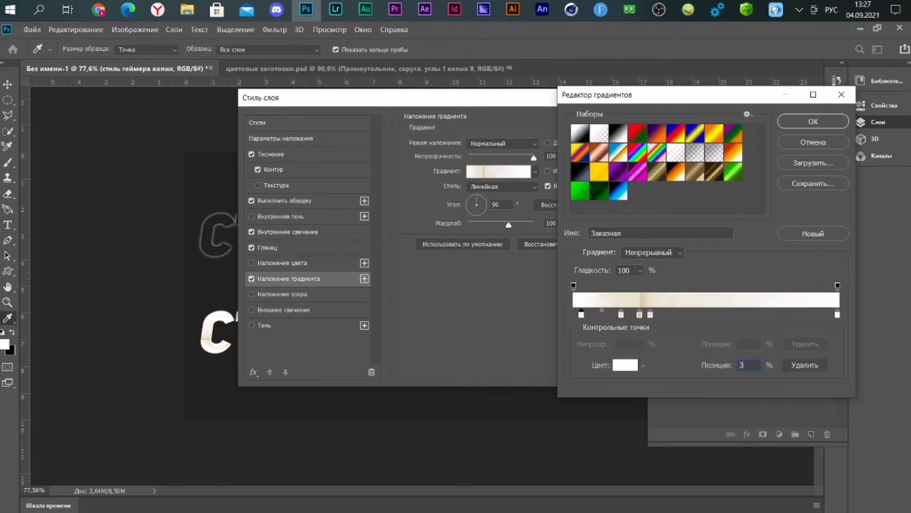
{"action": "left_click", "coordinate": [625, 365]}
{"action": "key", "text": "ctrl+v"}
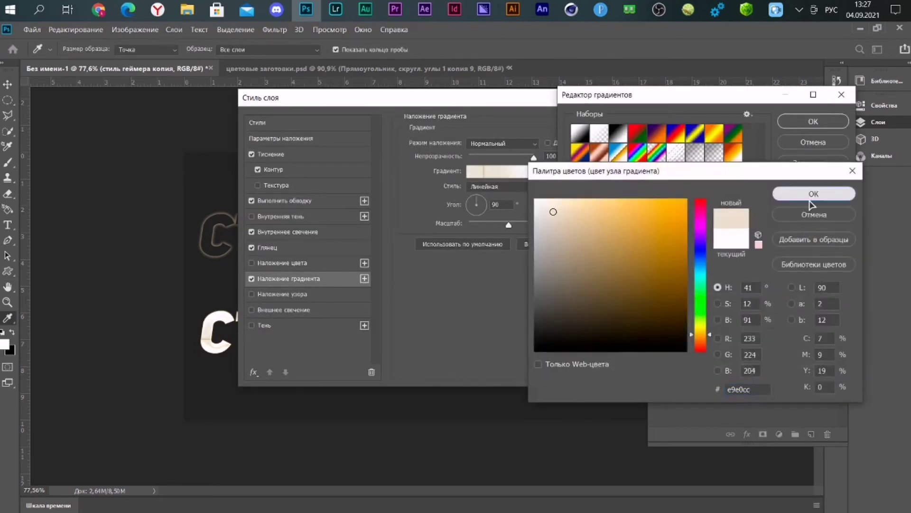
{"action": "left_click", "coordinate": [813, 194]}
{"action": "left_click", "coordinate": [814, 121]}
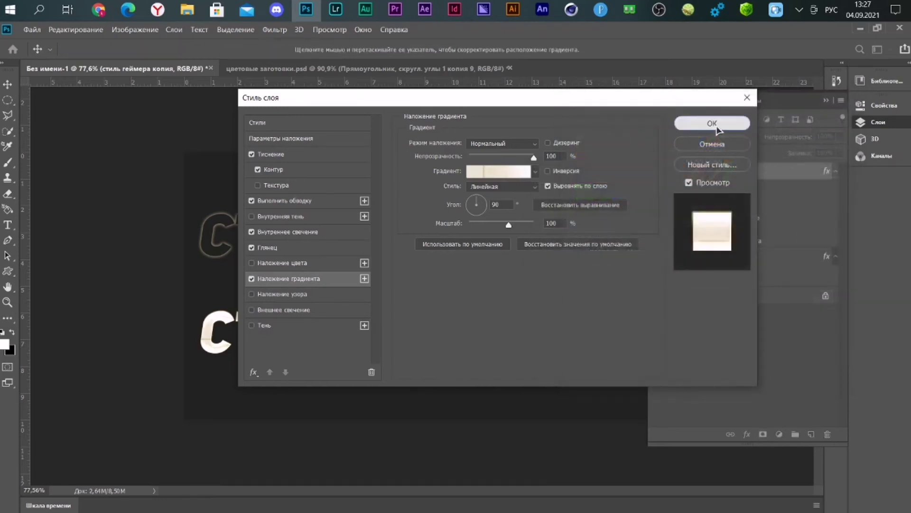
{"action": "left_click", "coordinate": [718, 126]}
{"action": "left_click", "coordinate": [392, 71]}
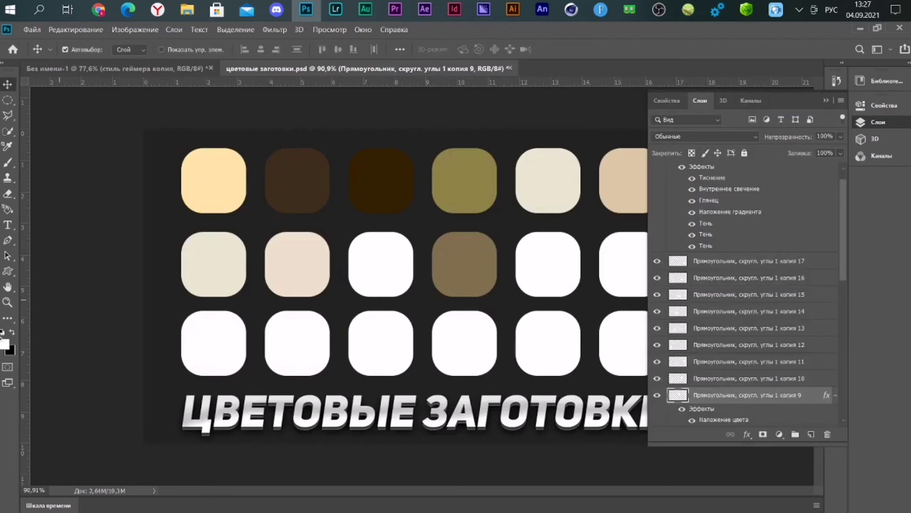
Step: Eyedrop the brown swatch in the Color Picker and copy its hex code 7c7051 without applying it
{"action": "left_click", "coordinate": [4, 347]}
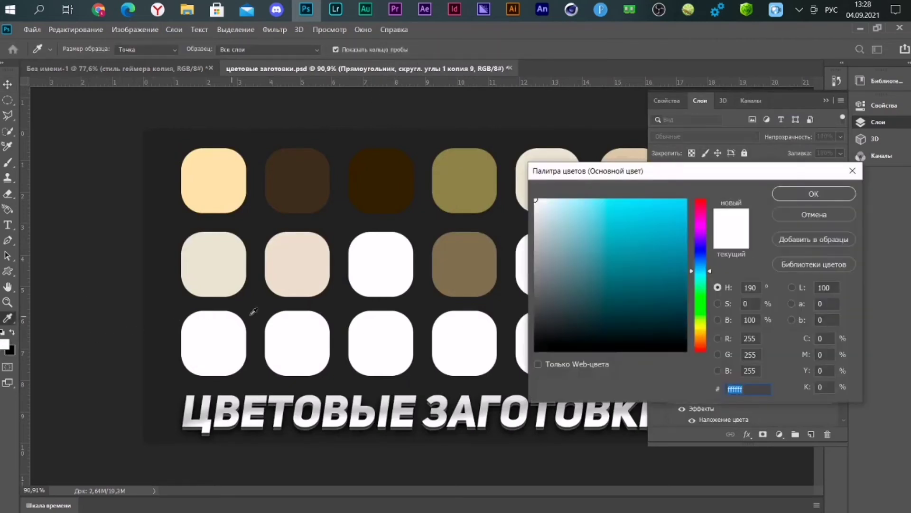
{"action": "left_click_drag", "start_coordinate": [600, 179], "coordinate": [636, 294]}
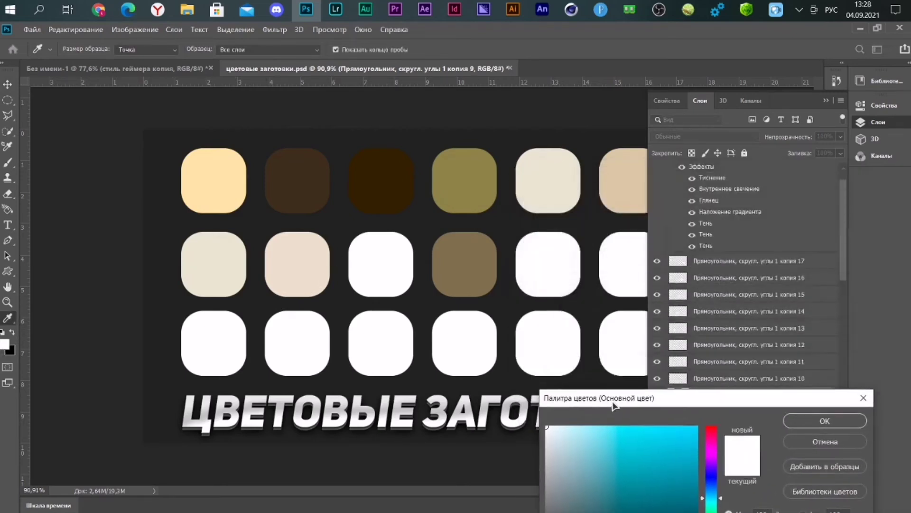
{"action": "left_click_drag", "start_coordinate": [639, 294], "coordinate": [494, 275]}
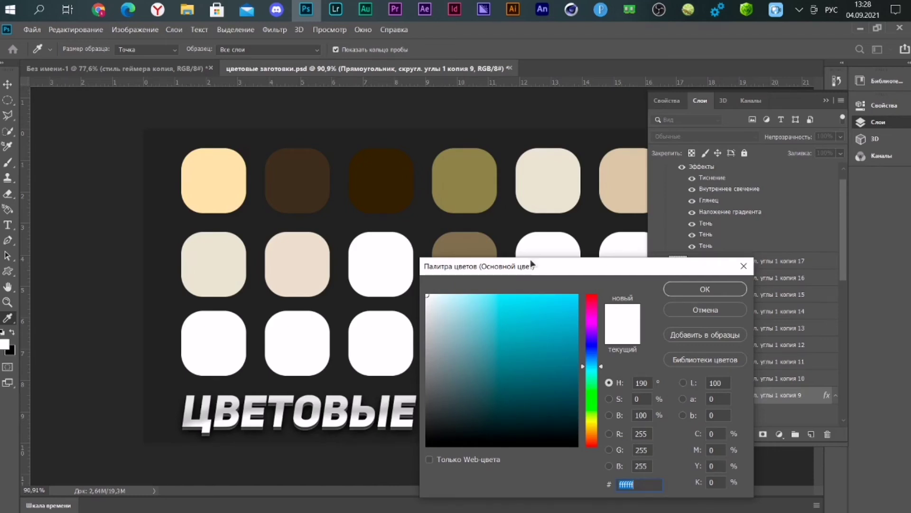
{"action": "mouse_move", "coordinate": [530, 261]}
{"action": "left_mouse_down"}
{"action": "mouse_move", "coordinate": [583, 397]}
{"action": "mouse_move", "coordinate": [584, 302]}
{"action": "left_mouse_up"}
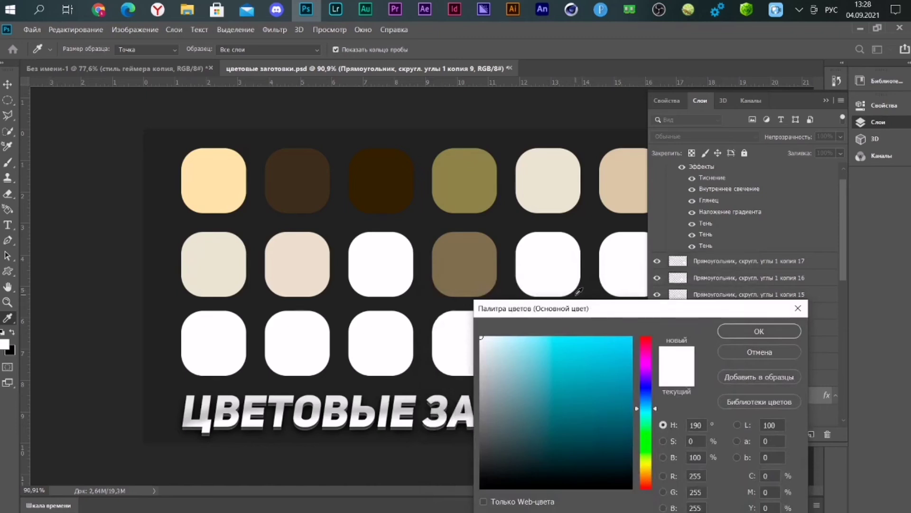
{"action": "left_click_drag", "start_coordinate": [566, 310], "coordinate": [541, 177]}
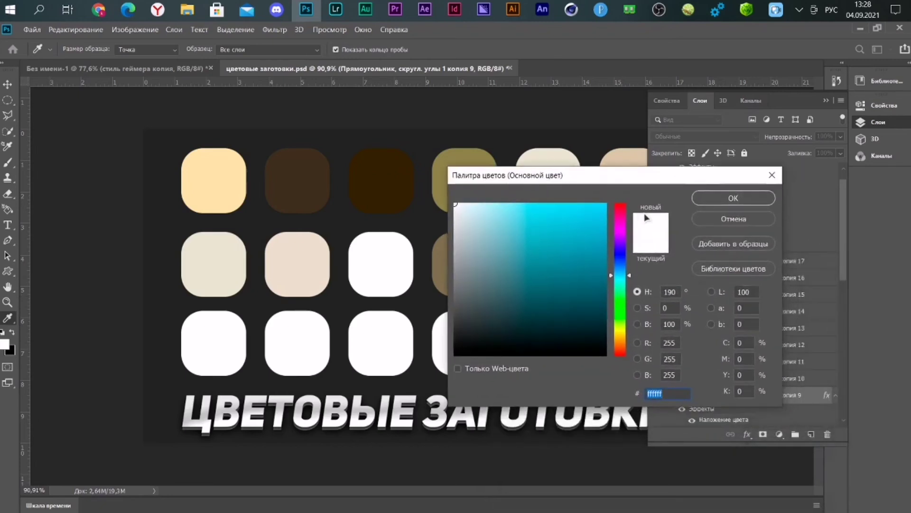
{"action": "left_click_drag", "start_coordinate": [641, 189], "coordinate": [742, 187]}
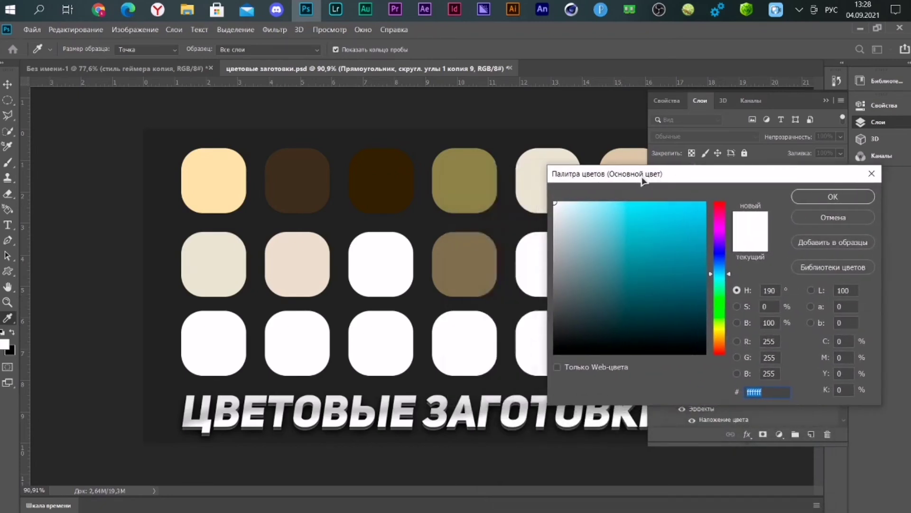
{"action": "left_click", "coordinate": [456, 247]}
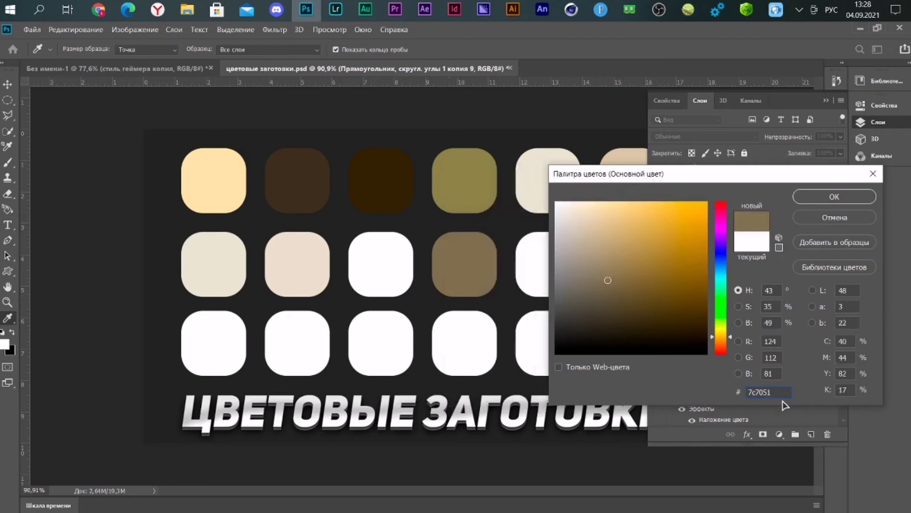
{"action": "left_click_drag", "start_coordinate": [783, 393], "coordinate": [635, 369]}
{"action": "key", "text": "ctrl+c"}
{"action": "left_click", "coordinate": [854, 219]}
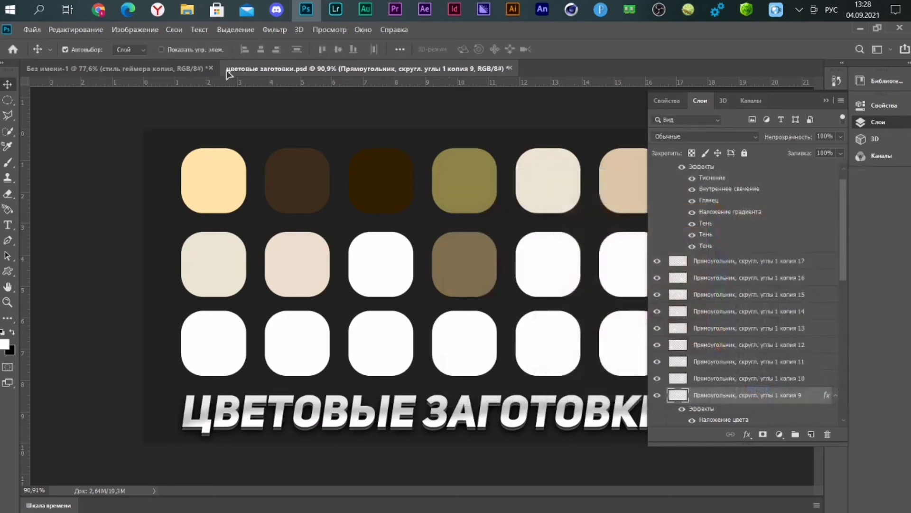
Step: Set the copy text layer's gradient overlay right end stop to the pasted tan colour 7c7051
{"action": "left_click", "coordinate": [114, 68]}
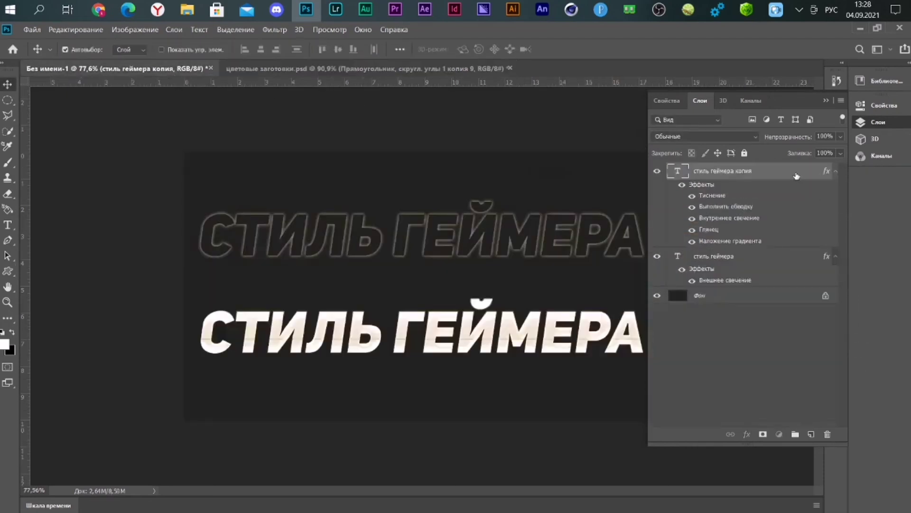
{"action": "double_click", "coordinate": [742, 165]}
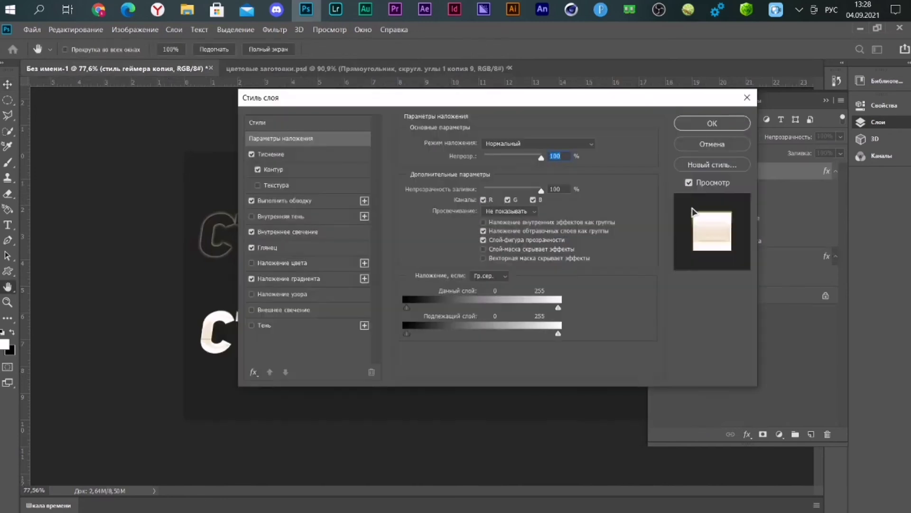
{"action": "left_click", "coordinate": [289, 279]}
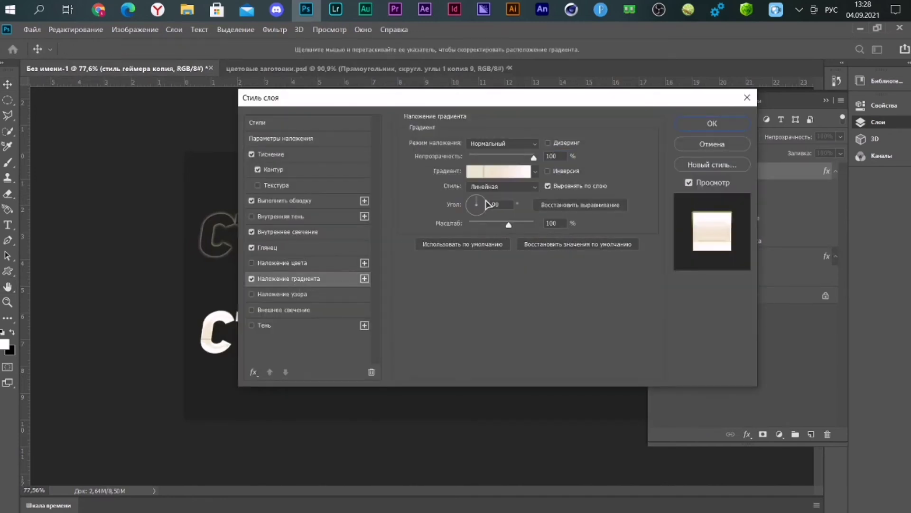
{"action": "left_click", "coordinate": [494, 173]}
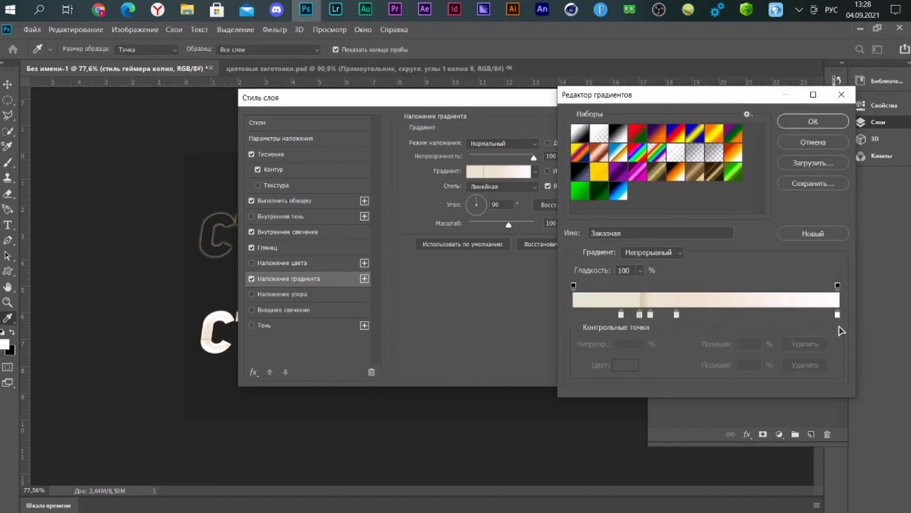
{"action": "left_click", "coordinate": [838, 315]}
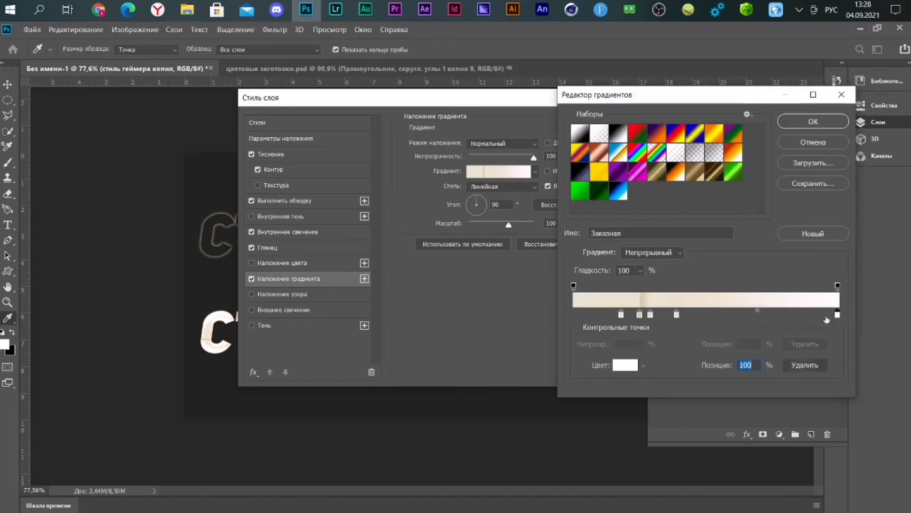
{"action": "left_click", "coordinate": [616, 369]}
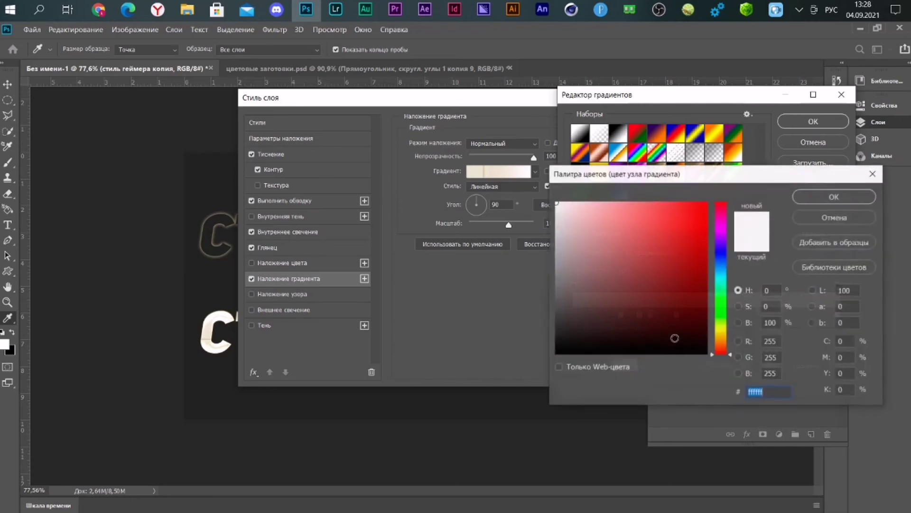
{"action": "key", "text": "ctrl+v"}
{"action": "left_click", "coordinate": [822, 205]}
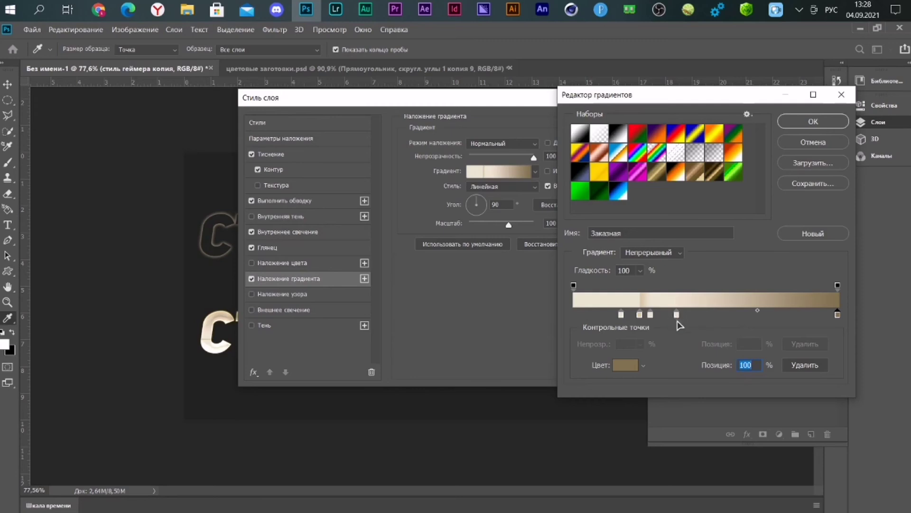
Step: Add a light colour stop at 60% and accept the cream-to-brown gradient
{"action": "left_click", "coordinate": [651, 314]}
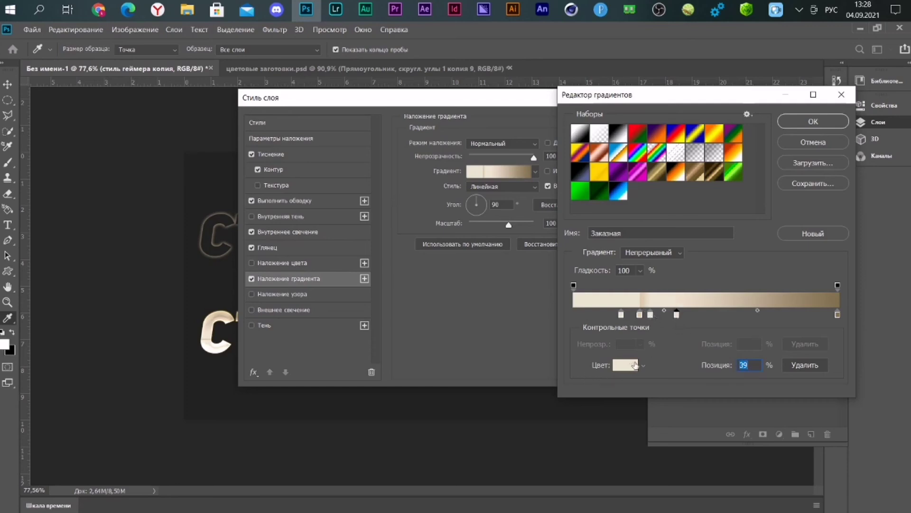
{"action": "left_click", "coordinate": [734, 315]}
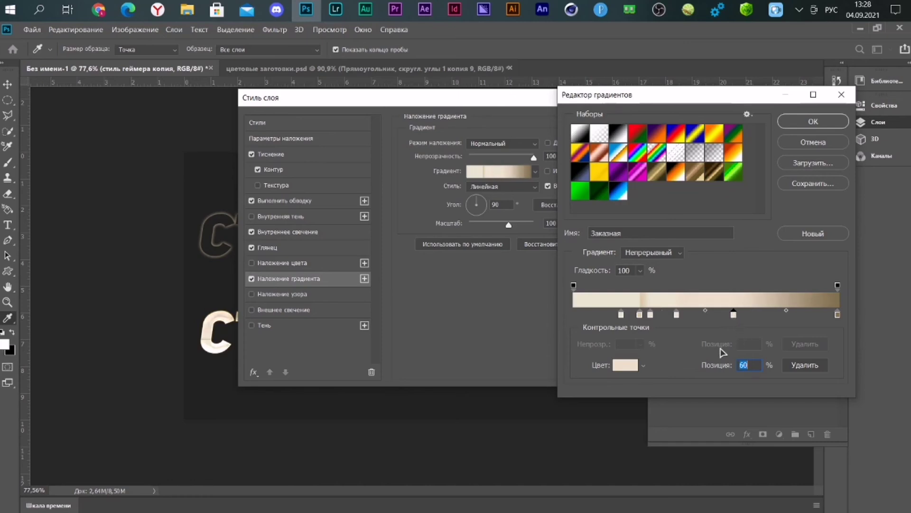
{"action": "left_click", "coordinate": [625, 365]}
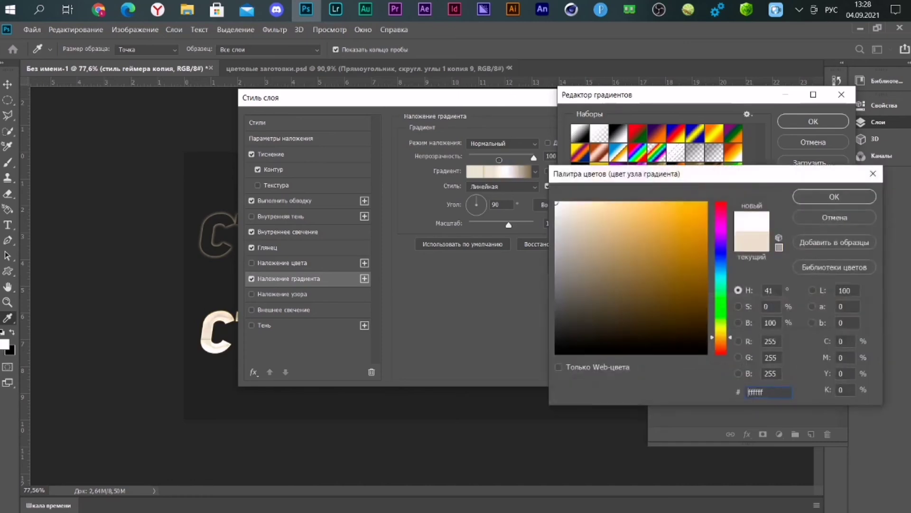
{"action": "left_click", "coordinate": [835, 196]}
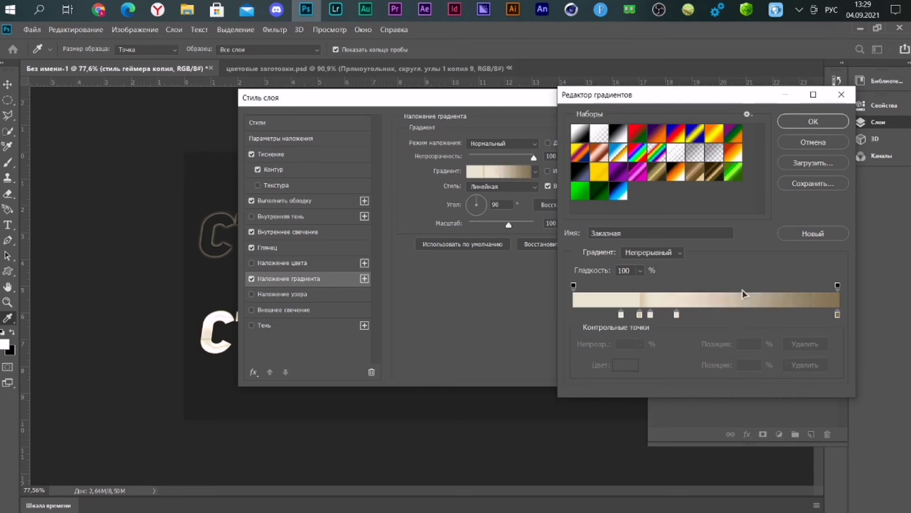
{"action": "left_click", "coordinate": [828, 121]}
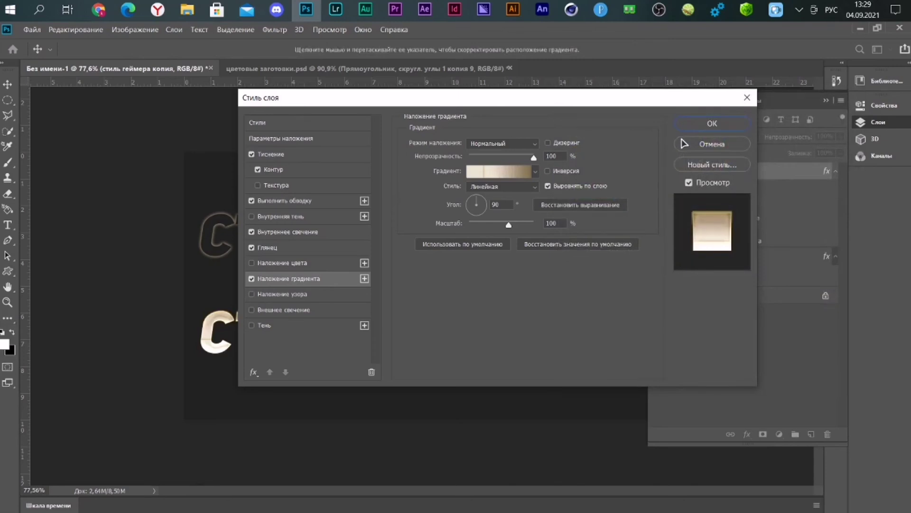
Step: Inspect the cream stop at 39% without changes, then move the Layer Style dialog aside
{"action": "left_click", "coordinate": [512, 177]}
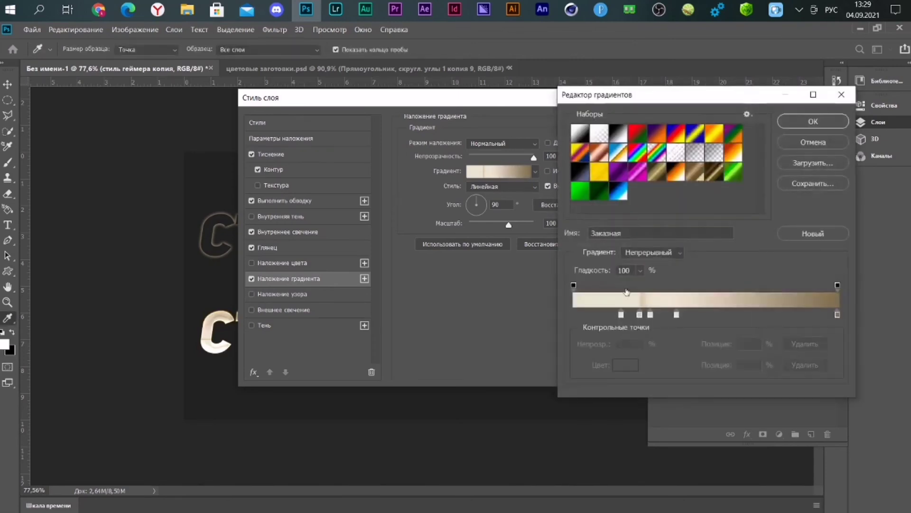
{"action": "left_click", "coordinate": [677, 315]}
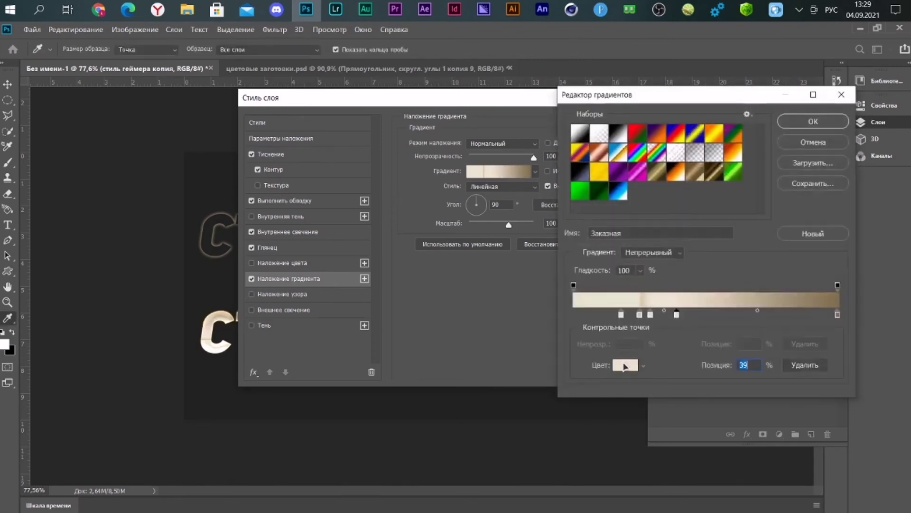
{"action": "left_click", "coordinate": [625, 365]}
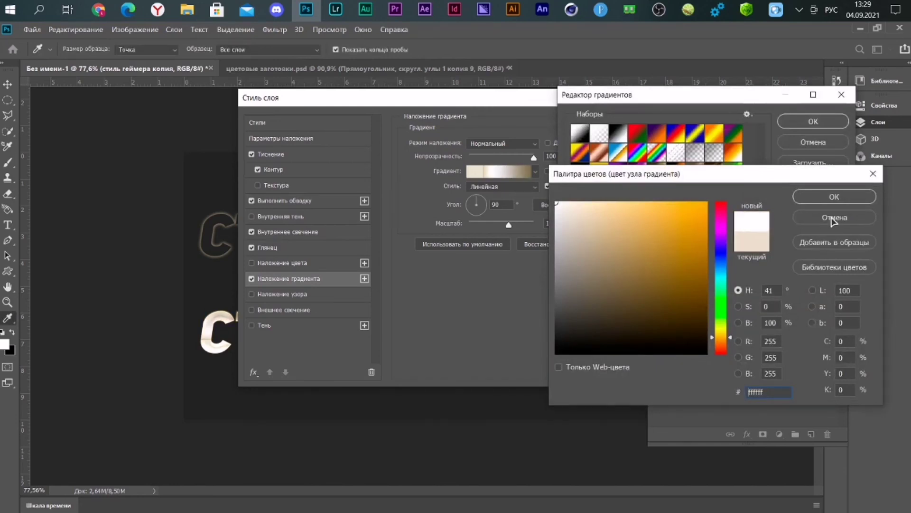
{"action": "left_click", "coordinate": [834, 217]}
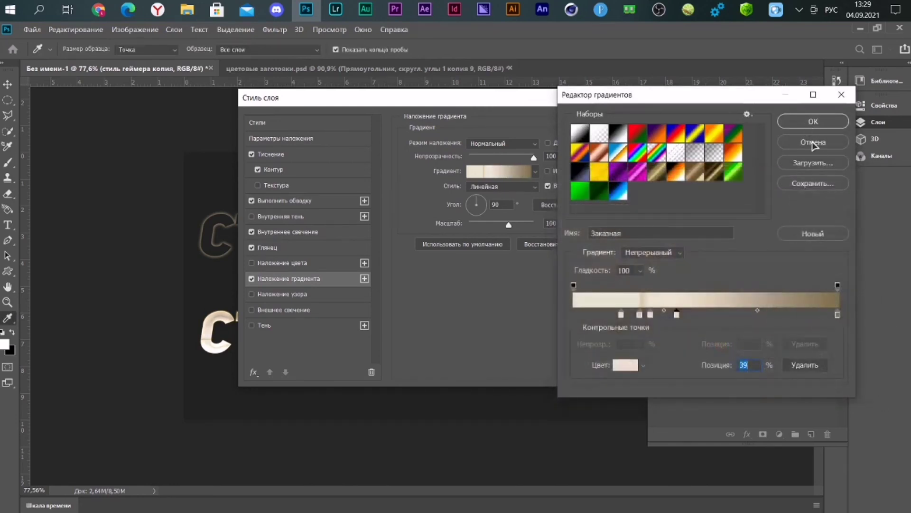
{"action": "left_click", "coordinate": [812, 121]}
{"action": "mouse_move", "coordinate": [591, 101]}
{"action": "left_mouse_down"}
{"action": "mouse_move", "coordinate": [724, 271]}
{"action": "mouse_move", "coordinate": [672, 139]}
{"action": "left_mouse_up"}
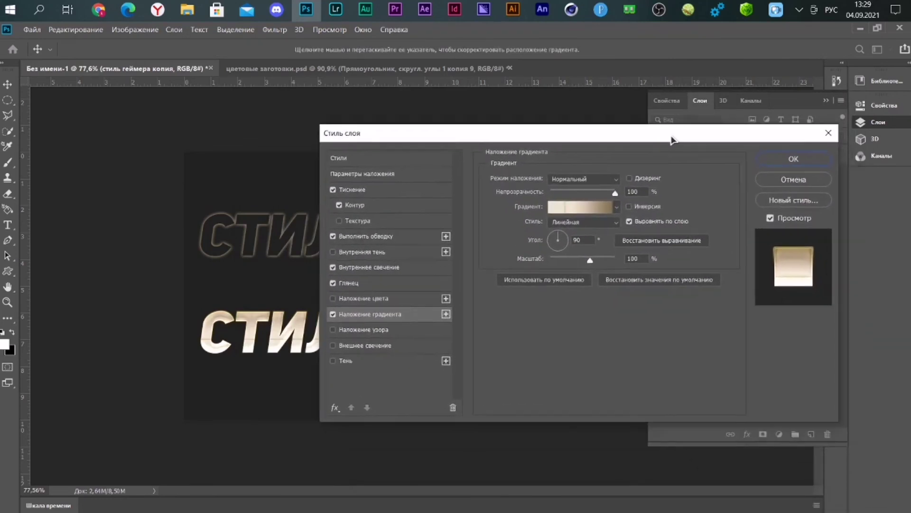
Step: Enable a Hard Light outer glow with 10% opacity, 0 spread, 4 px size and range 10
{"action": "left_click", "coordinate": [413, 345]}
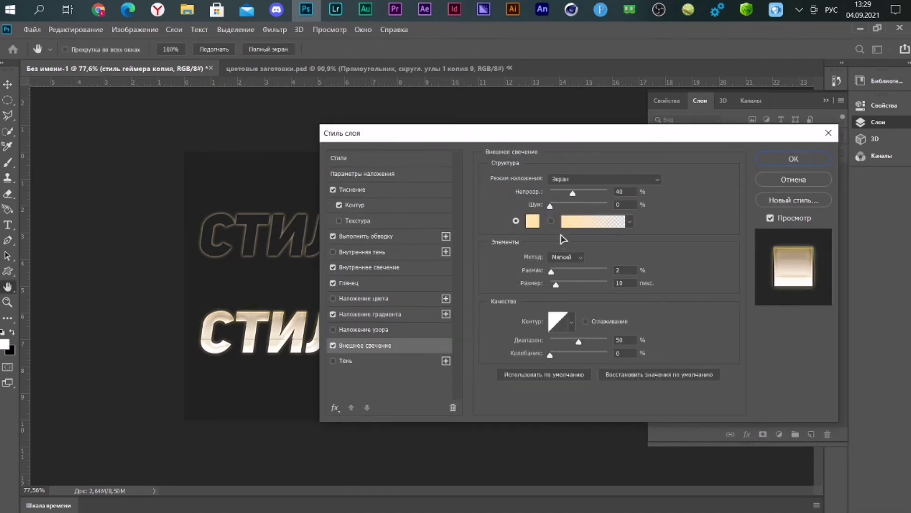
{"action": "left_click", "coordinate": [568, 179]}
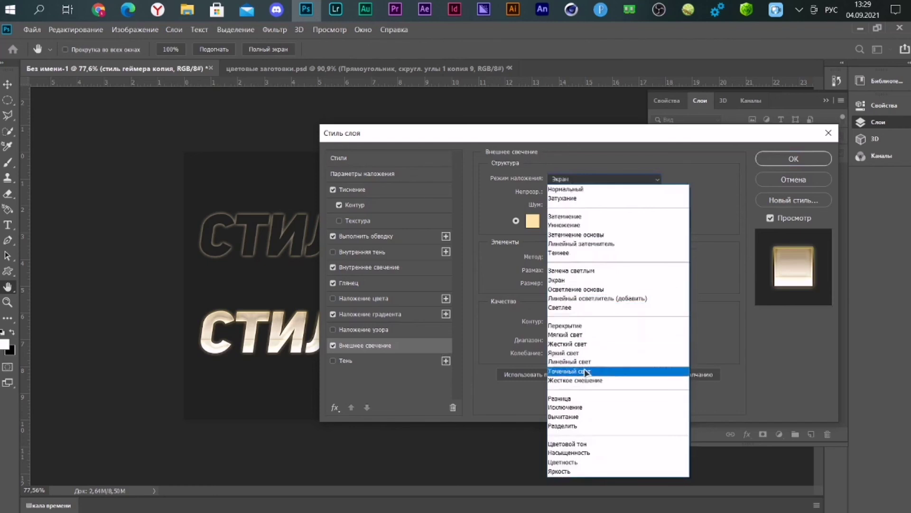
{"action": "left_click", "coordinate": [580, 343]}
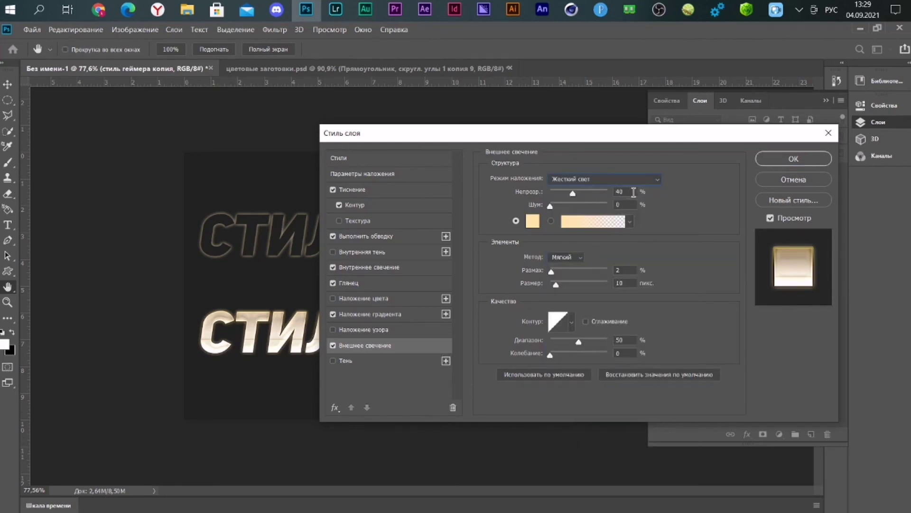
{"action": "left_click", "coordinate": [627, 191]}
{"action": "type", "text": "16"}
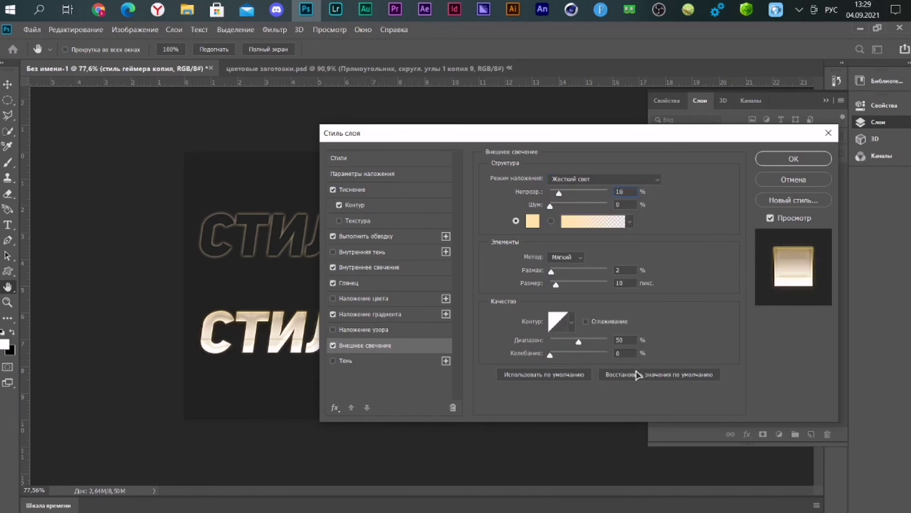
{"action": "type", "text": "0"}
{"action": "key", "text": "Tab"}
{"action": "type", "text": "4"}
{"action": "double_click", "coordinate": [620, 340]}
{"action": "type", "text": "10"}
Step: Add a drop shadow with 100% opacity, no global light, distance 4, spread 100, size 4, and apply the style
{"action": "left_click", "coordinate": [399, 361]}
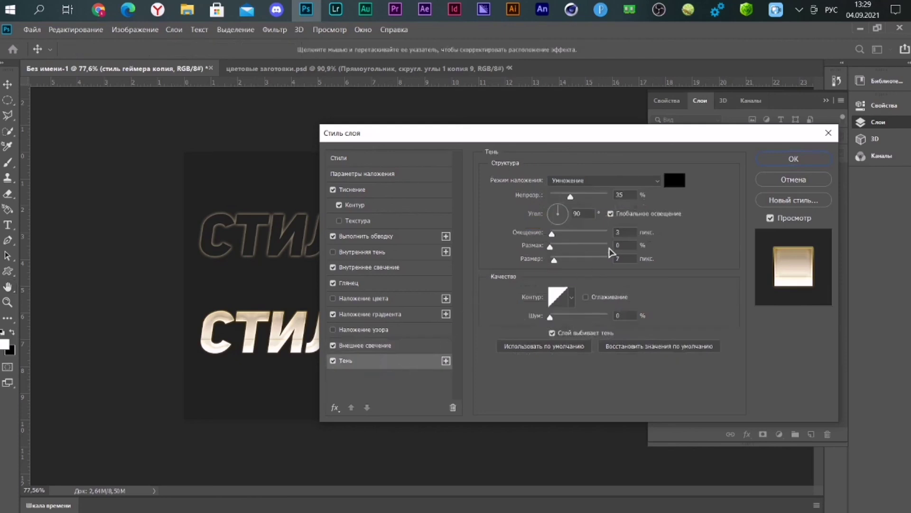
{"action": "left_click", "coordinate": [620, 195]}
{"action": "key", "text": "shift+Up"}
{"action": "key", "text": "shift+Up"}
{"action": "key", "text": "shift+Up"}
{"action": "type", "text": "100"}
{"action": "left_click", "coordinate": [612, 214]}
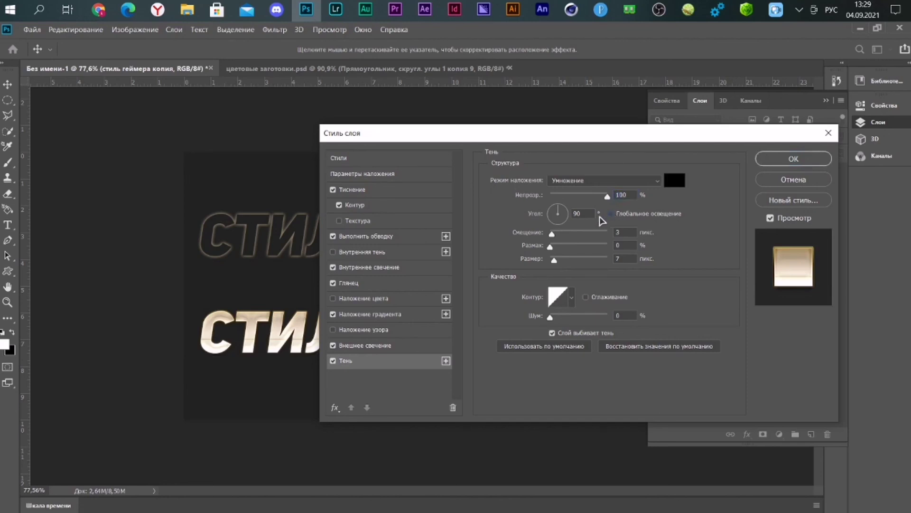
{"action": "left_click", "coordinate": [628, 234]}
{"action": "key", "text": "Up"}
{"action": "key", "text": "Tab"}
{"action": "key", "text": "shift+Up"}
{"action": "key", "text": "shift+Up"}
{"action": "key", "text": "shift+Up"}
{"action": "key", "text": "shift+Up"}
{"action": "key", "text": "shift+Up"}
{"action": "double_click", "coordinate": [622, 259]}
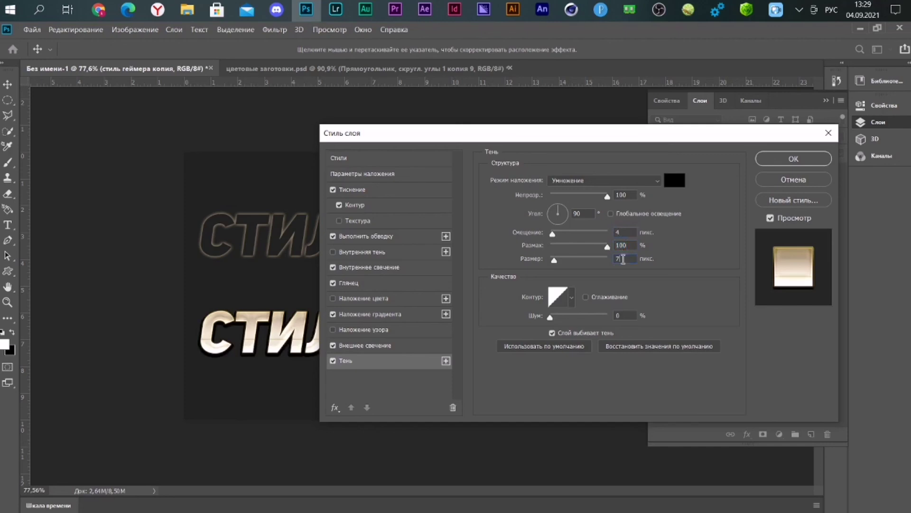
{"action": "type", "text": "4"}
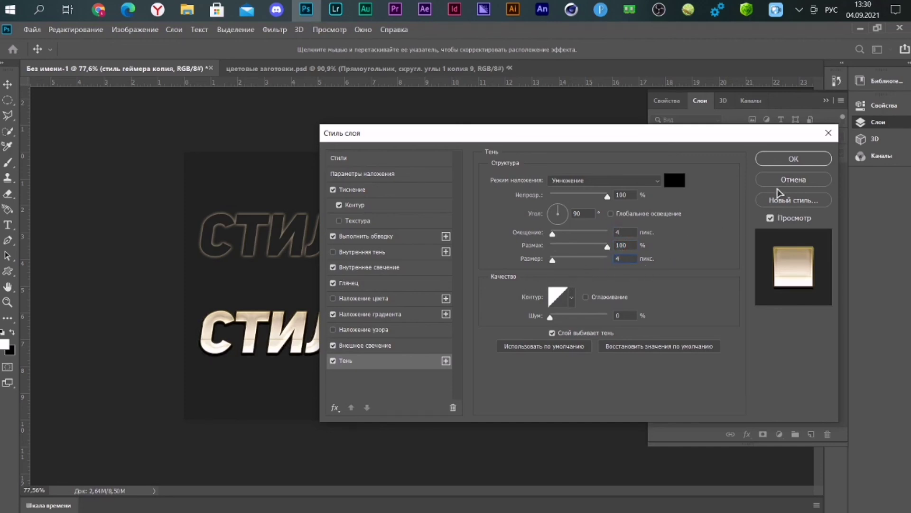
{"action": "left_click", "coordinate": [792, 159]}
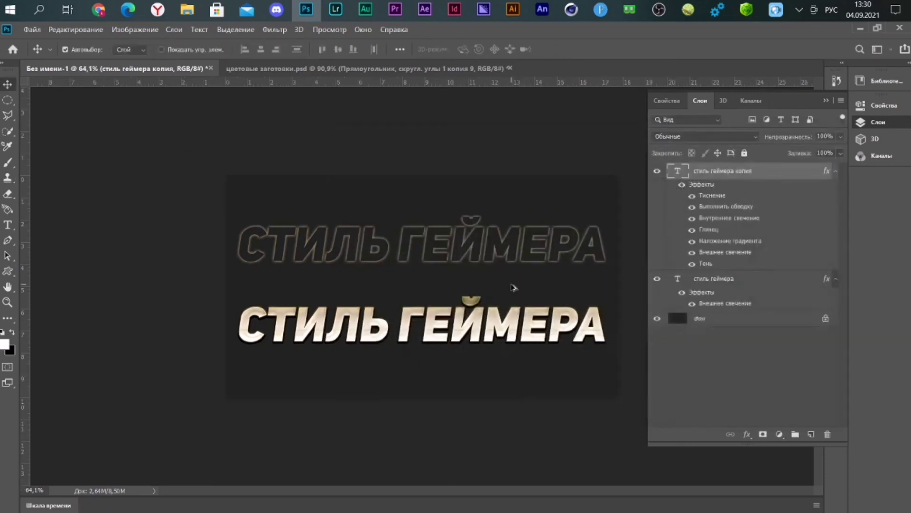
Step: Zoom in on the finished styled text and check its effects list in the Layers panel
{"action": "left_click", "coordinate": [829, 102]}
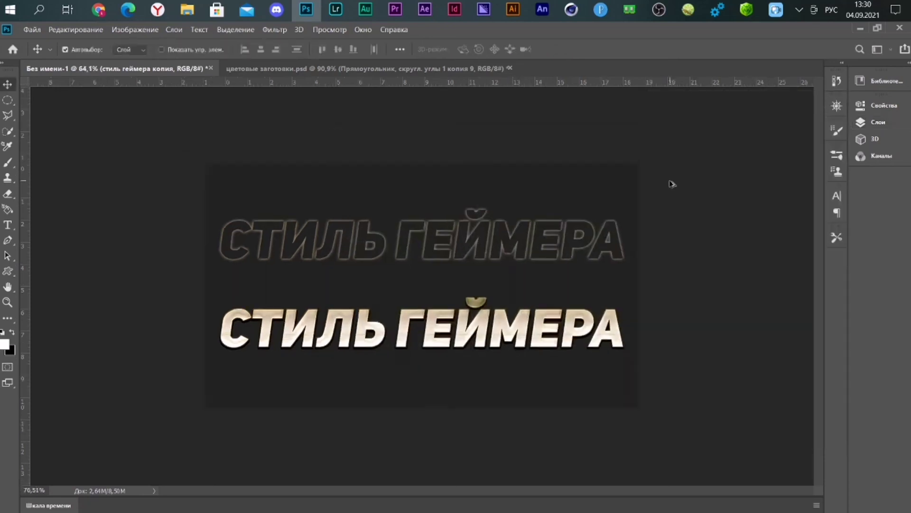
{"action": "scroll", "coordinate": [671, 183], "scroll_direction": "up", "scroll_amount": 3}
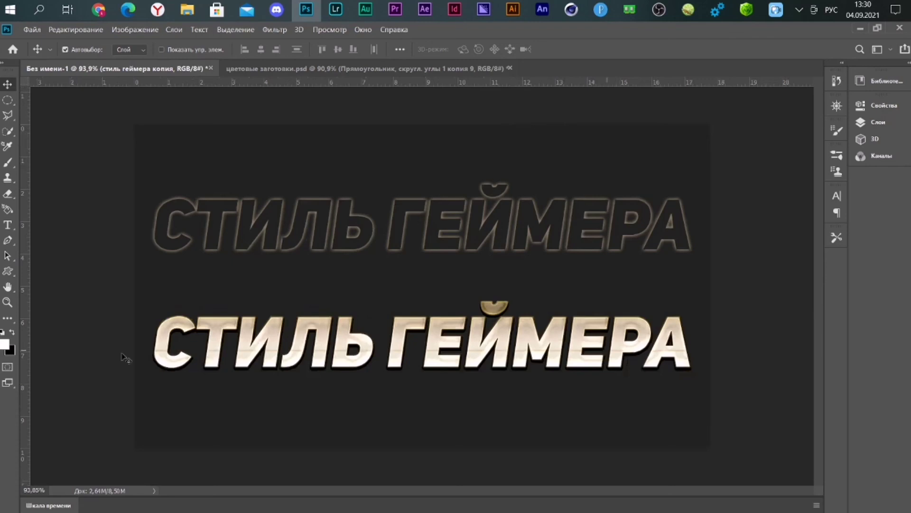
{"action": "left_click", "coordinate": [884, 122]}
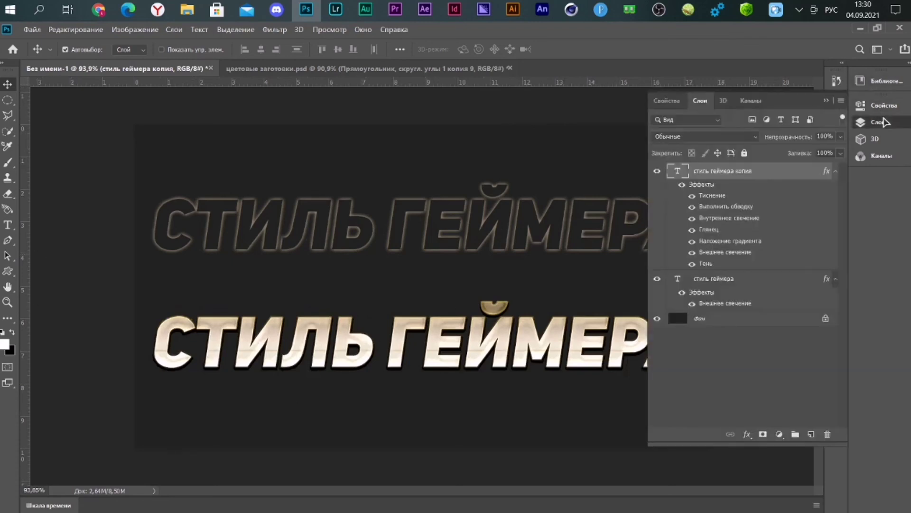
{"action": "left_click", "coordinate": [884, 122]}
{"action": "left_click", "coordinate": [659, 10]}
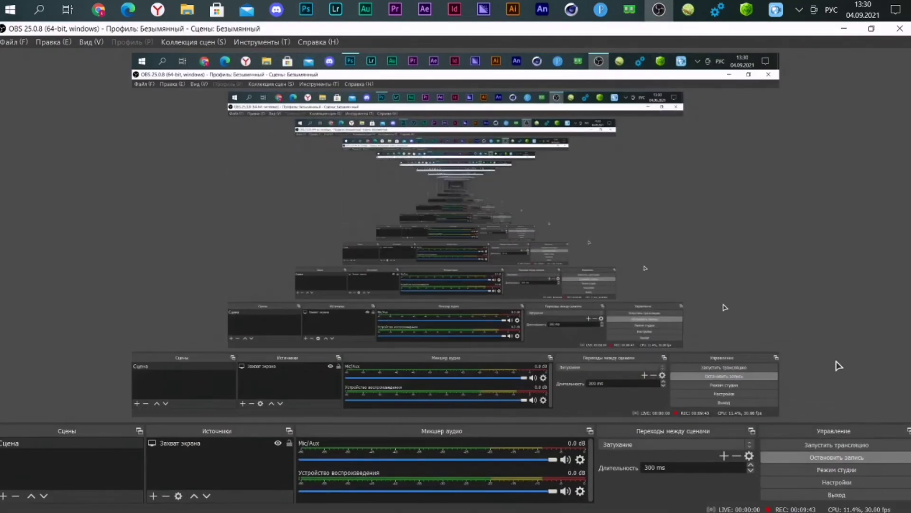